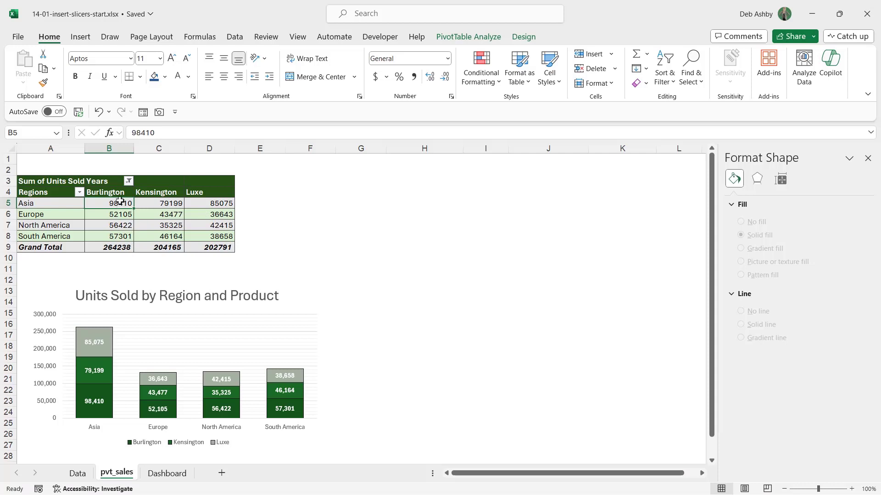
- Examine the product filter choices of the PivotTable and the chart on the Dashboard sheet, and return to the pvt_sales sheet
{"action": "left_click", "coordinate": [129, 181]}
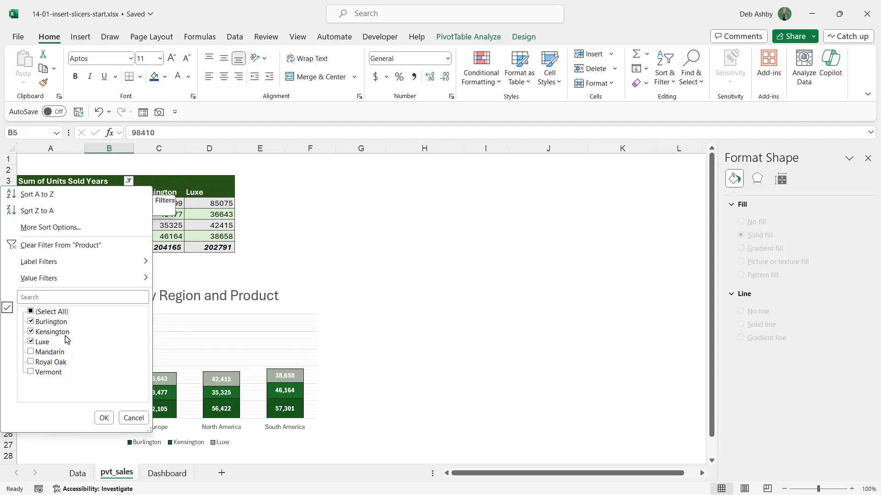
{"action": "left_click", "coordinate": [417, 229]}
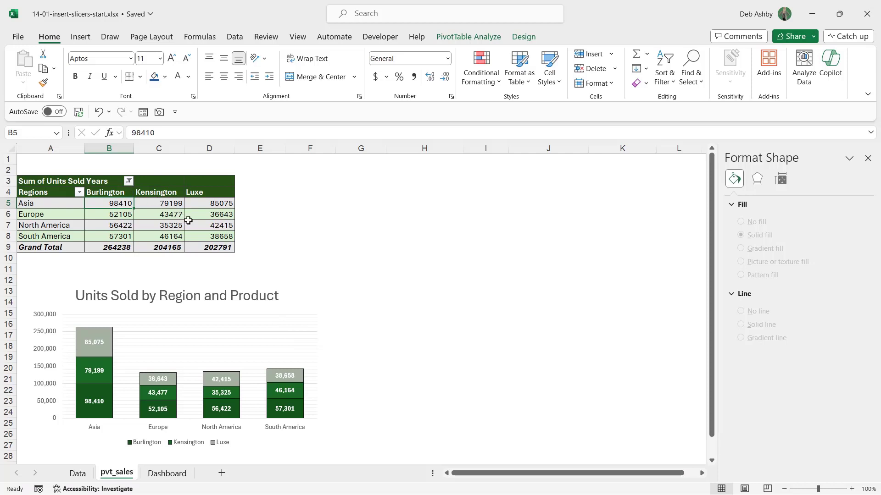
{"action": "mouse_move", "coordinate": [188, 221]}
{"action": "mouse_move", "coordinate": [147, 217]}
{"action": "left_click", "coordinate": [183, 478]}
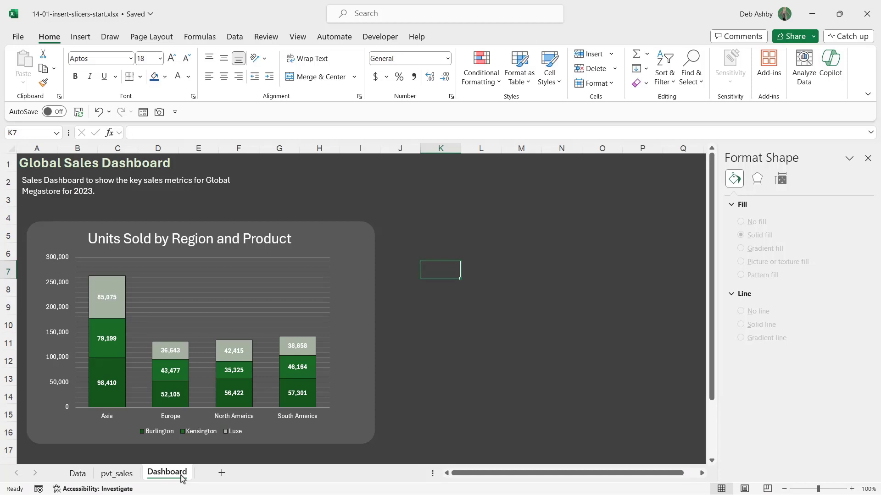
{"action": "left_click", "coordinate": [112, 477]}
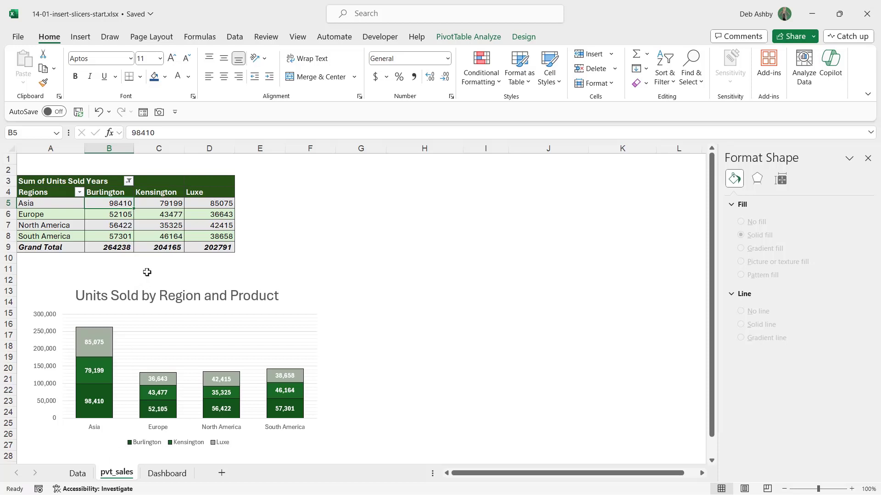
- Insert slicers for the Country, Region and Product fields of the PivotTable on pvt_sales
{"action": "left_click", "coordinate": [153, 215]}
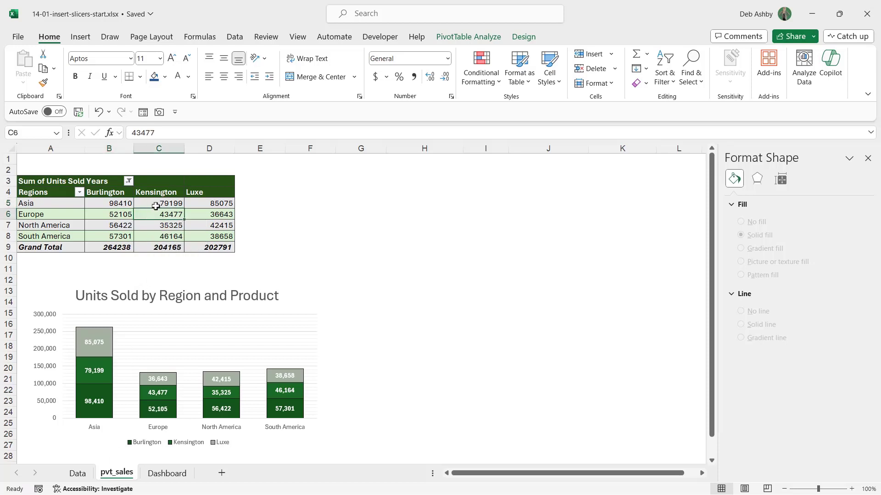
{"action": "left_click", "coordinate": [464, 37]}
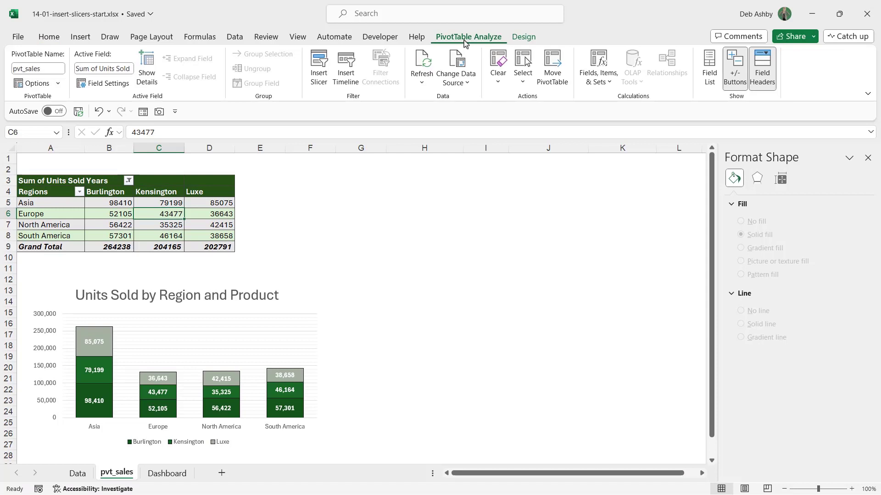
{"action": "left_click", "coordinate": [316, 81]}
{"action": "left_click_drag", "start_coordinate": [399, 250], "coordinate": [374, 144]}
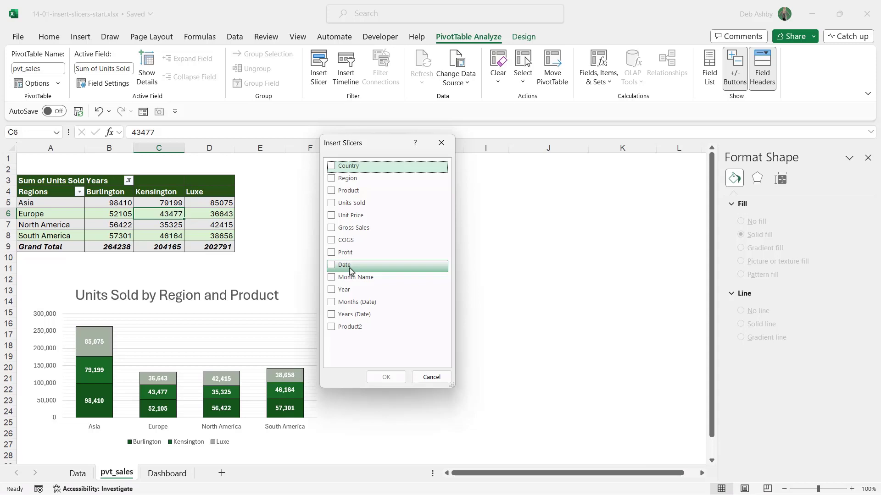
{"action": "left_click", "coordinate": [341, 167]}
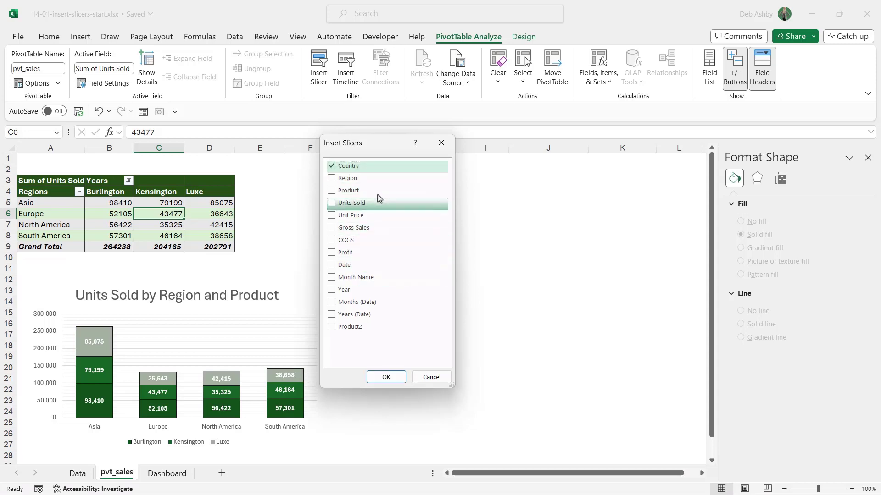
{"action": "left_click", "coordinate": [331, 179]}
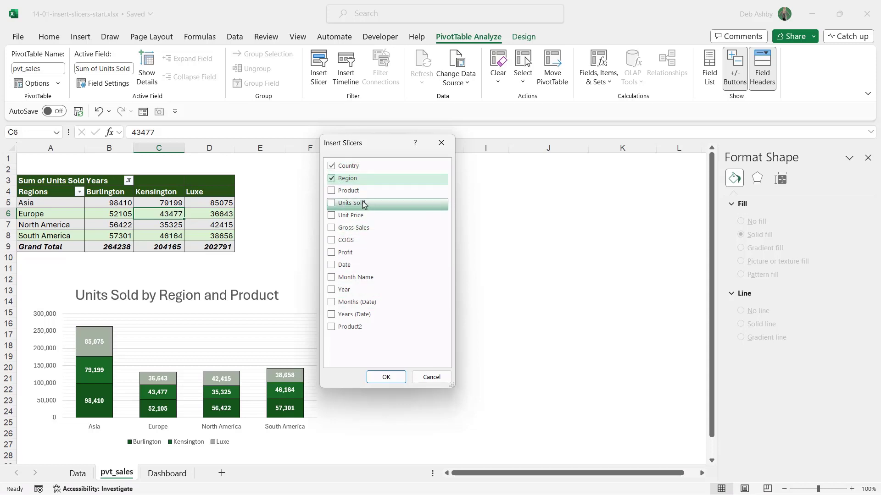
{"action": "left_click", "coordinate": [331, 191]}
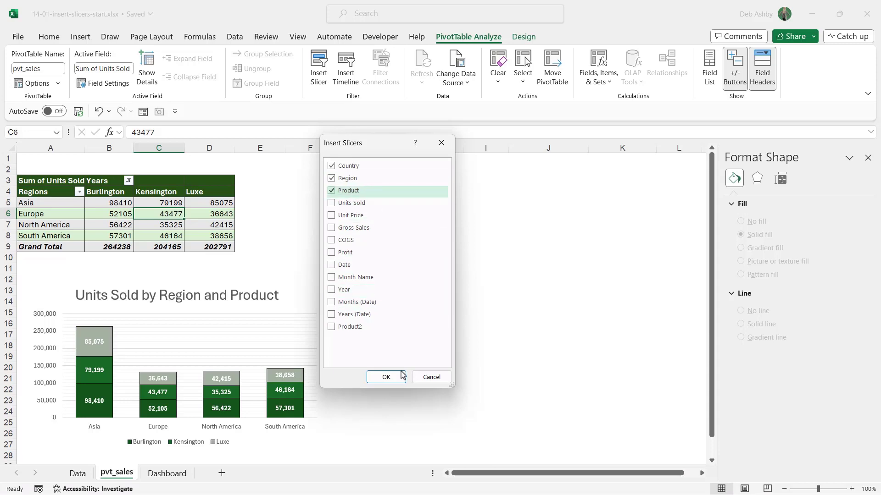
{"action": "left_click", "coordinate": [386, 378]}
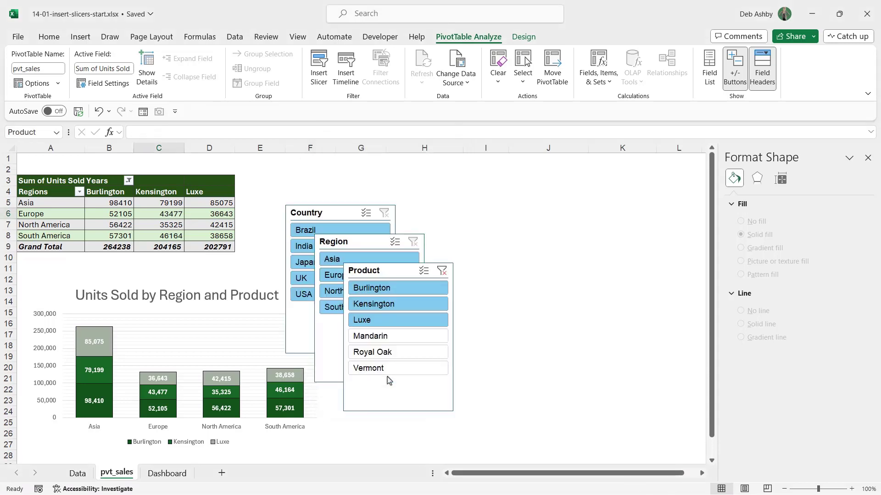
- Arrange the Country, Region and Product slicers side by side in one row next to the PivotTable
{"action": "left_click_drag", "start_coordinate": [329, 213], "coordinate": [326, 182]}
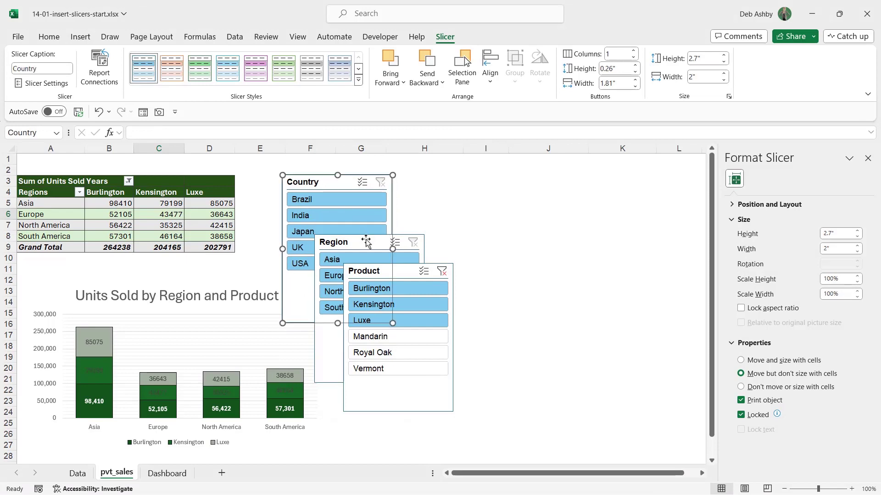
{"action": "left_click_drag", "start_coordinate": [349, 242], "coordinate": [448, 173]}
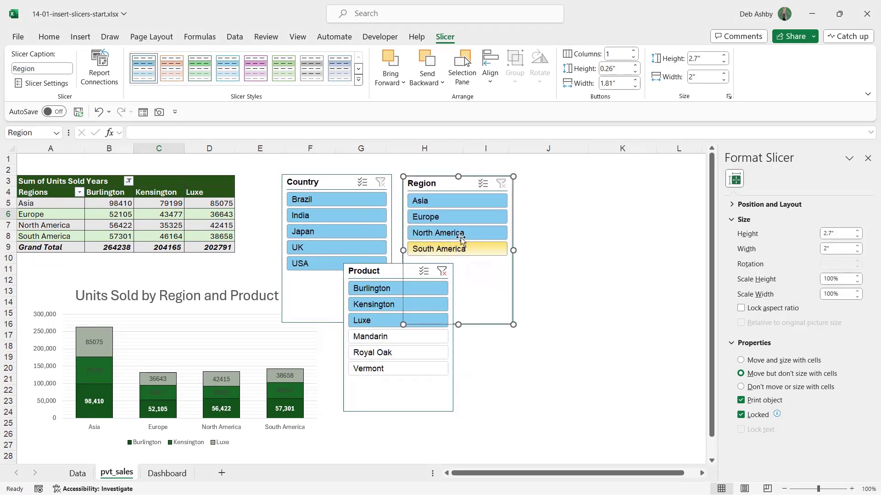
{"action": "left_click_drag", "start_coordinate": [377, 273], "coordinate": [559, 185]}
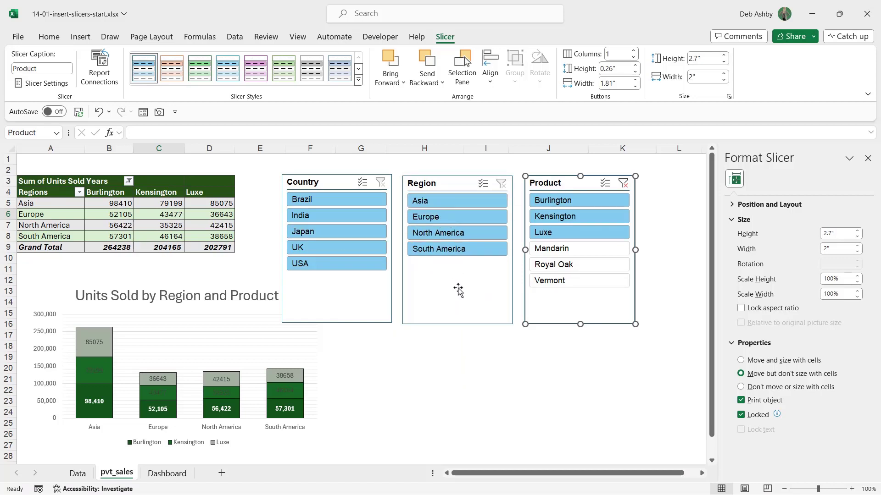
- Apply the dark green slicer style to the Country, Region and Product slicers
{"action": "left_click", "coordinate": [389, 279]}
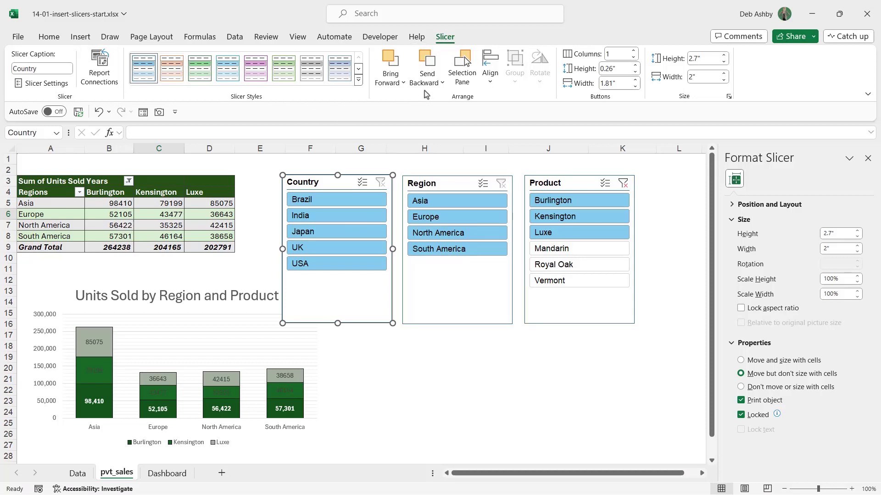
{"action": "left_click", "coordinate": [359, 83]}
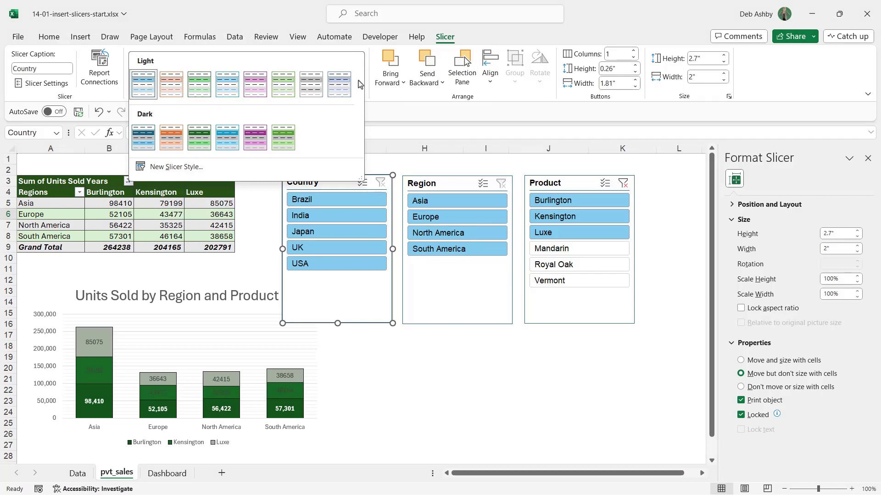
{"action": "left_click", "coordinate": [198, 140]}
{"action": "left_click", "coordinate": [441, 184]}
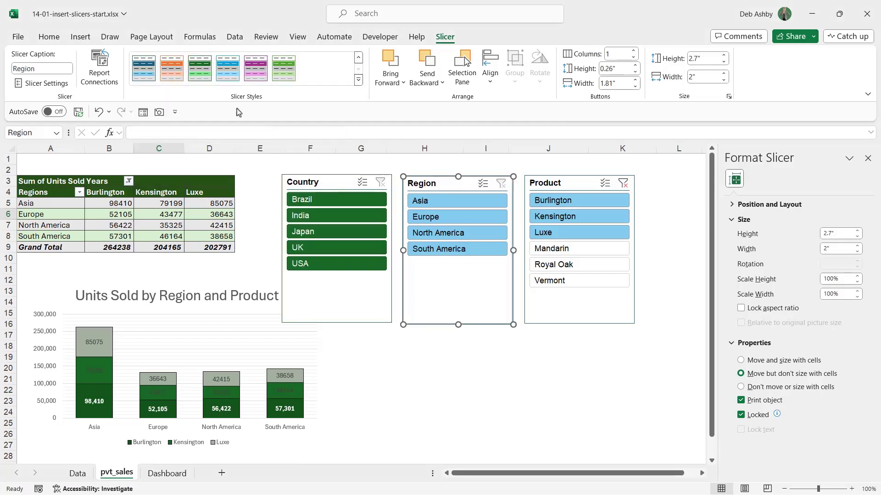
{"action": "left_click", "coordinate": [199, 68]}
{"action": "left_click", "coordinate": [546, 186]}
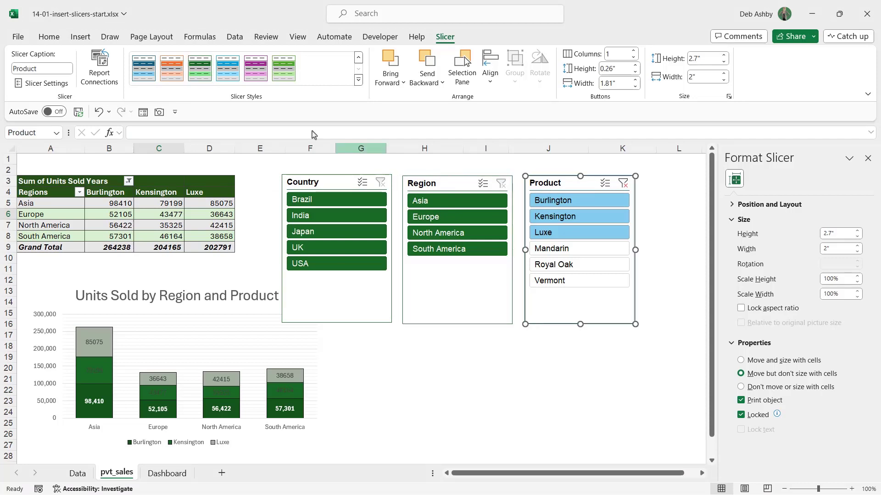
{"action": "left_click", "coordinate": [200, 68]}
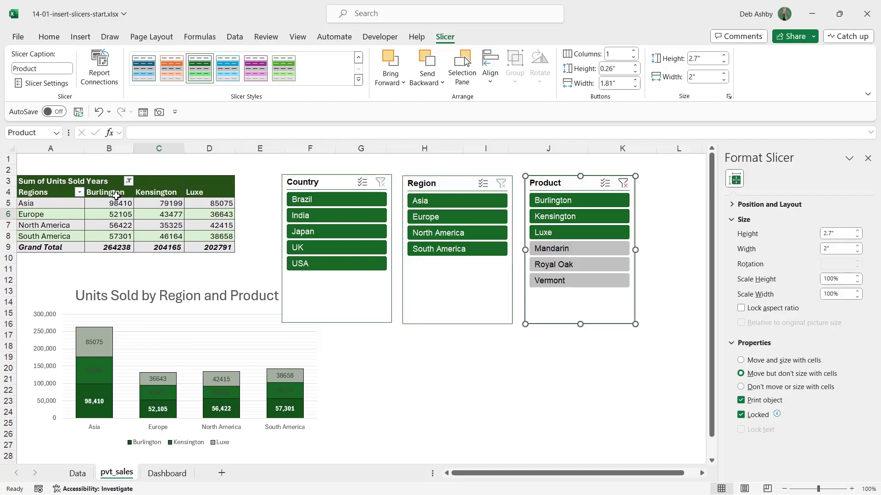
- Select all products in the PivotTable's column filter
{"action": "mouse_move", "coordinate": [120, 202]}
{"action": "left_click", "coordinate": [128, 182]}
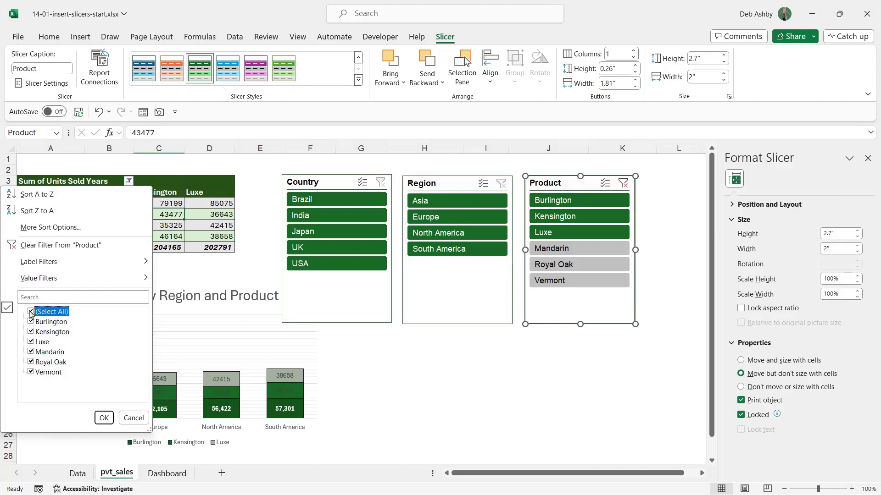
{"action": "left_click", "coordinate": [104, 418]}
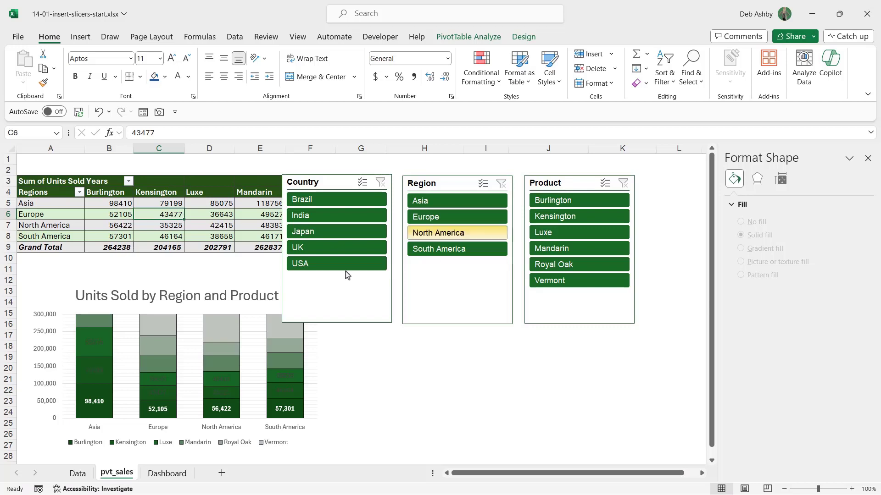
- Set the maximum bound of the PivotChart's vertical axis to 700000
{"action": "left_click", "coordinate": [50, 298]}
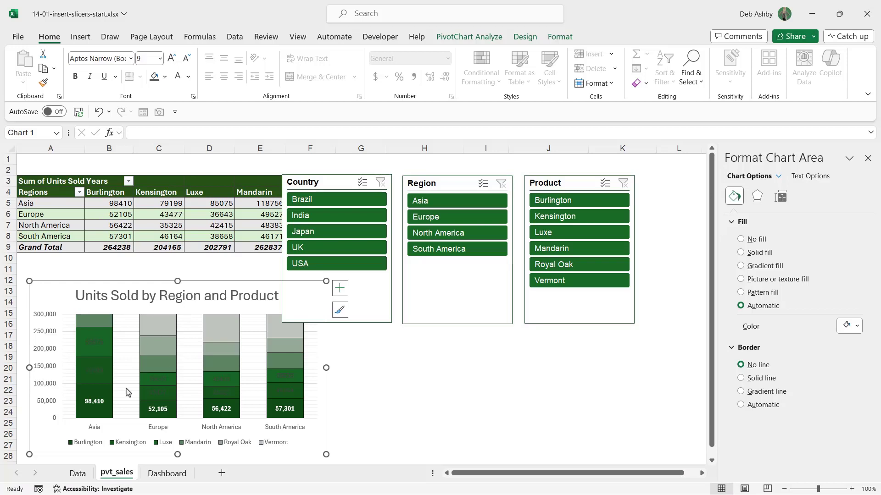
{"action": "left_click", "coordinate": [56, 322]}
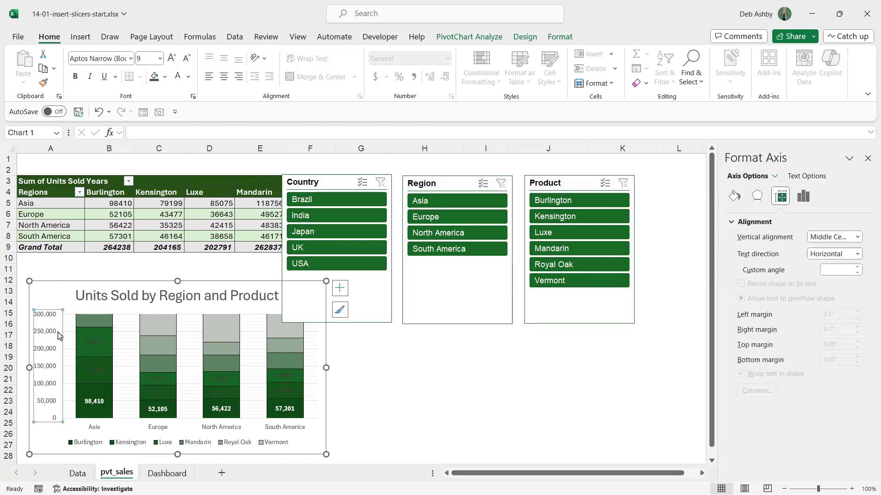
{"action": "left_click", "coordinate": [803, 197]}
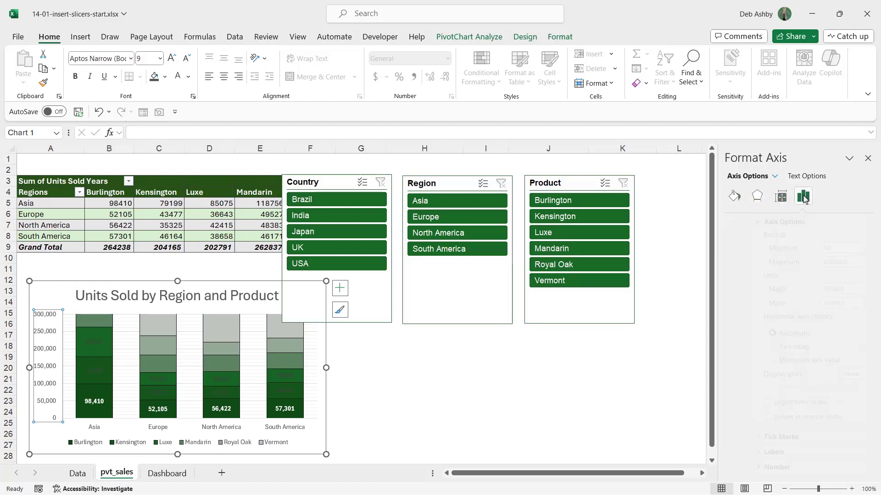
{"action": "left_click", "coordinate": [800, 262]}
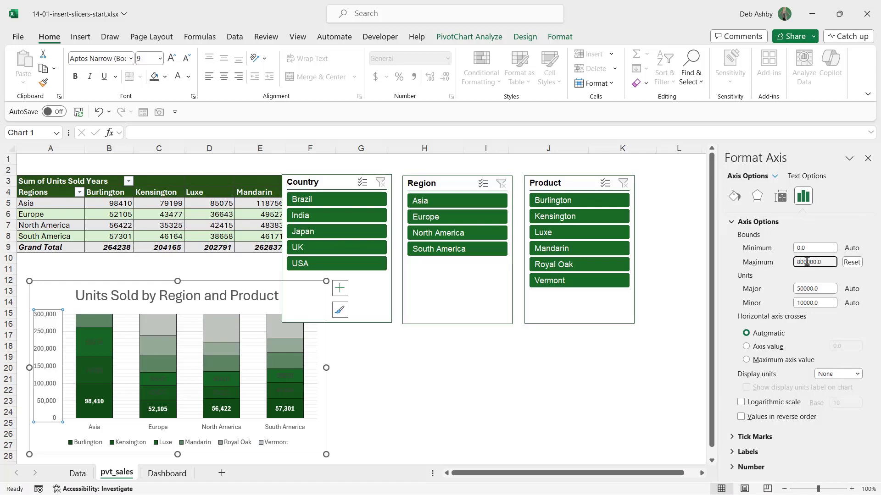
{"action": "key", "text": "Return"}
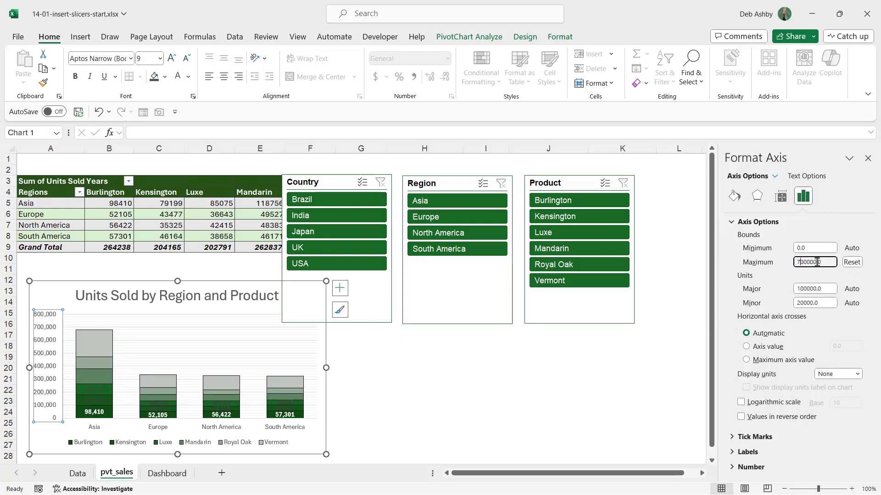
{"action": "key", "text": "Return"}
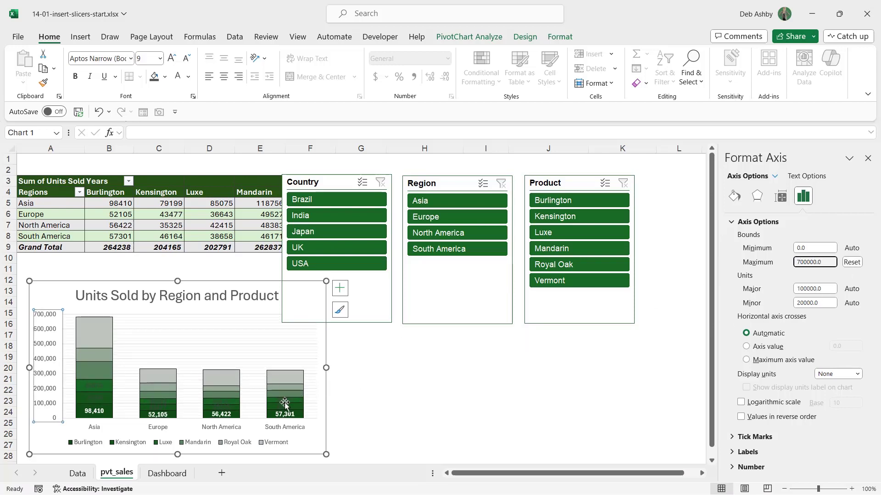
- Remove the data labels from the Units Sold by Region and Product chart
{"action": "left_click", "coordinate": [94, 387]}
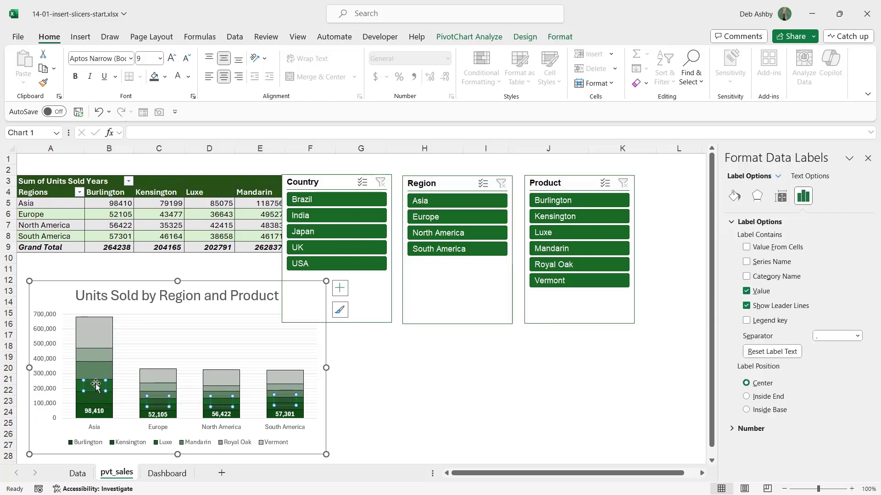
{"action": "left_click", "coordinate": [340, 289]}
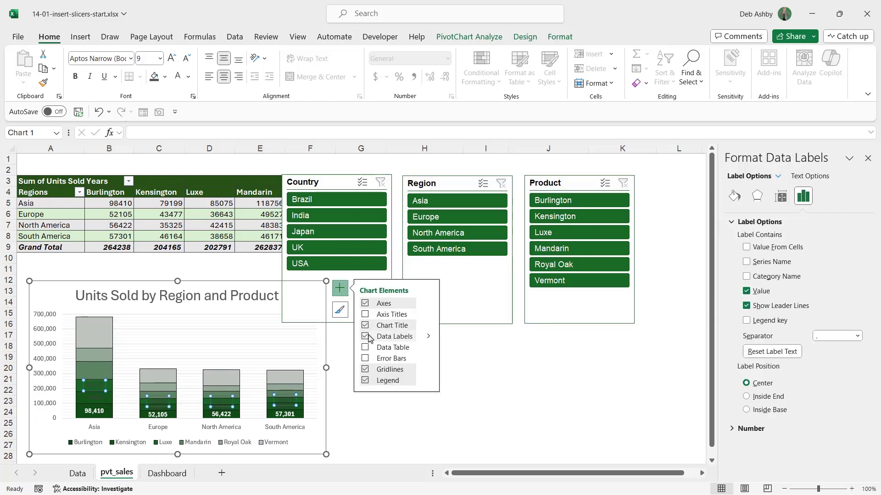
{"action": "left_click", "coordinate": [365, 336]}
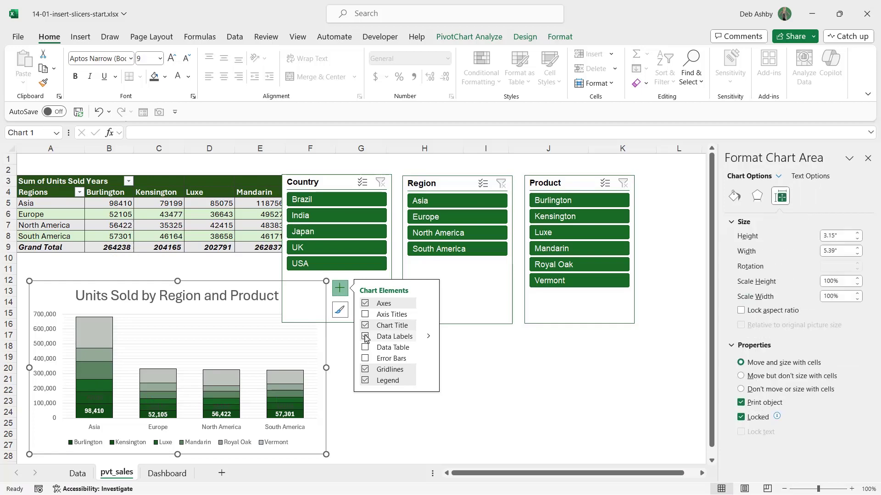
- Shift the Product, Region and Country slicers further across the sheet so the row starts at column G, clear of the chart
{"action": "left_click", "coordinate": [436, 188]}
{"action": "left_click_drag", "start_coordinate": [567, 184], "coordinate": [615, 185]}
{"action": "left_click_drag", "start_coordinate": [442, 184], "coordinate": [492, 183]}
{"action": "left_click_drag", "start_coordinate": [324, 183], "coordinate": [377, 184]}
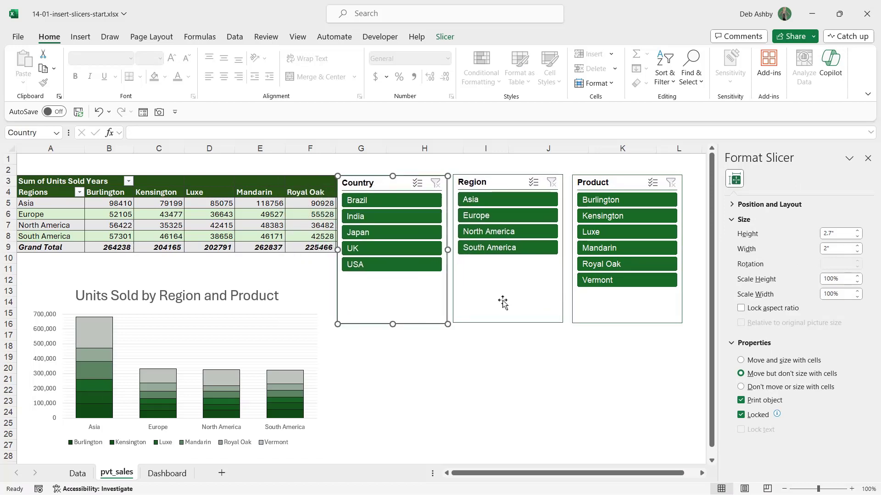
- Filter the PivotTable by Brazil, Japan and USA with the Country slicer, and clear the slicer's filter
{"action": "left_click", "coordinate": [369, 203]}
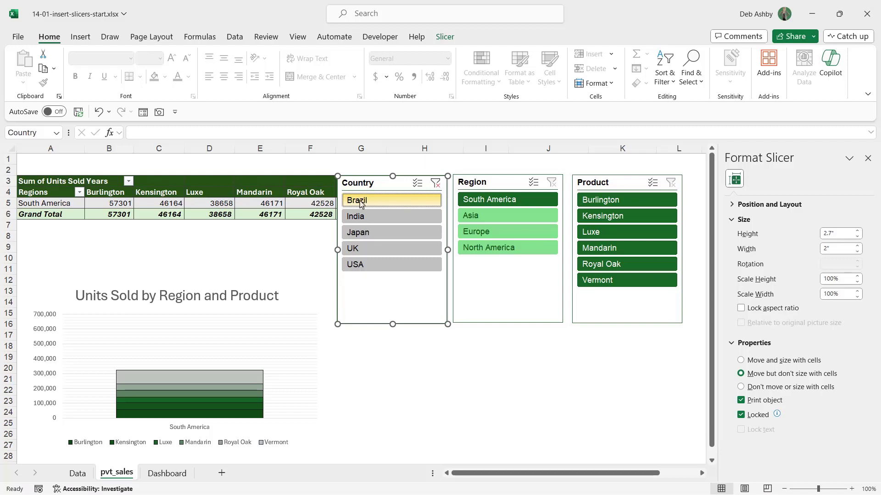
{"action": "left_click", "coordinate": [385, 234], "text": "ctrl"}
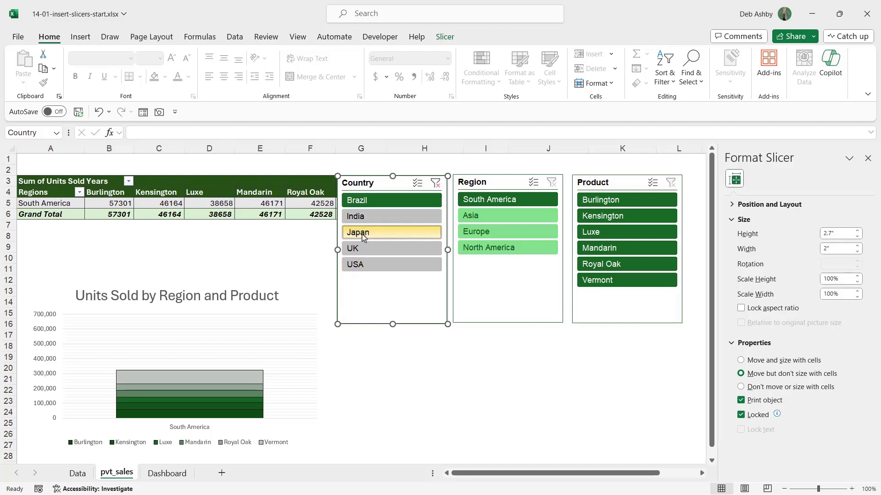
{"action": "left_click", "coordinate": [378, 265], "text": "ctrl"}
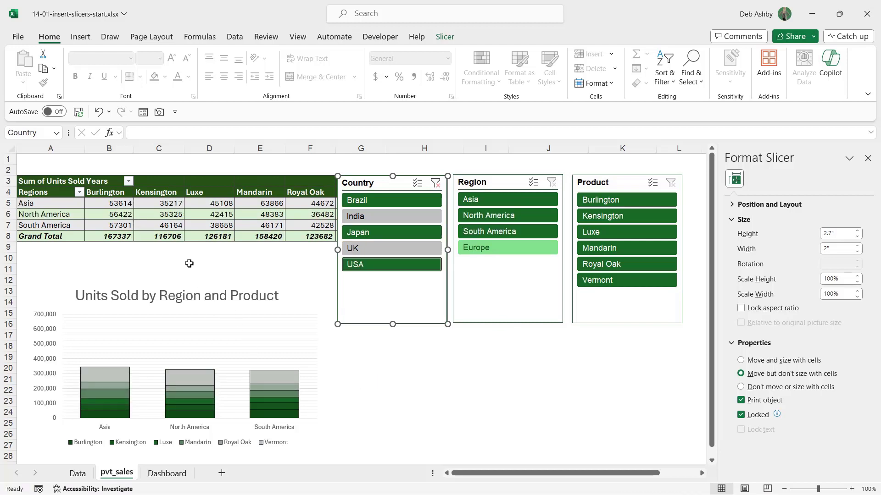
{"action": "left_click", "coordinate": [436, 183]}
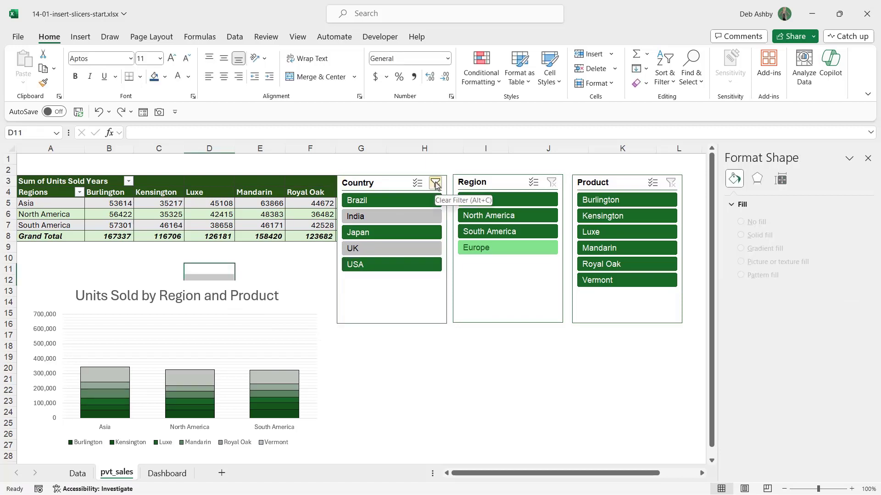
- Clear the Country slicer's filter and move the Country, Region and Product slicers down to row 11, below the PivotTable
{"action": "left_click", "coordinate": [436, 183]}
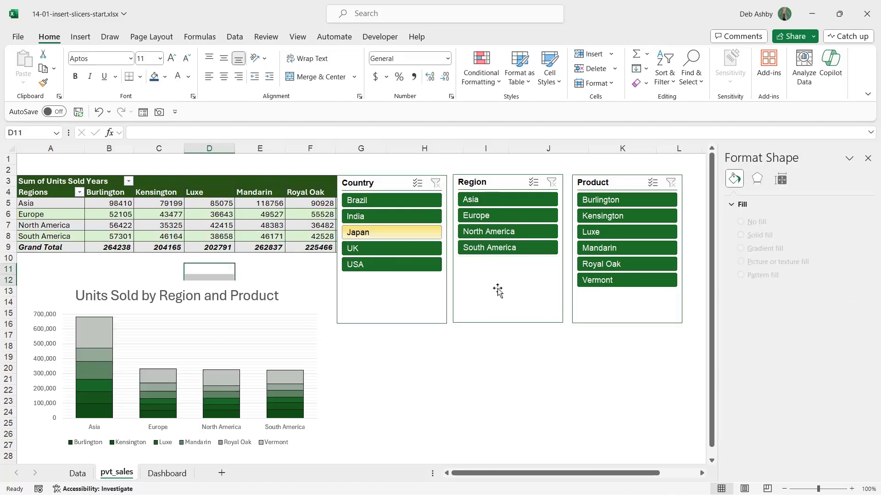
{"action": "left_click", "coordinate": [384, 182]}
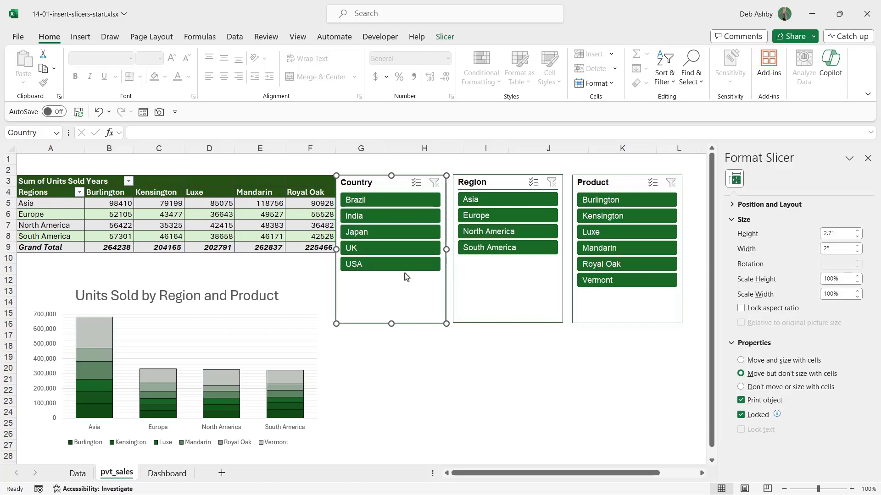
{"action": "left_click", "coordinate": [508, 358]}
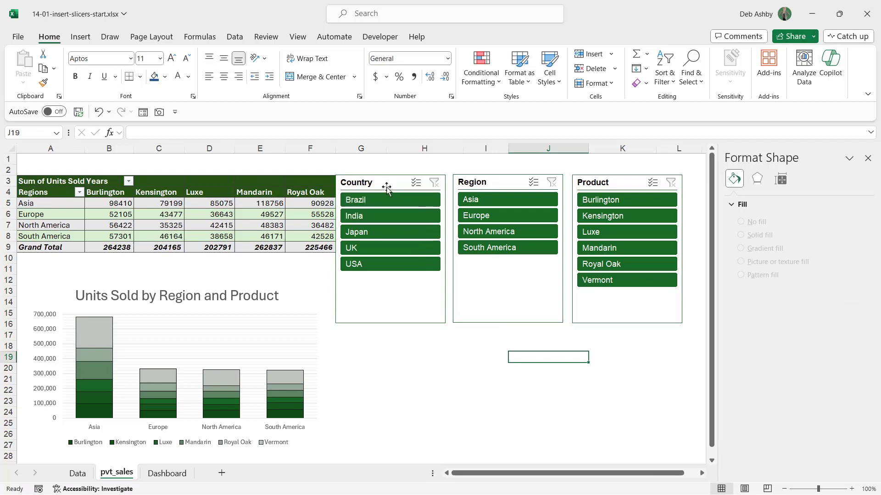
{"action": "left_click_drag", "start_coordinate": [388, 184], "coordinate": [386, 263]}
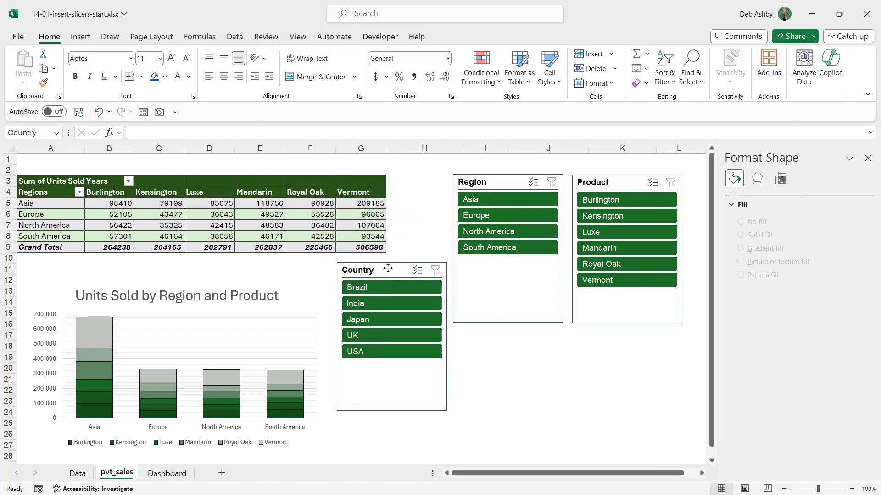
{"action": "left_click", "coordinate": [494, 174]}
{"action": "left_click_drag", "start_coordinate": [494, 175], "coordinate": [492, 264]}
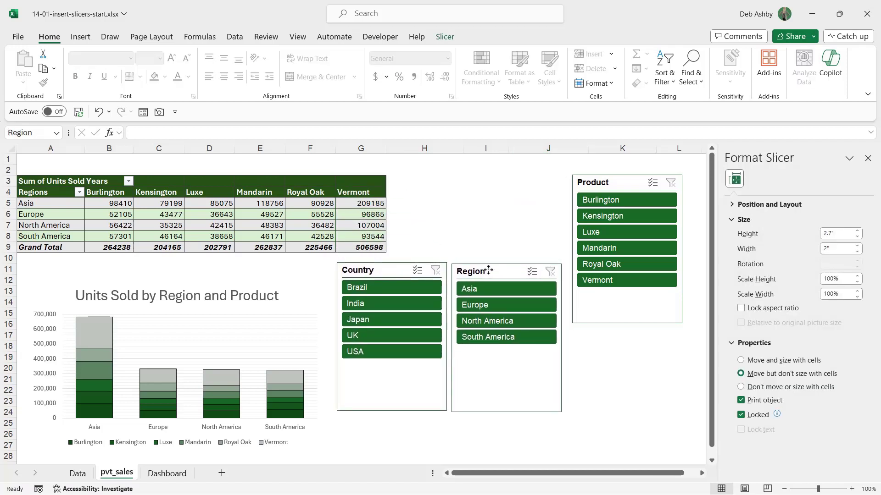
{"action": "left_click_drag", "start_coordinate": [621, 183], "coordinate": [615, 270]}
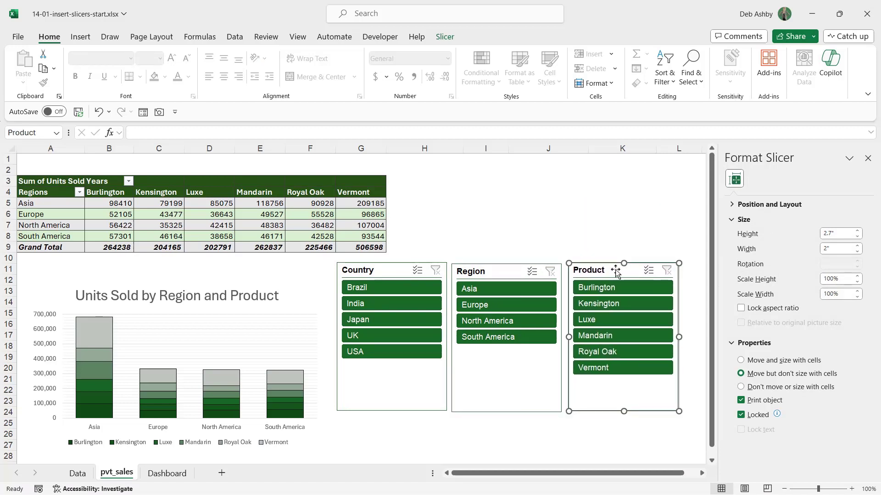
{"action": "left_click", "coordinate": [444, 37]}
{"action": "left_click", "coordinate": [360, 84]}
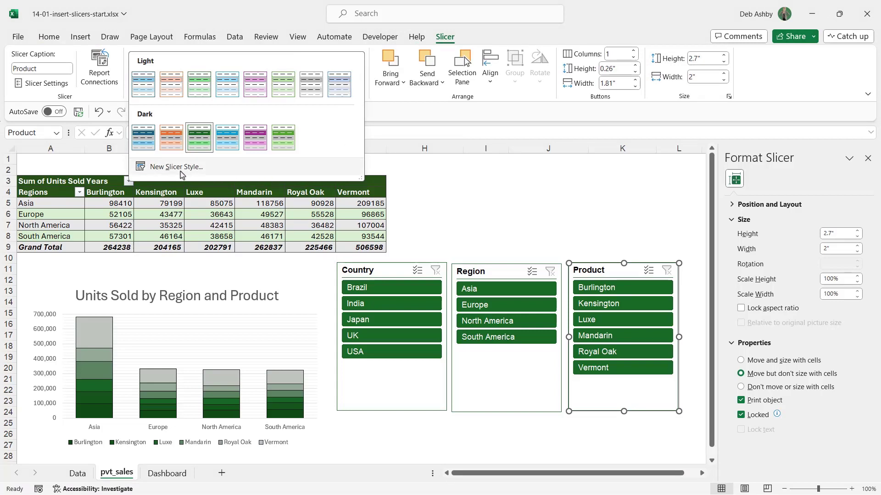
{"action": "left_click", "coordinate": [497, 200]}
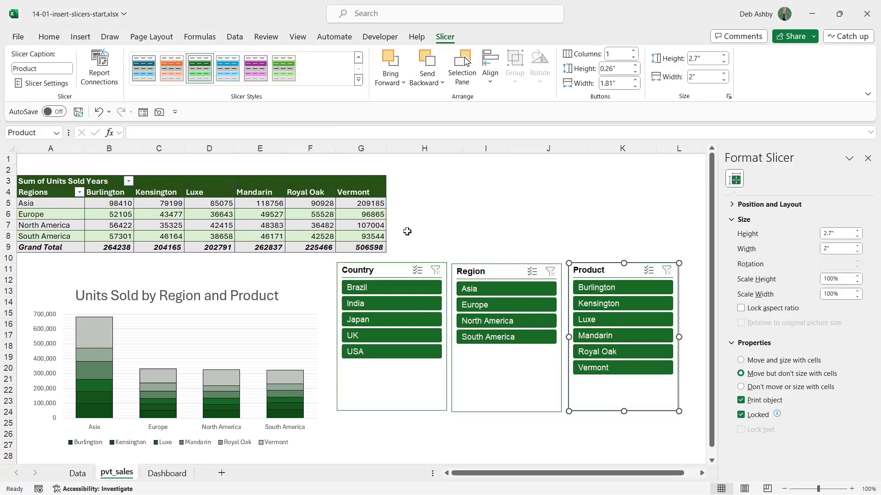
- Cut the Country, Region and Product slicers from the pvt_sales sheet and paste them onto the Dashboard sheet at K7
{"action": "left_click", "coordinate": [381, 269]}
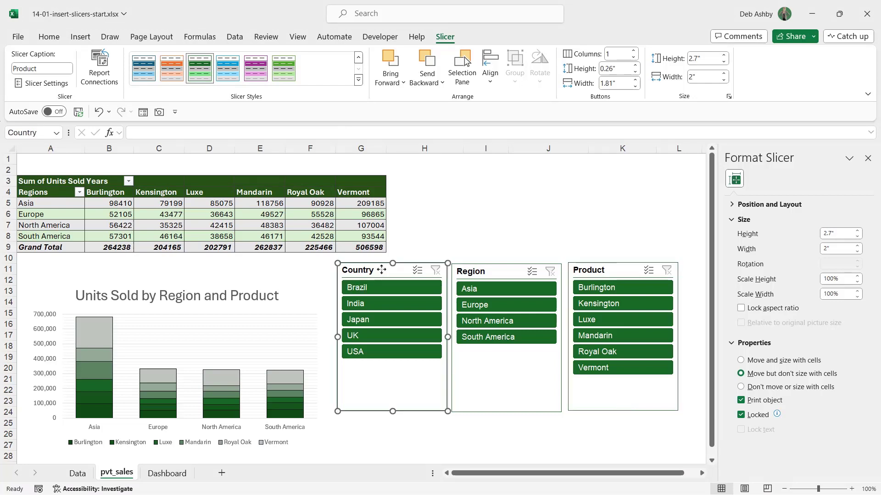
{"action": "left_click", "coordinate": [483, 273], "text": "ctrl"}
{"action": "left_click", "coordinate": [620, 269], "text": "ctrl"}
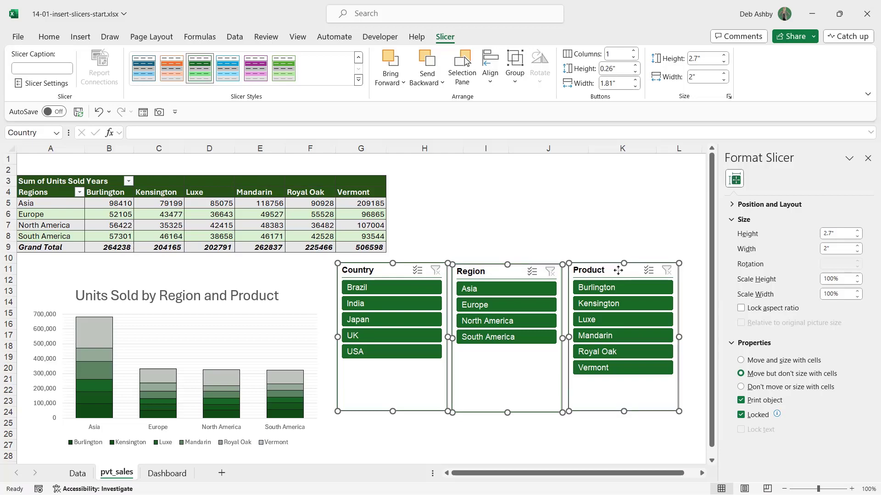
{"action": "key", "text": "ctrl+x"}
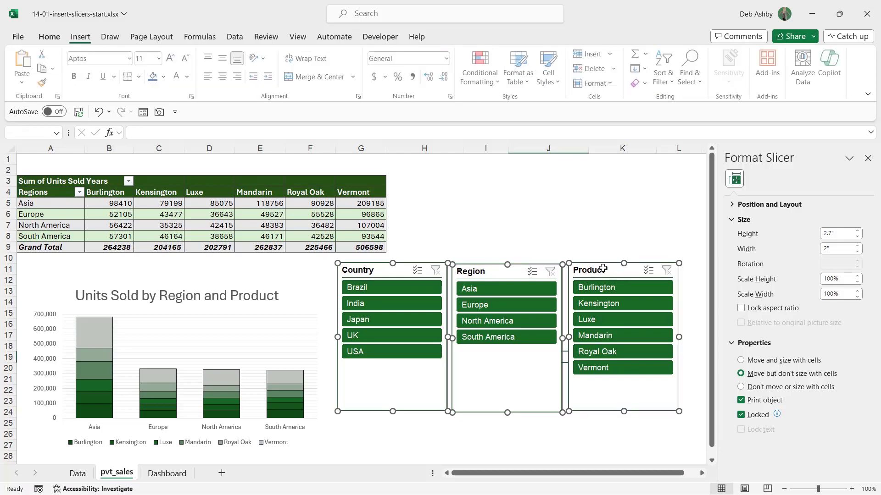
{"action": "left_click", "coordinate": [167, 475]}
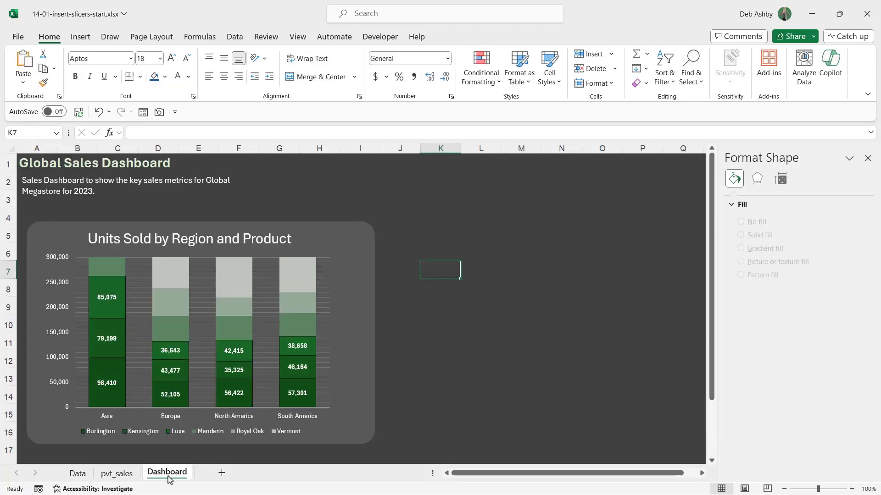
{"action": "key", "text": "ctrl+v"}
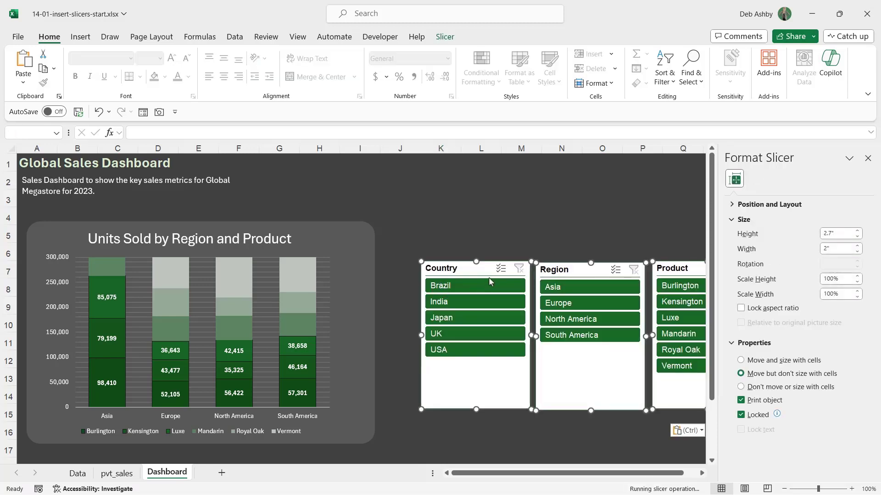
- Arrange the Country, Region and Product slicers side by side from column J, with their upper edges aligned near row 2
{"action": "left_click_drag", "start_coordinate": [451, 271], "coordinate": [424, 181]}
{"action": "left_click", "coordinate": [494, 390]}
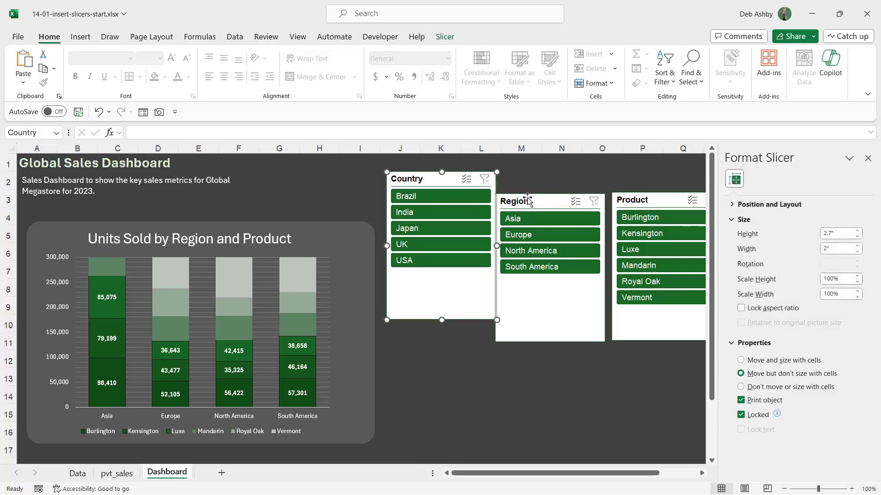
{"action": "left_click_drag", "start_coordinate": [531, 198], "coordinate": [537, 177]}
{"action": "left_click_drag", "start_coordinate": [636, 201], "coordinate": [641, 185]}
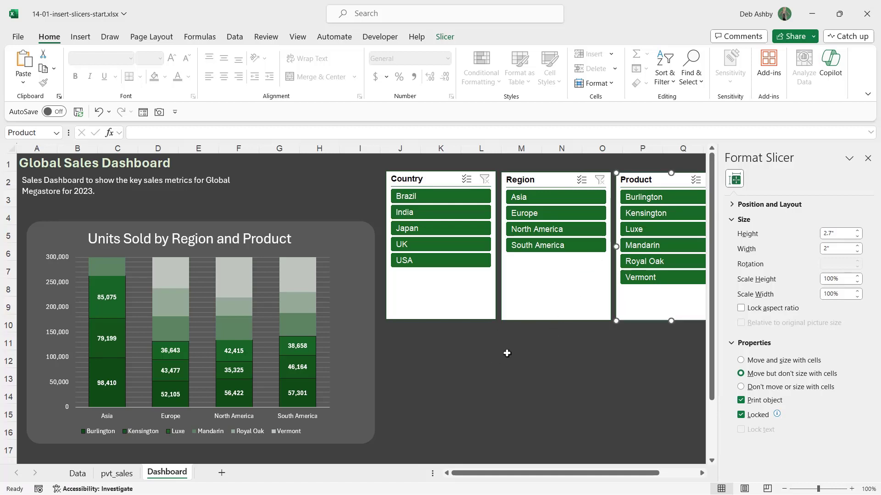
- Filter the dashboard chart to Brazil and Japan by multi-selecting in the Country slicer to exclude India, UK and USA
{"action": "left_click", "coordinate": [469, 184]}
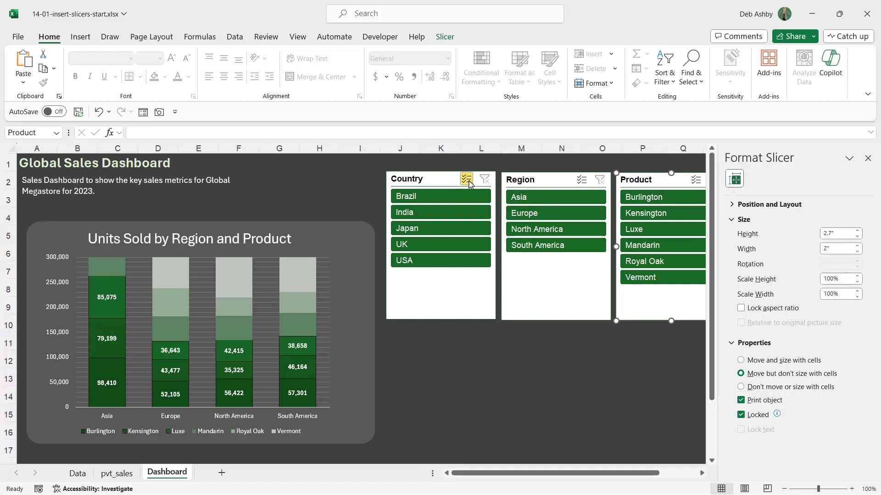
{"action": "left_click", "coordinate": [440, 212]}
{"action": "left_click", "coordinate": [455, 244]}
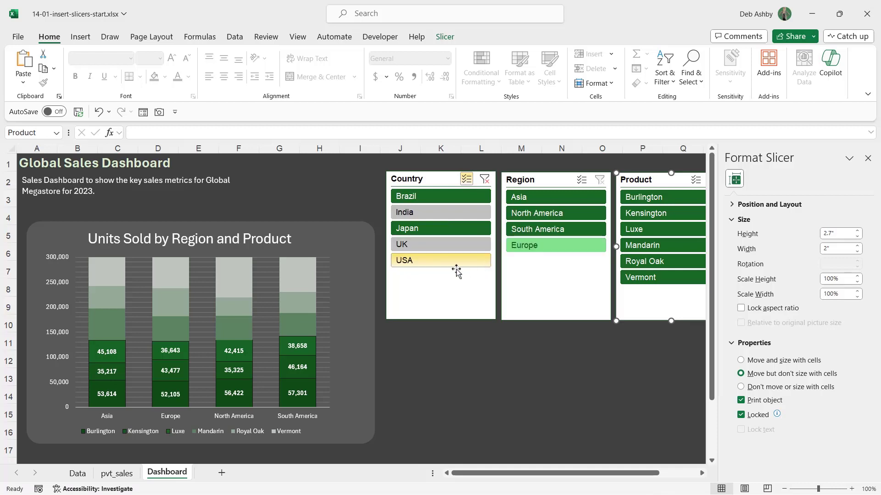
{"action": "left_click", "coordinate": [437, 264]}
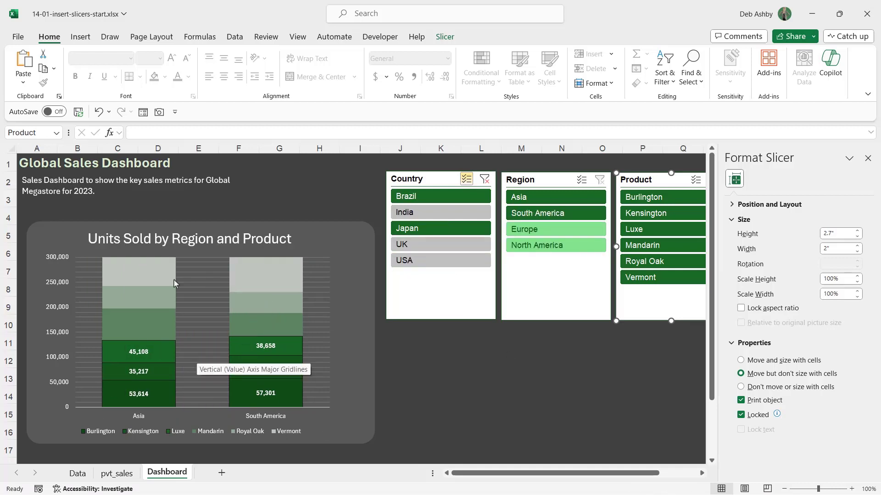
- Remove the data labels from the Units Sold by Region and Product chart on the Dashboard sheet
{"action": "left_click", "coordinate": [265, 347]}
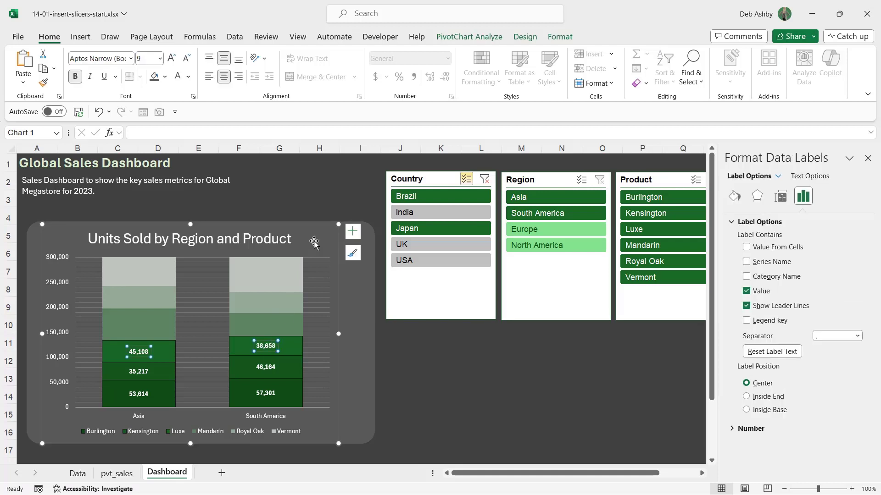
{"action": "left_click", "coordinate": [353, 231]}
{"action": "left_click", "coordinate": [377, 280]}
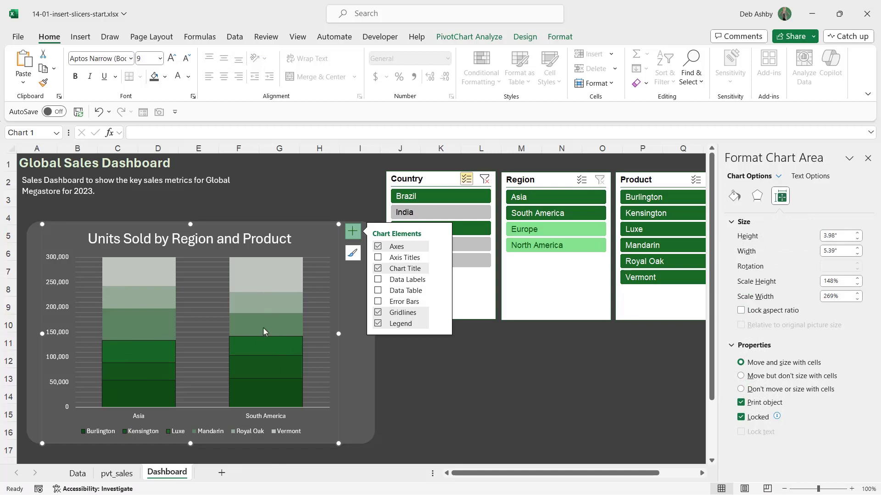
- Apply a black shape outline to the Vermont, Royal Oak and Mandarin series of the dashboard chart
{"action": "left_click", "coordinate": [259, 275]}
{"action": "left_click", "coordinate": [560, 37]}
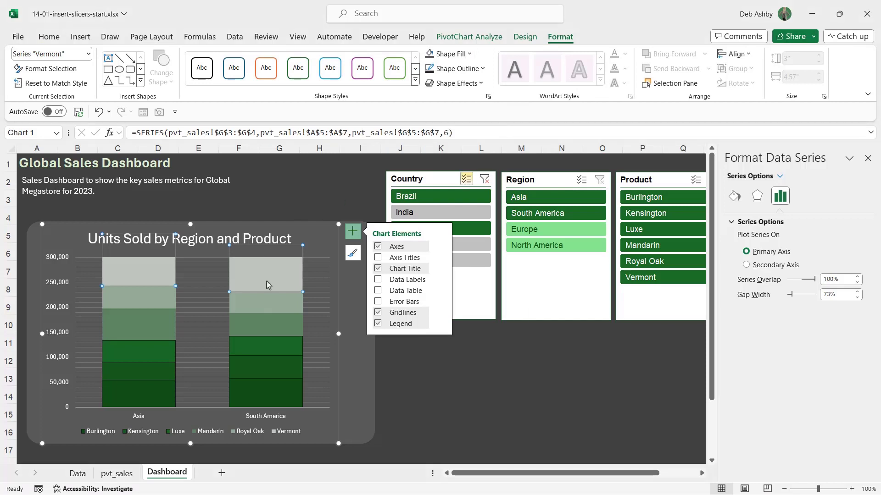
{"action": "left_click", "coordinate": [264, 308]}
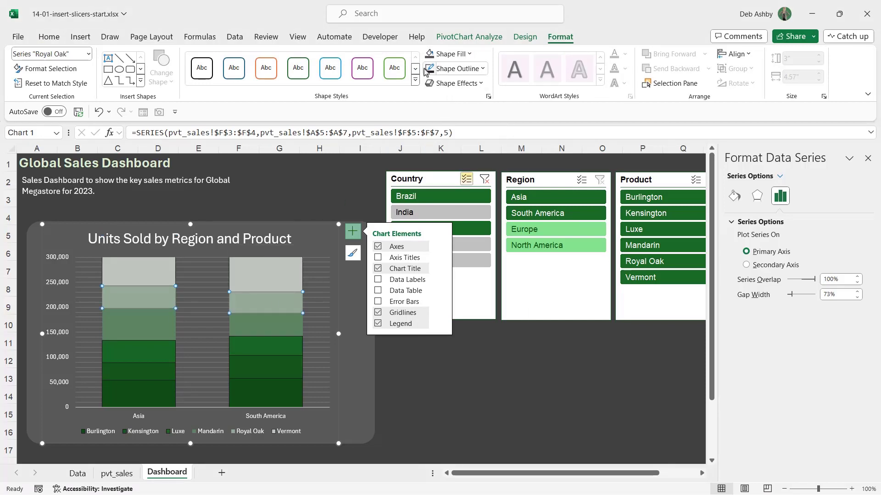
{"action": "left_click", "coordinate": [270, 323]}
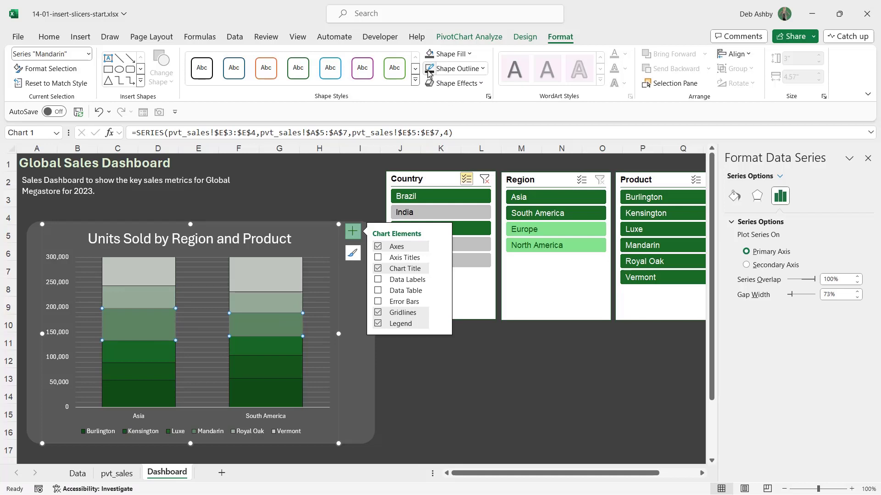
{"action": "left_click", "coordinate": [467, 359]}
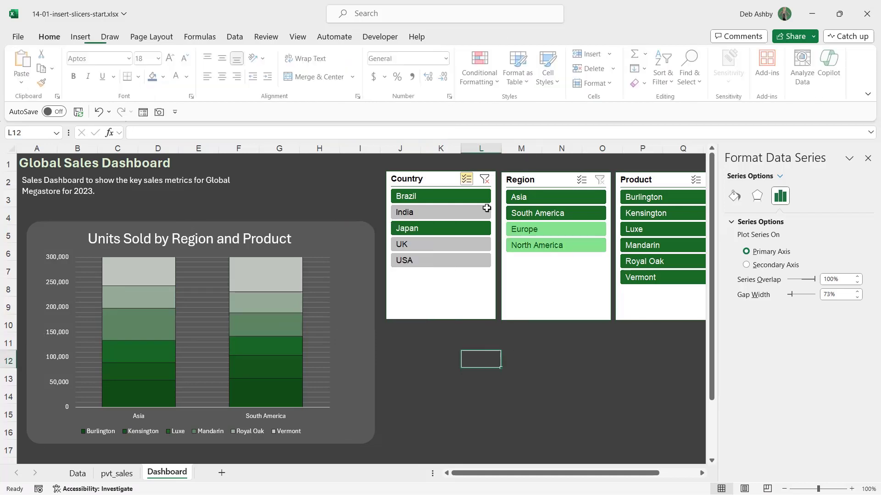
- Clear the Country slicer's filter on the Dashboard sheet
{"action": "left_click", "coordinate": [484, 180]}
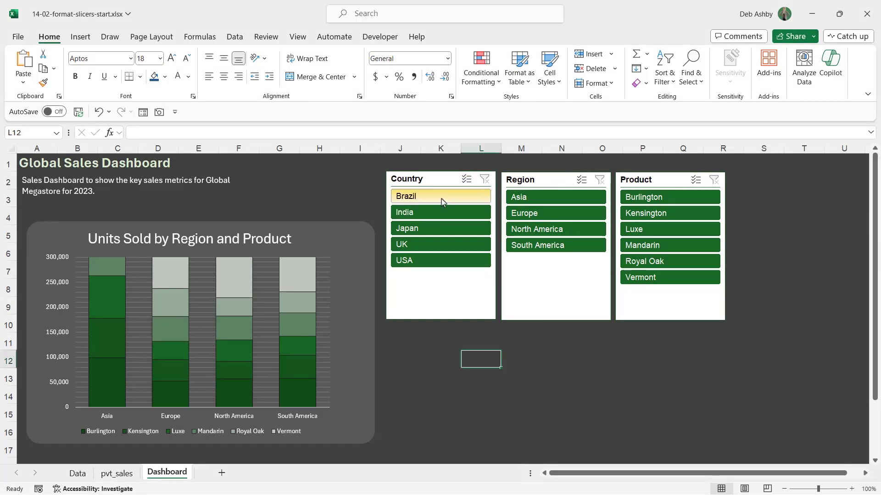
- Filter the dashboard chart to UK and USA and to Kensington, Mandarin and Royal Oak with the slicers, and clear both filters
{"action": "left_click", "coordinate": [442, 229], "text": "ctrl"}
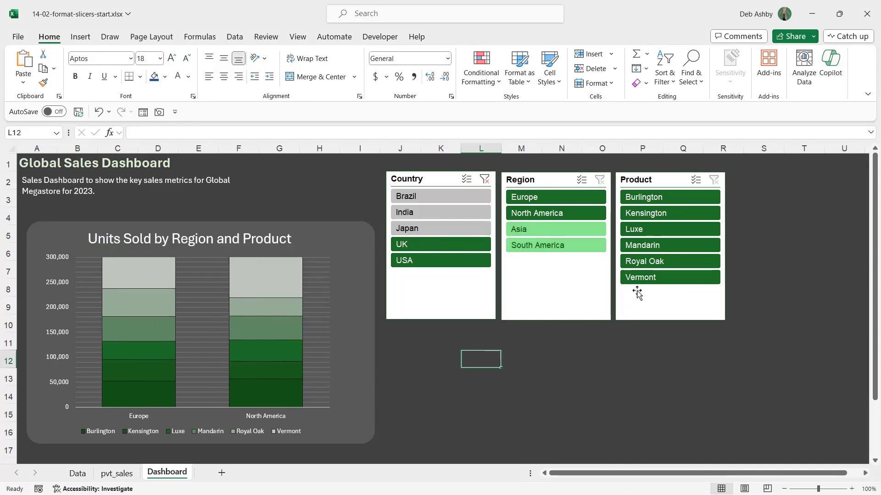
{"action": "left_click", "coordinate": [662, 200], "text": "ctrl"}
{"action": "left_click", "coordinate": [658, 232], "text": "ctrl"}
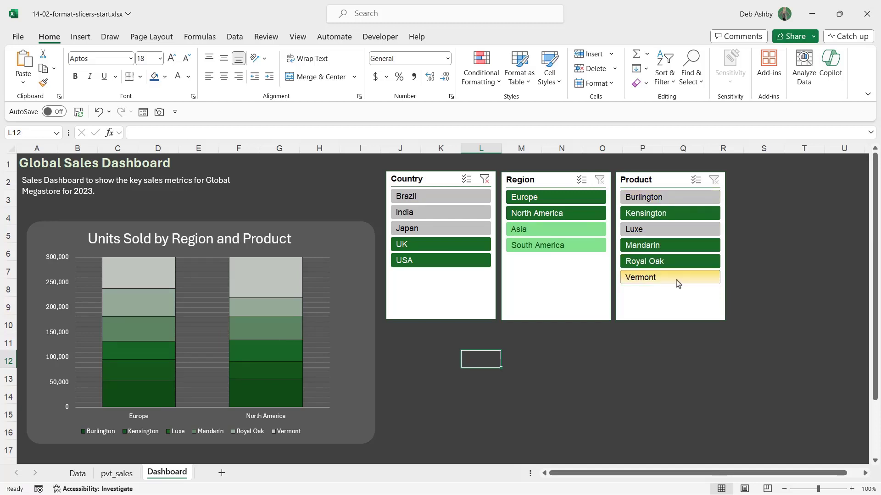
{"action": "left_click", "coordinate": [678, 280], "text": "ctrl"}
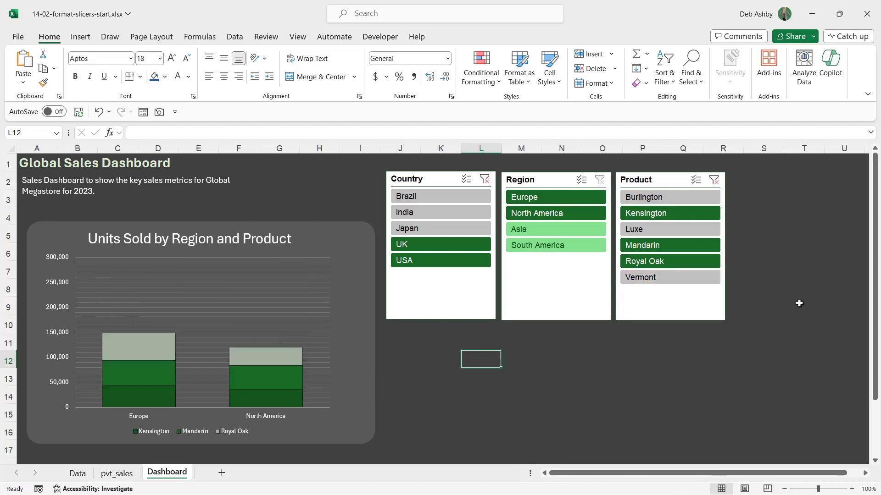
{"action": "left_click", "coordinate": [486, 182]}
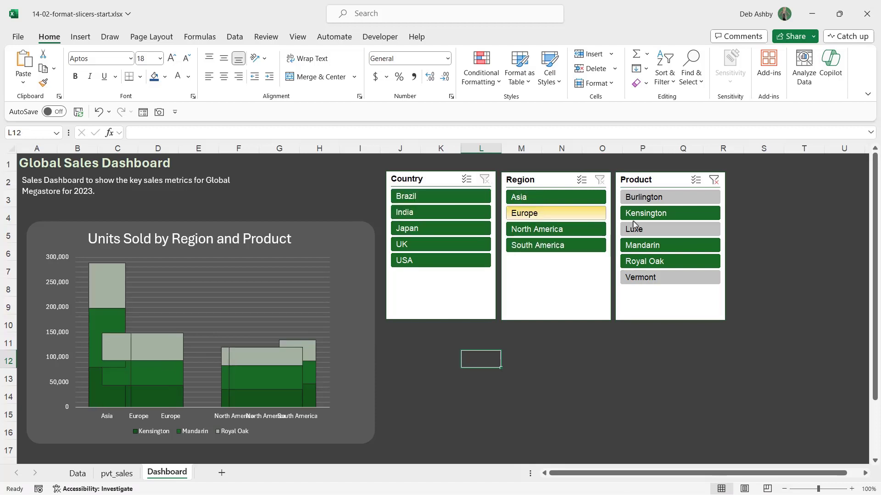
{"action": "left_click", "coordinate": [718, 182]}
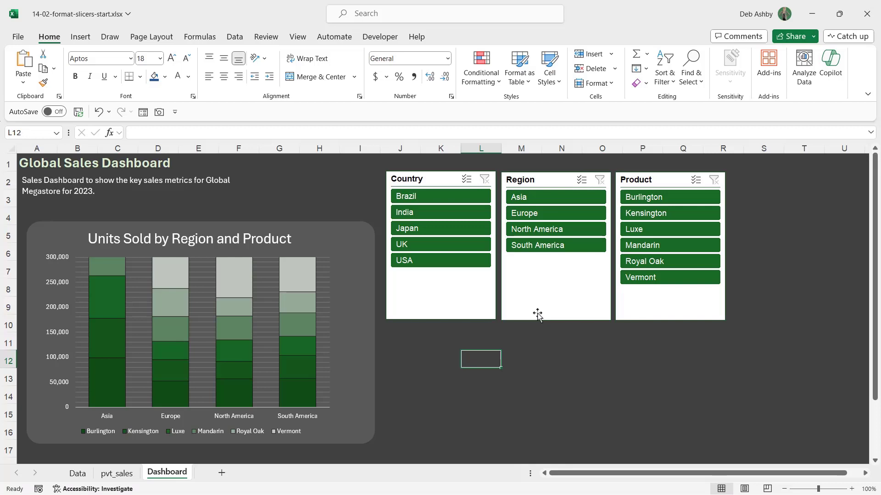
- Duplicate the dark green slicer style applied to the Country slicer and name the copy DA Slicer Style
{"action": "left_click", "coordinate": [433, 179]}
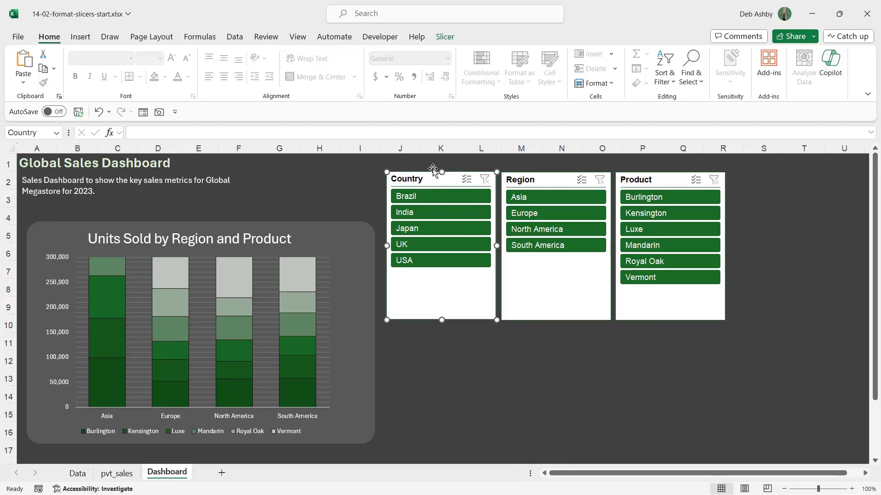
{"action": "left_click", "coordinate": [444, 37]}
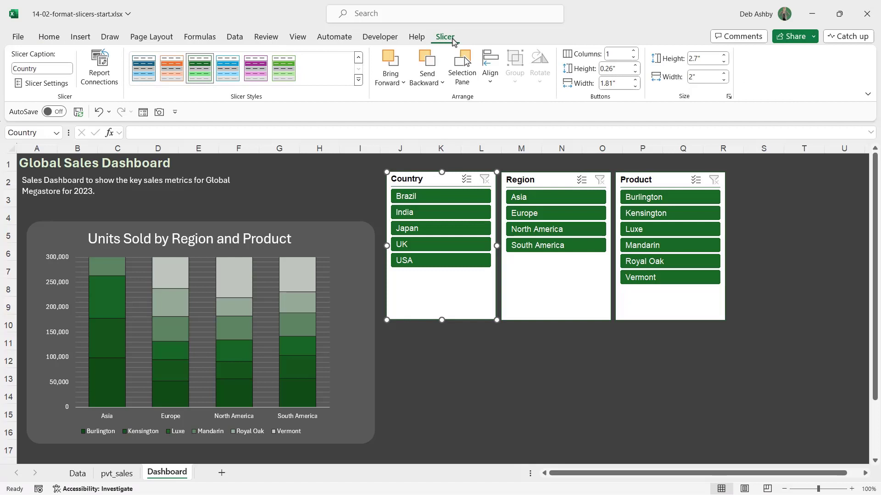
{"action": "left_click", "coordinate": [359, 82]}
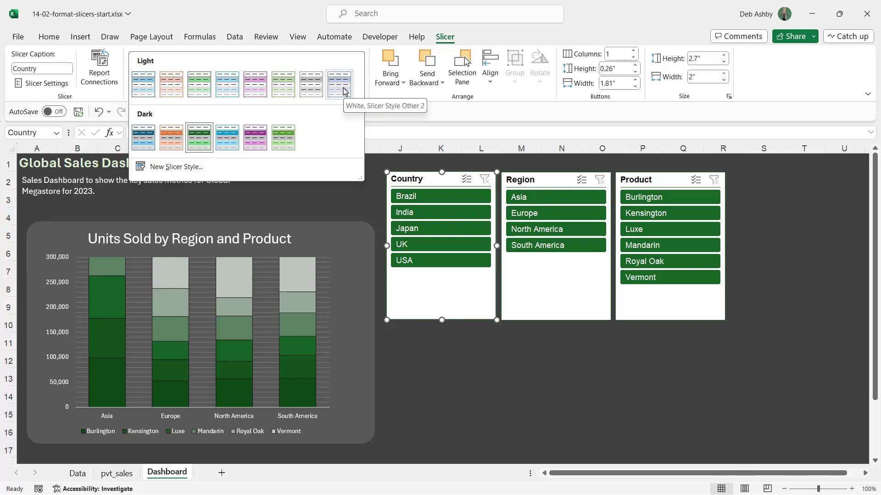
{"action": "right_click", "coordinate": [197, 149]}
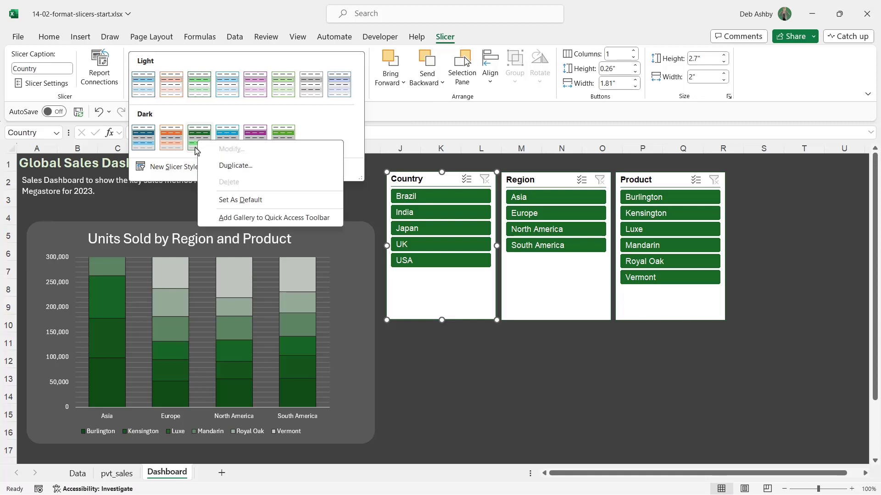
{"action": "left_click", "coordinate": [214, 165]}
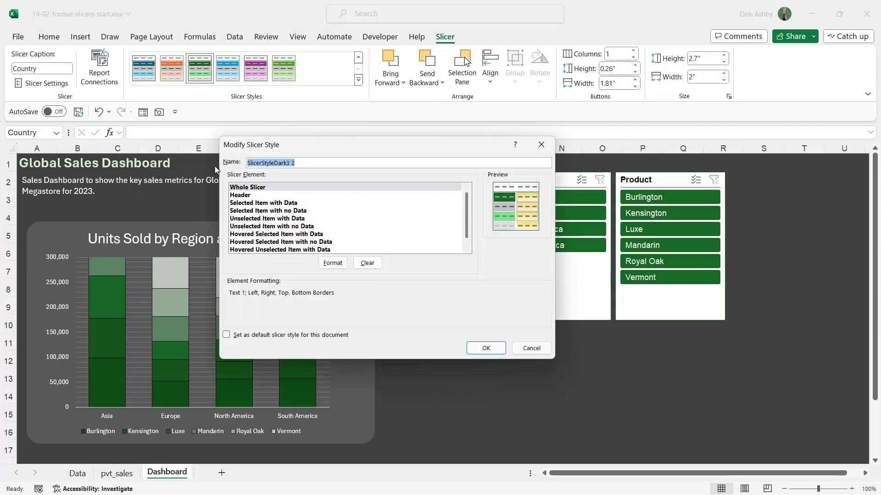
{"action": "left_click_drag", "start_coordinate": [443, 152], "coordinate": [266, 164]}
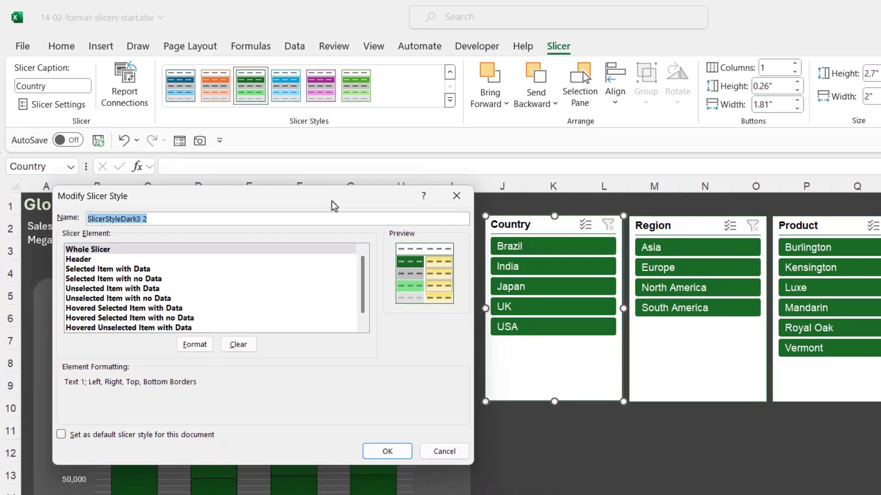
{"action": "left_click_drag", "start_coordinate": [334, 206], "coordinate": [337, 206]}
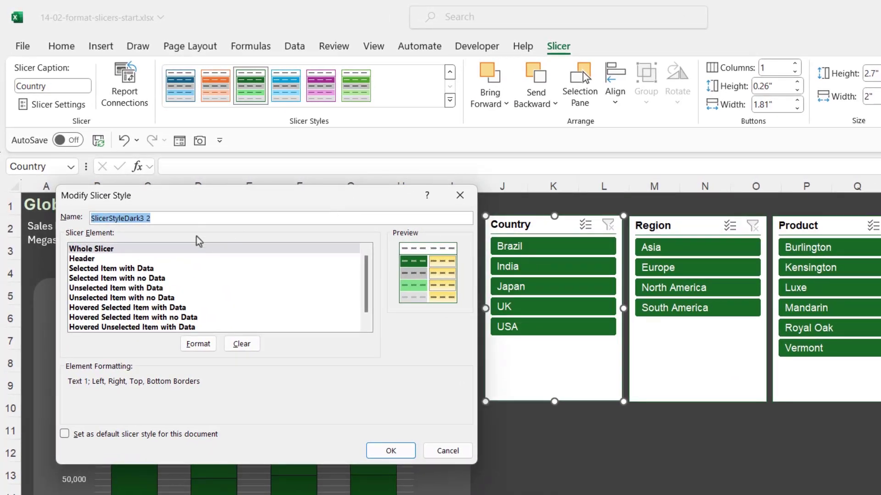
{"action": "type", "text": "DA"}
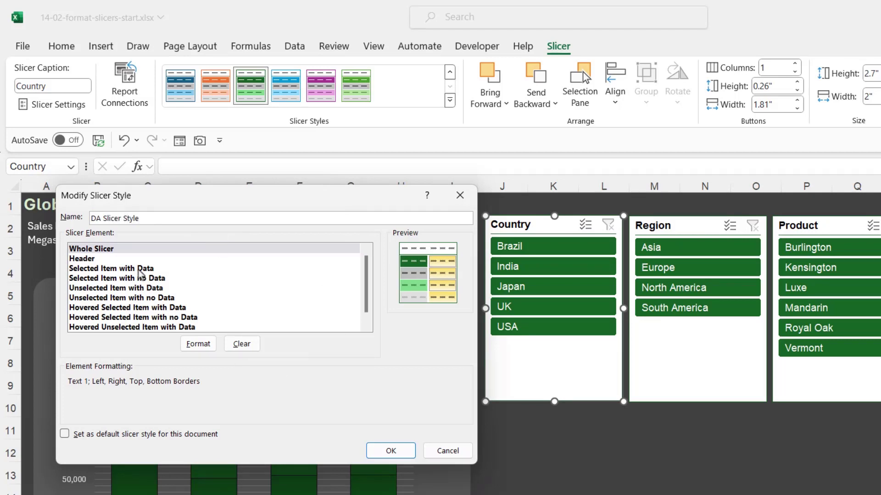
- Remove the border from the Whole Slicer element of DA Slicer Style
{"action": "left_click", "coordinate": [97, 260]}
{"action": "left_click", "coordinate": [112, 269]}
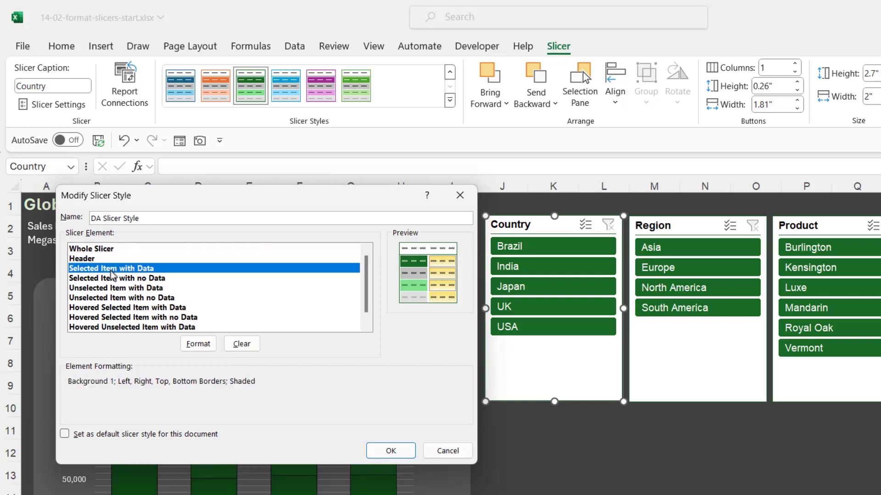
{"action": "left_click", "coordinate": [112, 278]}
{"action": "left_click", "coordinate": [104, 249]}
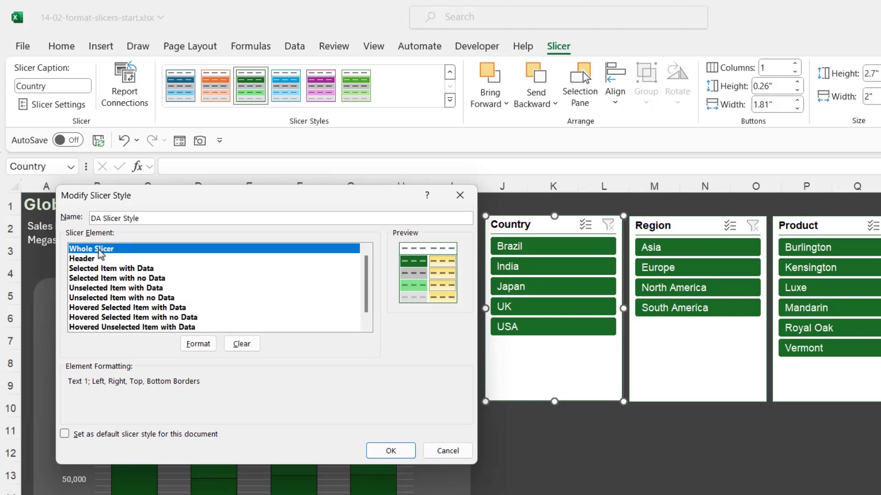
{"action": "left_click", "coordinate": [200, 345]}
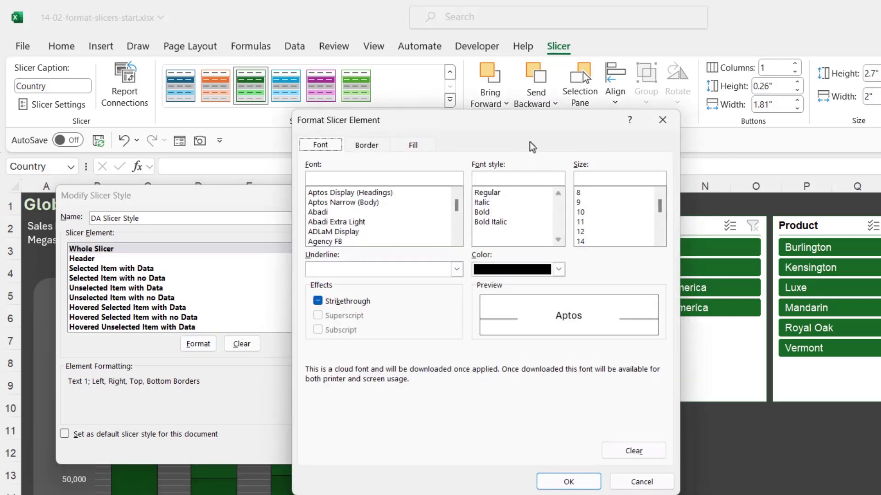
{"action": "left_click_drag", "start_coordinate": [566, 131], "coordinate": [334, 198]}
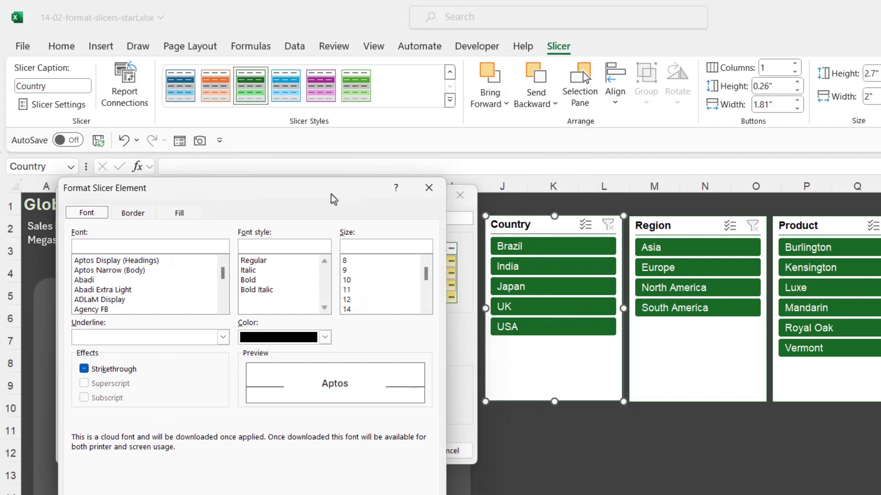
{"action": "left_click", "coordinate": [137, 214]}
{"action": "left_click", "coordinate": [234, 262]}
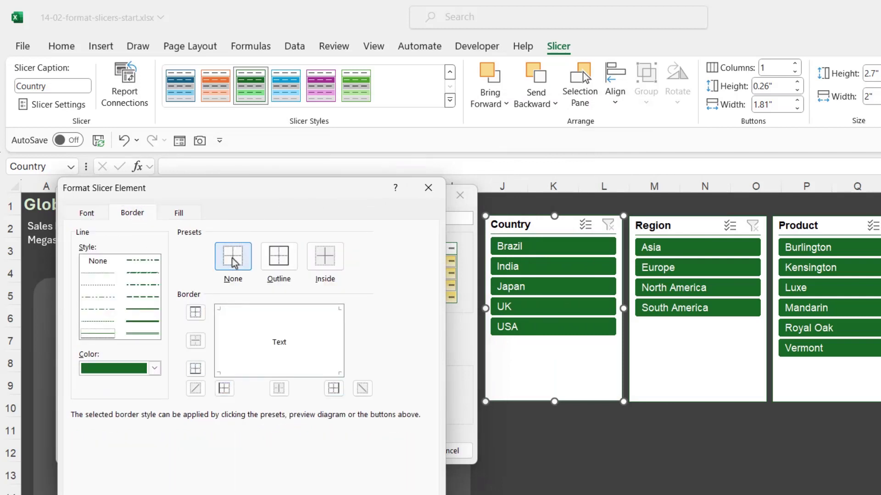
- Fill the Whole Slicer element with the dark gray that matches the dashboard background
{"action": "left_click", "coordinate": [179, 213]}
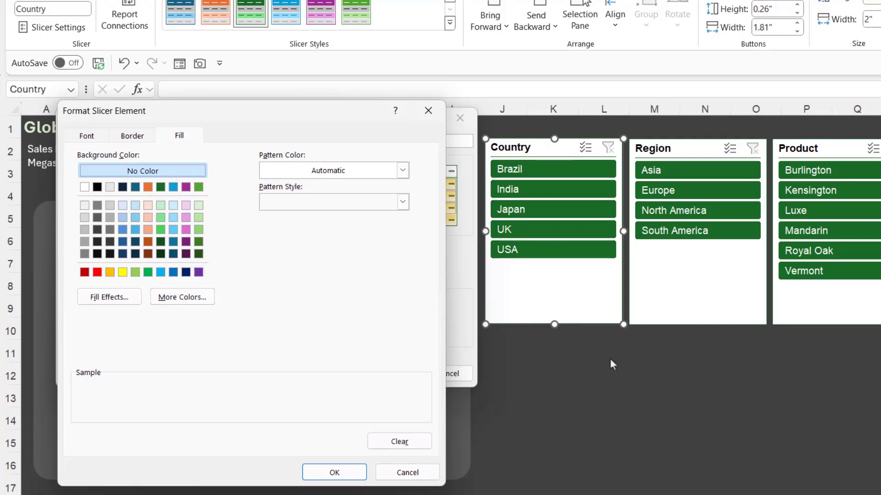
{"action": "left_click", "coordinate": [98, 242]}
{"action": "left_click", "coordinate": [97, 230]}
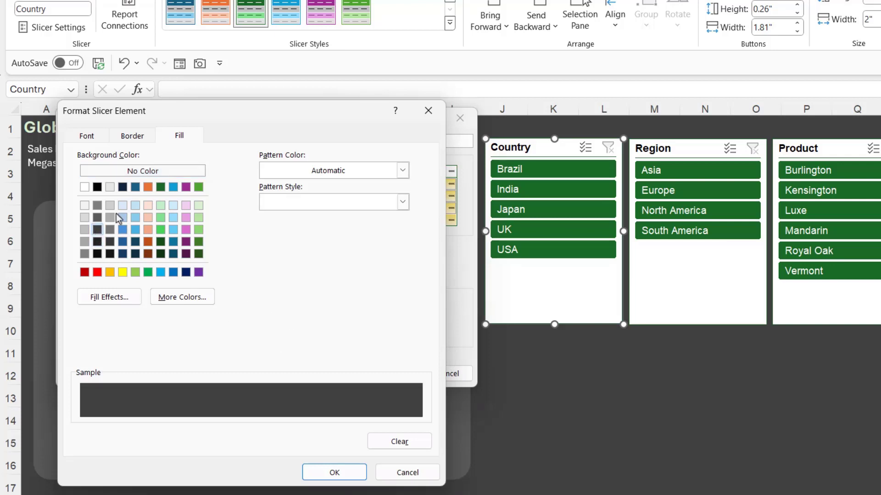
{"action": "key", "text": "Return"}
- Set the font color of the Header element in DA Slicer Style to white
{"action": "left_click", "coordinate": [83, 182]}
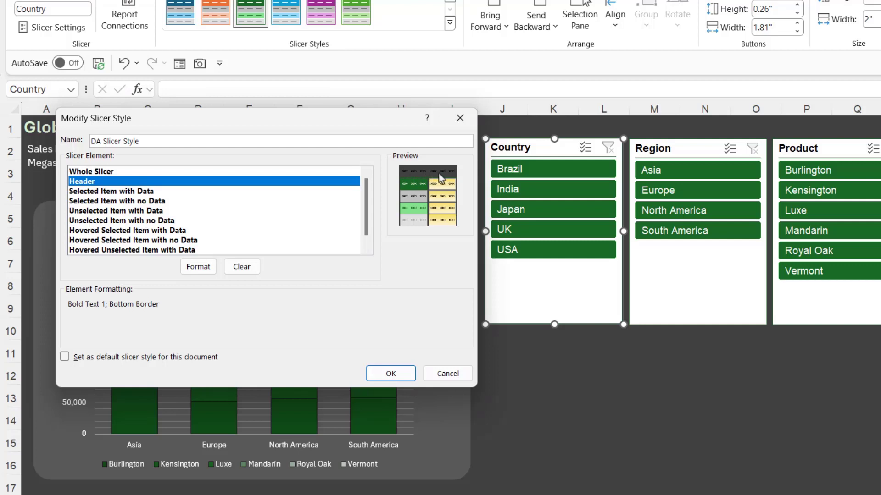
{"action": "left_click", "coordinate": [198, 267]}
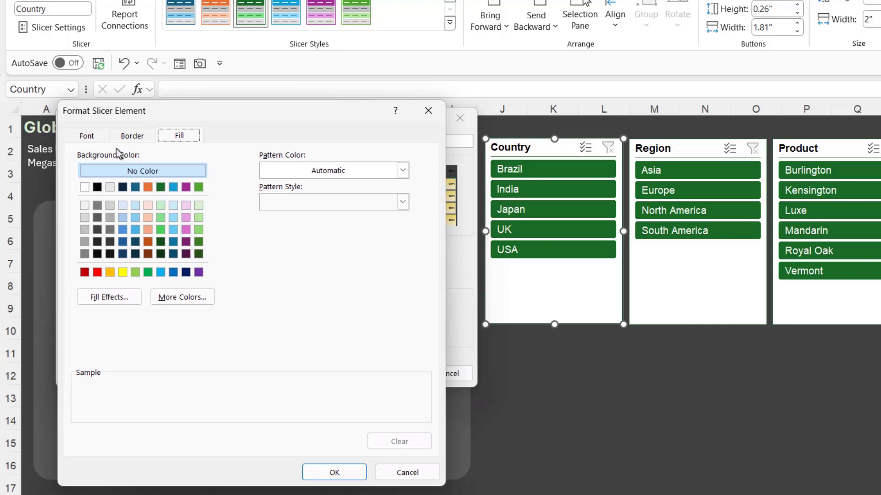
{"action": "left_click", "coordinate": [93, 138]}
{"action": "left_click", "coordinate": [326, 262]}
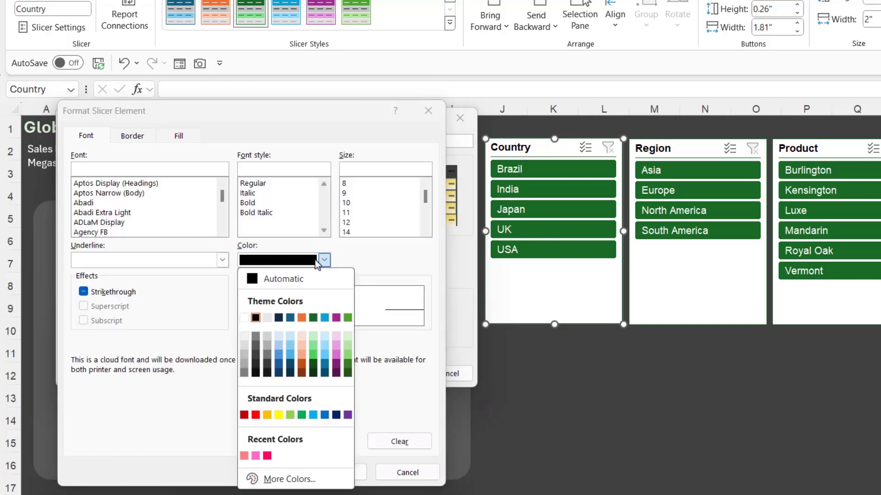
{"action": "left_click", "coordinate": [249, 321]}
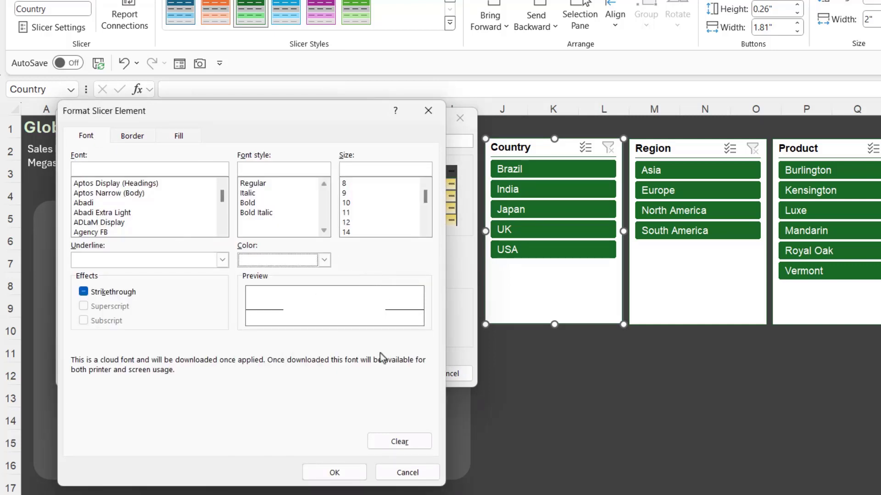
{"action": "left_click", "coordinate": [334, 472]}
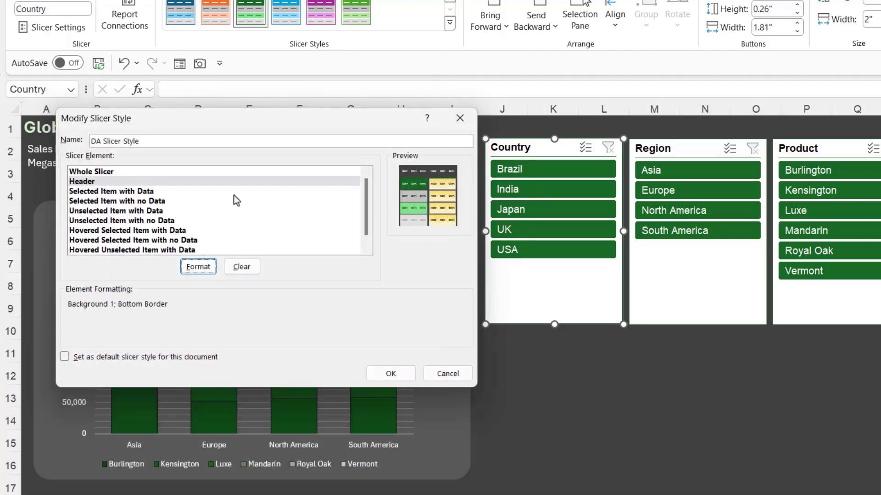
- Set the font color of the Selected Item with no Data element to the medium green of the last theme color column
{"action": "left_click", "coordinate": [125, 192]}
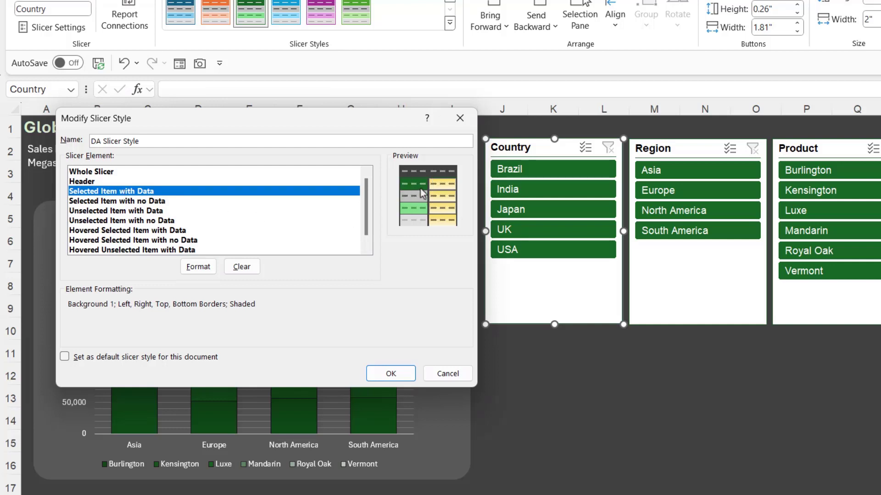
{"action": "left_click", "coordinate": [108, 202]}
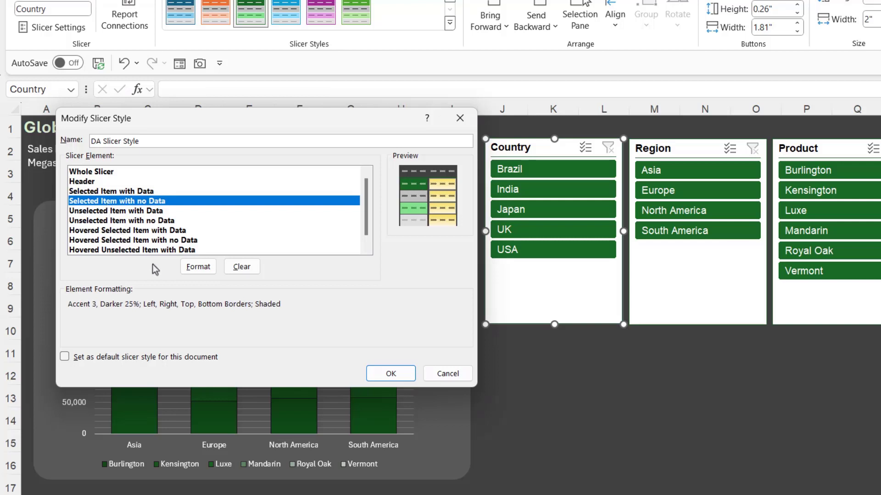
{"action": "left_click", "coordinate": [198, 267]}
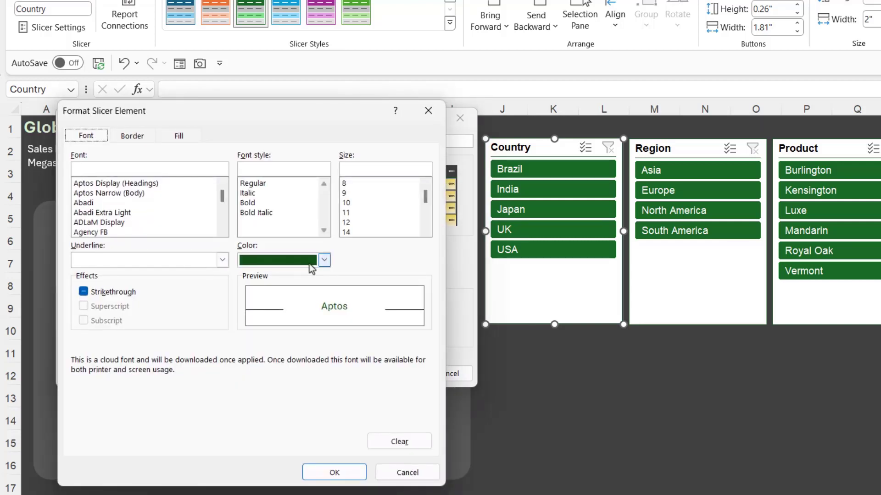
{"action": "left_click", "coordinate": [324, 260]}
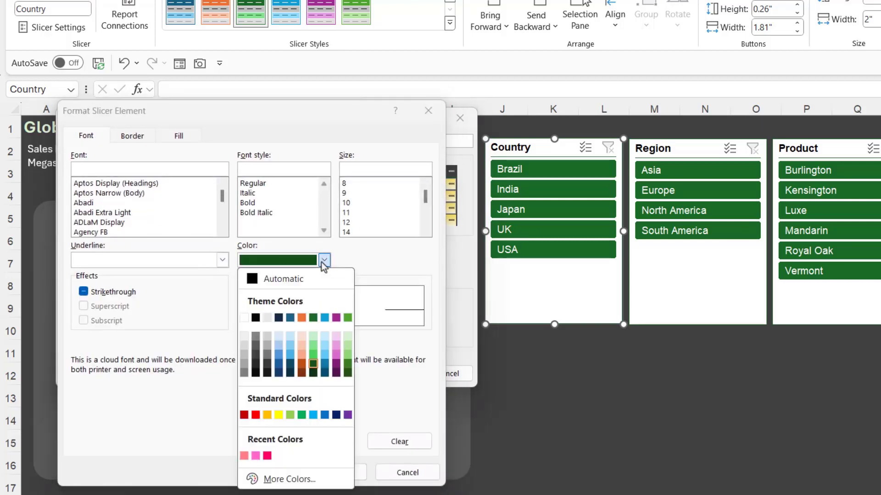
{"action": "left_click", "coordinate": [348, 363]}
{"action": "left_click", "coordinate": [348, 473]}
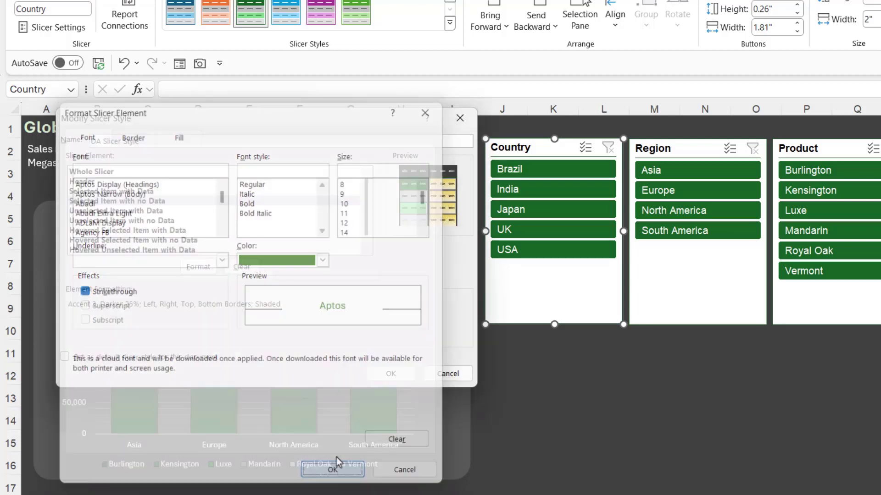
- Give the Unselected Item with Data element a dark gray fill and a white font
{"action": "left_click", "coordinate": [136, 211]}
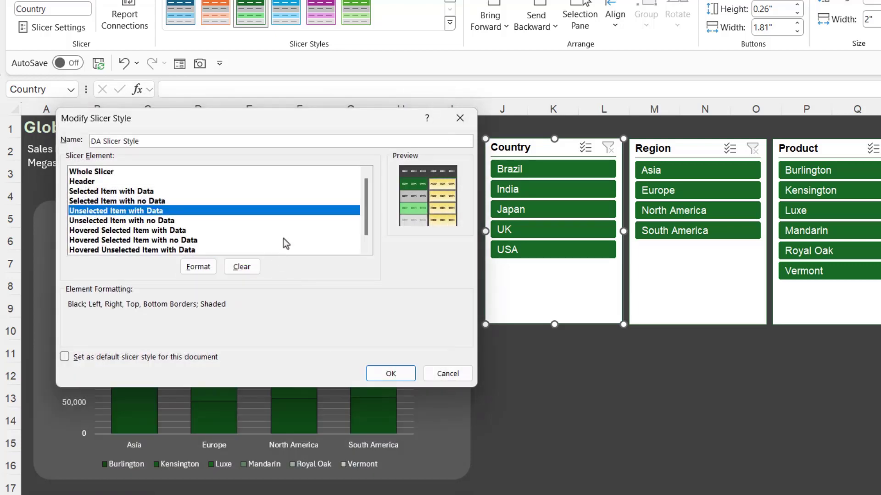
{"action": "left_click", "coordinate": [205, 267]}
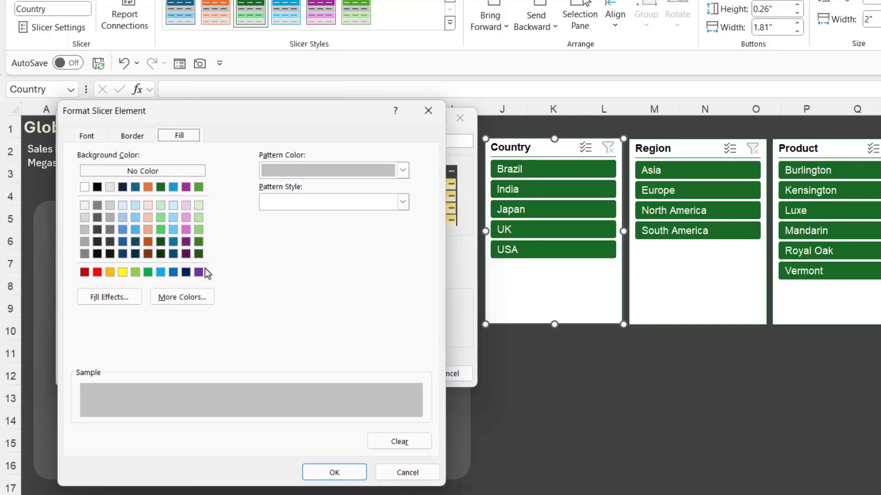
{"action": "left_click", "coordinate": [98, 229]}
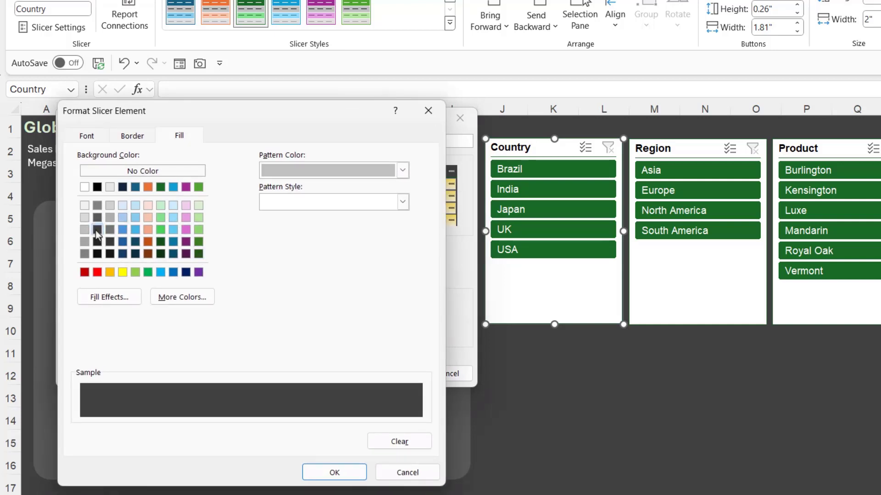
{"action": "left_click", "coordinate": [90, 137]}
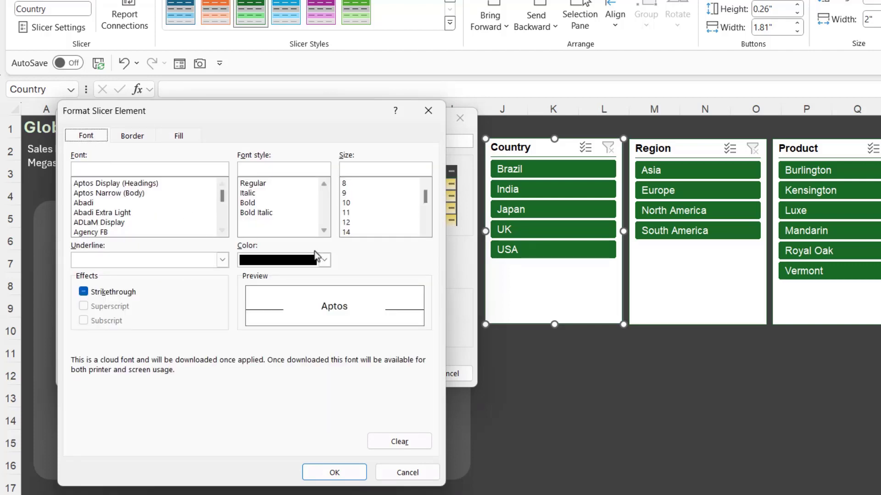
{"action": "left_click", "coordinate": [324, 260]}
{"action": "left_click", "coordinate": [244, 318]}
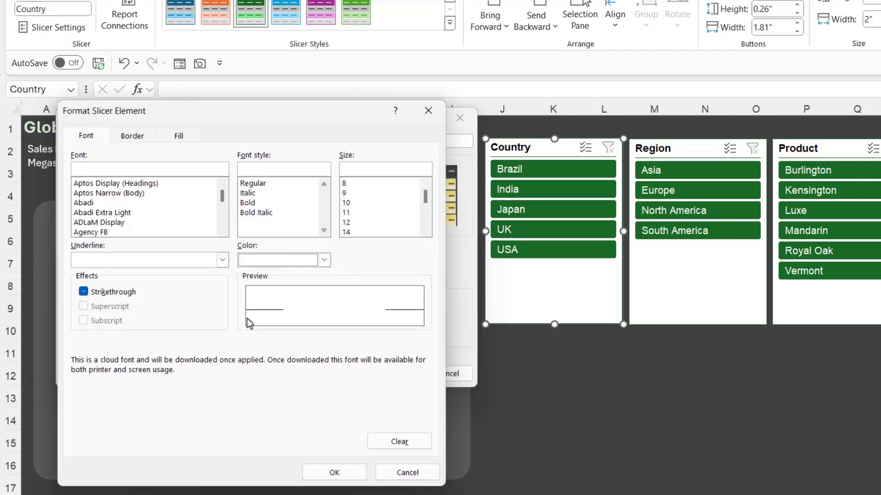
{"action": "left_click", "coordinate": [348, 471]}
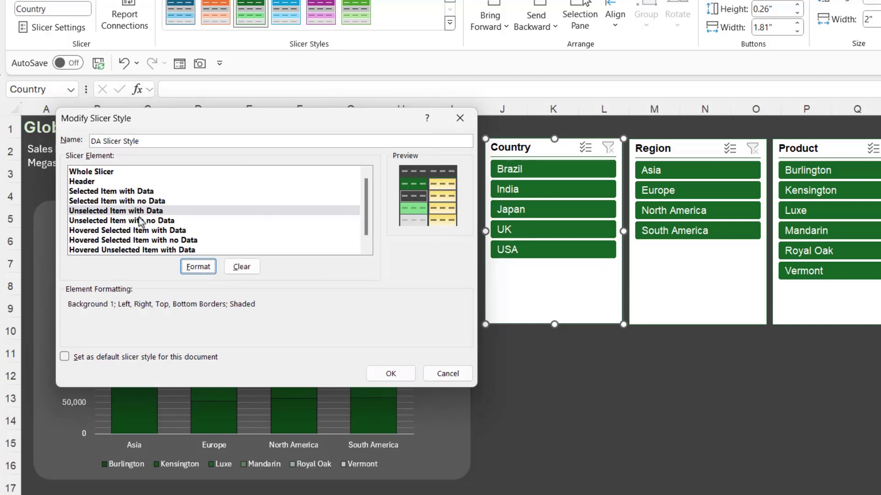
- Fill the Hovered Selected Item with Data element with light green
{"action": "left_click", "coordinate": [114, 230]}
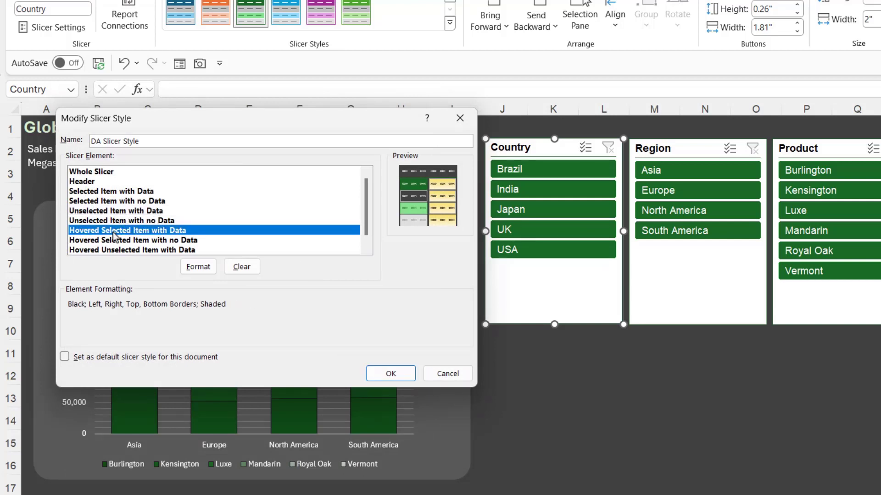
{"action": "left_click", "coordinate": [203, 270]}
{"action": "left_click", "coordinate": [179, 137]}
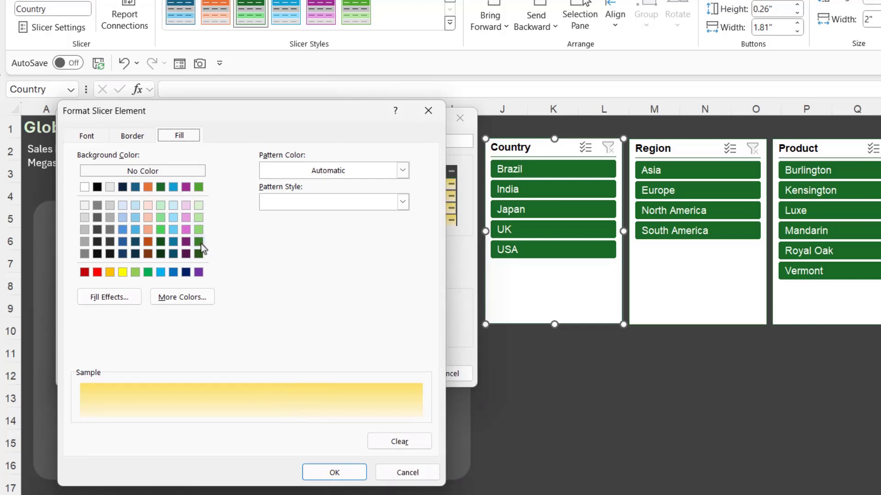
{"action": "left_click", "coordinate": [198, 231]}
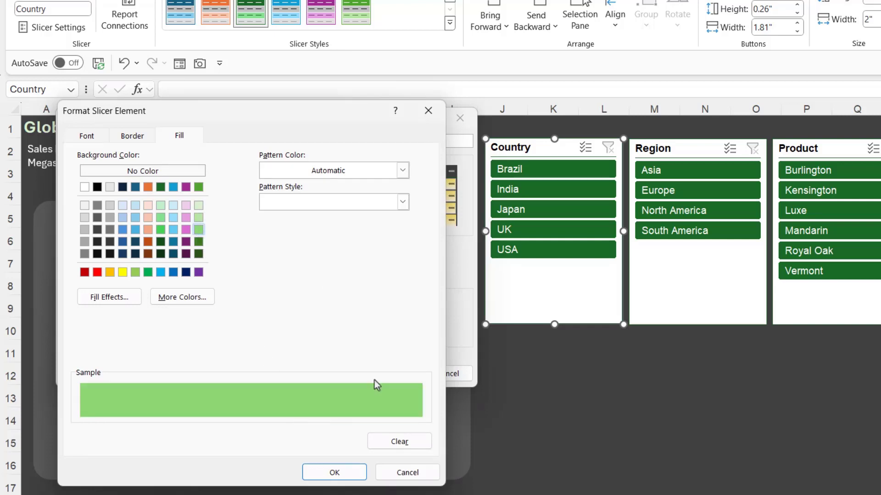
{"action": "left_click", "coordinate": [344, 475]}
- Save the DA Slicer Style changes and apply that custom style to the Country slicer
{"action": "left_click", "coordinate": [175, 240]}
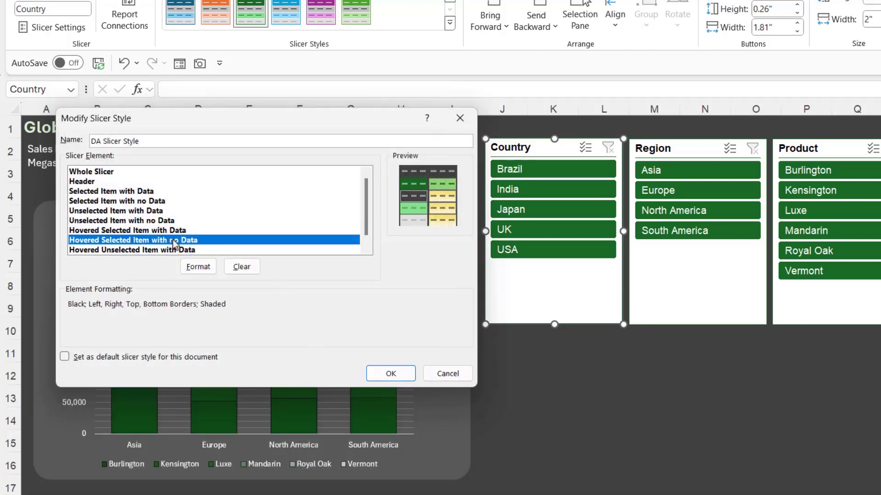
{"action": "scroll", "coordinate": [367, 199], "scroll_direction": "down", "scroll_amount": 1}
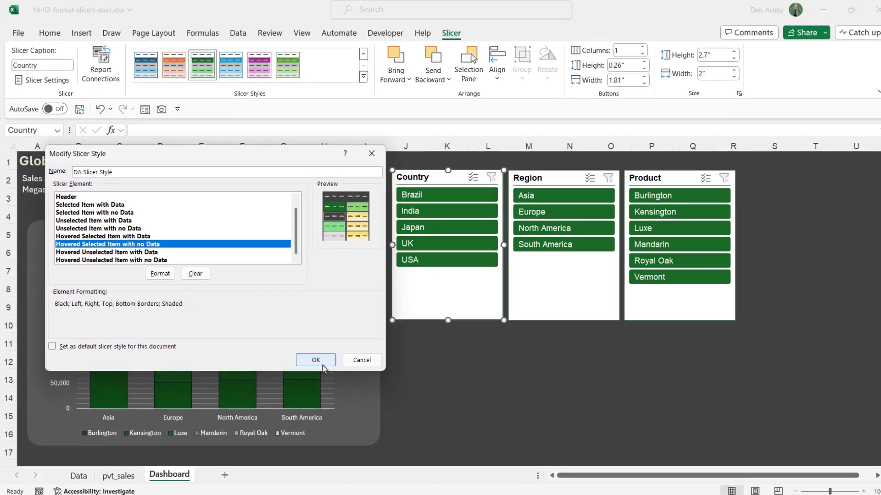
{"action": "left_click", "coordinate": [373, 370]}
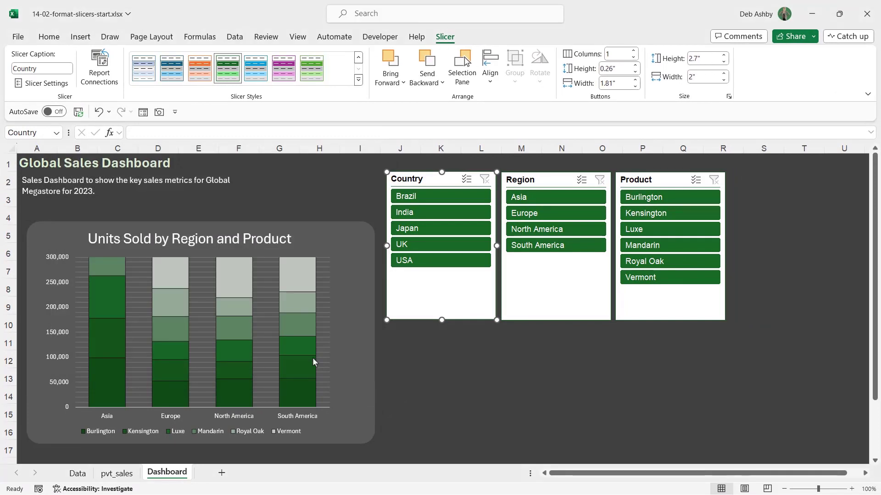
{"action": "left_click", "coordinate": [358, 81]}
{"action": "left_click", "coordinate": [142, 84]}
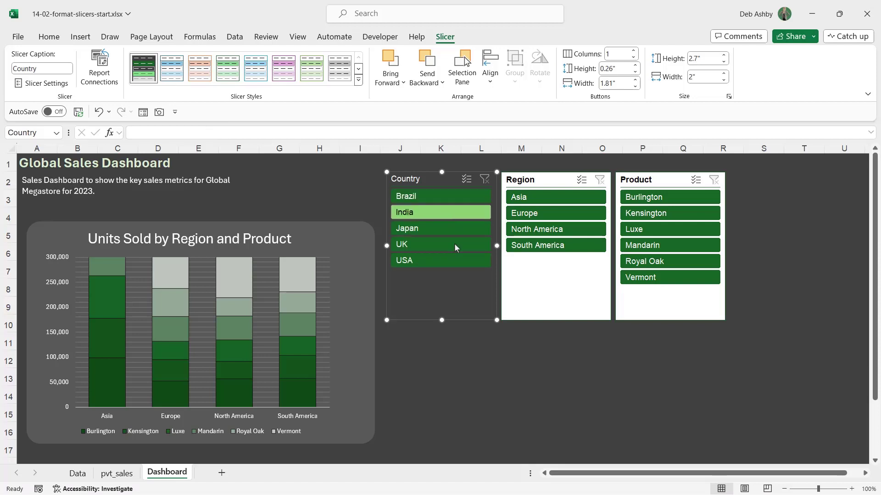
{"action": "left_click", "coordinate": [521, 377]}
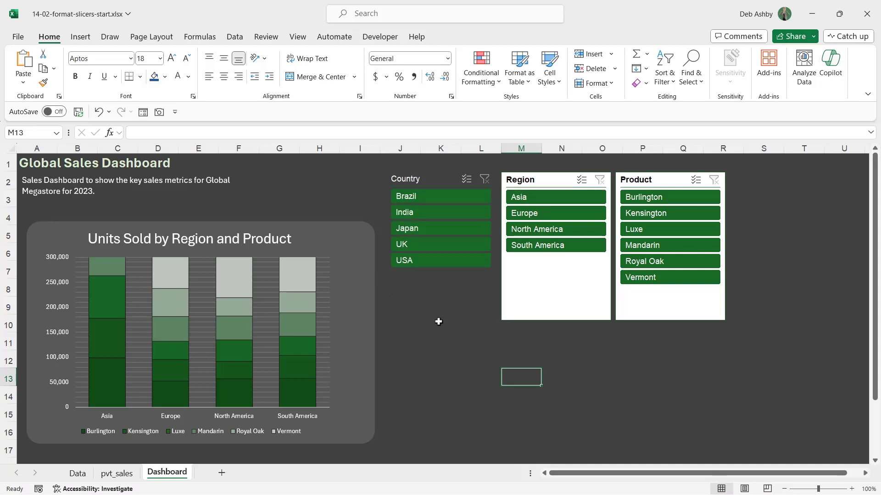
- Change the fill of DA Slicer Style's Selected Item with Data element to the lightest green of the last theme color column
{"action": "left_click", "coordinate": [435, 174]}
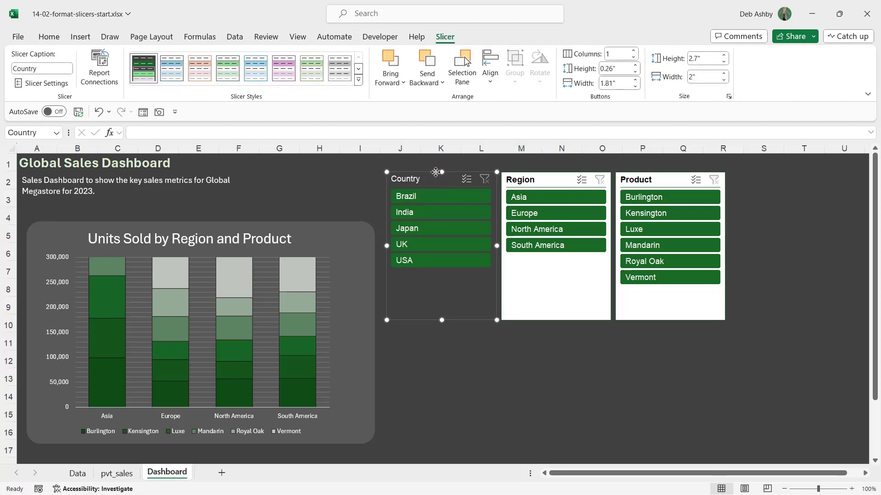
{"action": "right_click", "coordinate": [141, 71]}
{"action": "left_click", "coordinate": [174, 76]}
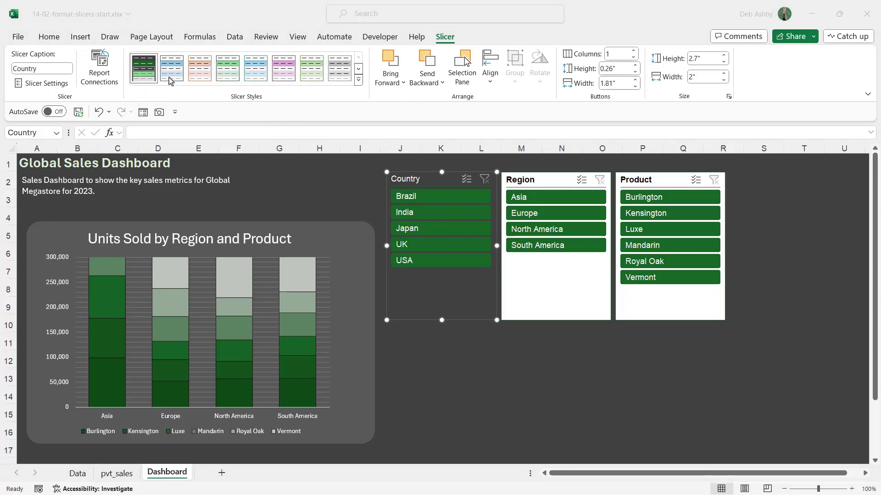
{"action": "left_click", "coordinate": [115, 215]}
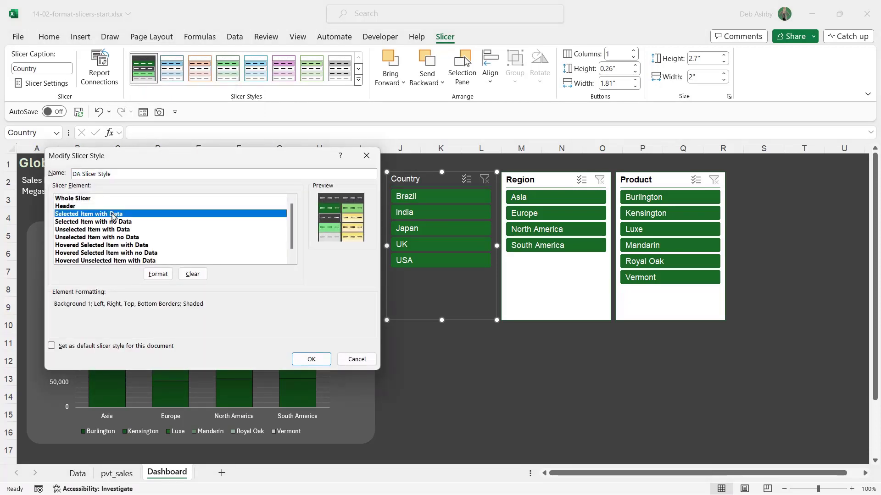
{"action": "left_click", "coordinate": [159, 274]}
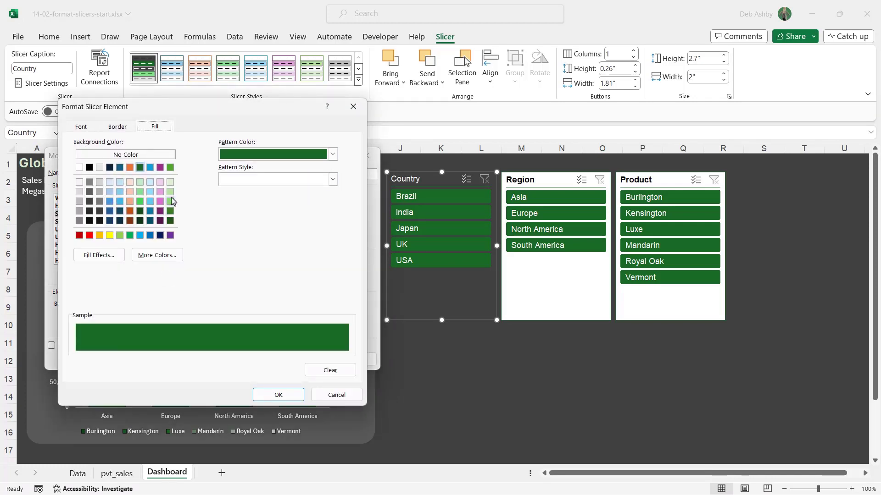
{"action": "left_click", "coordinate": [171, 182]}
{"action": "left_click_drag", "start_coordinate": [97, 107], "coordinate": [80, 142]}
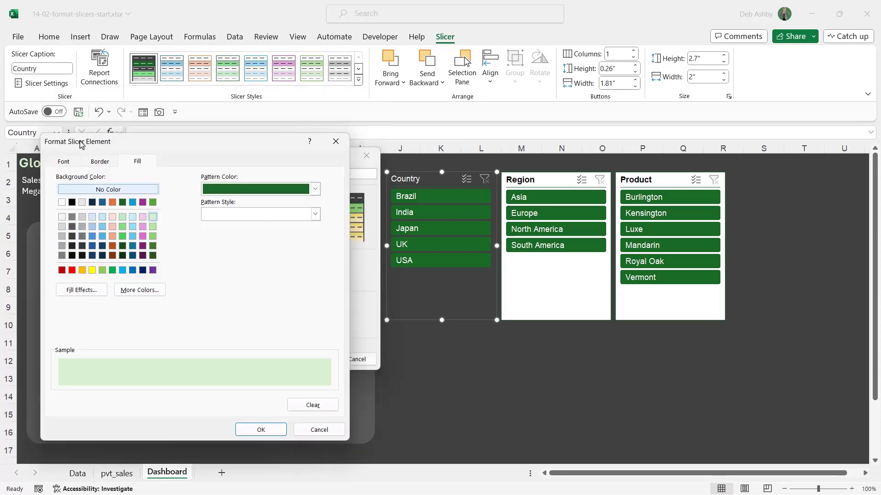
- Set the Selected Item with Data font to the darkest gray in the black theme color column and save the style
{"action": "left_click", "coordinate": [68, 163]}
{"action": "left_click", "coordinate": [253, 260]}
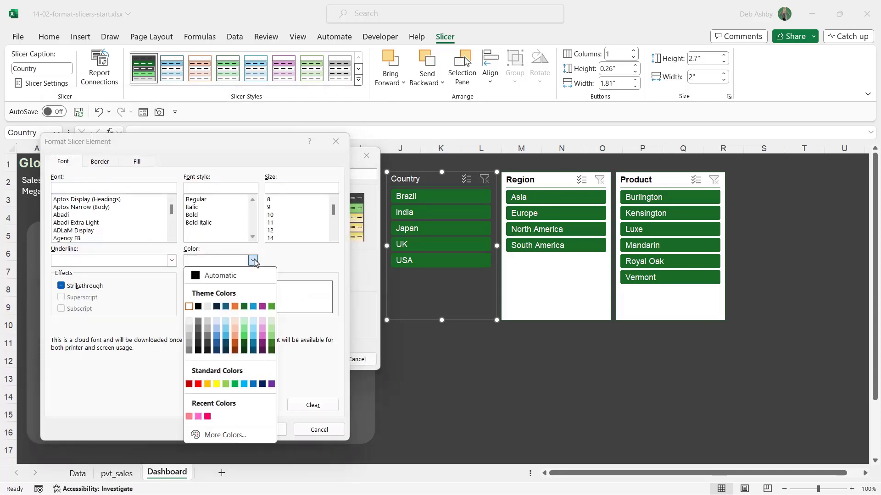
{"action": "left_click", "coordinate": [198, 350]}
{"action": "left_click", "coordinate": [261, 430]}
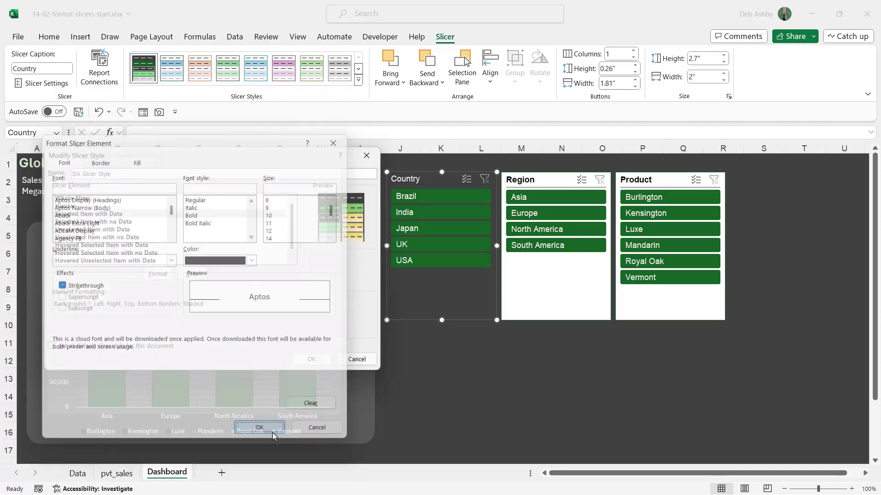
{"action": "left_click", "coordinate": [309, 360]}
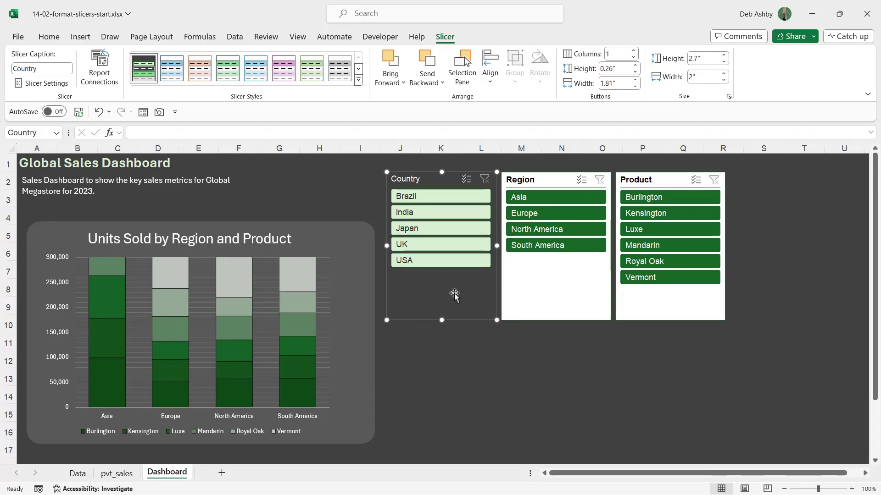
- Apply the custom DA Slicer Style to the Region and Product slicers
{"action": "left_click", "coordinate": [555, 288]}
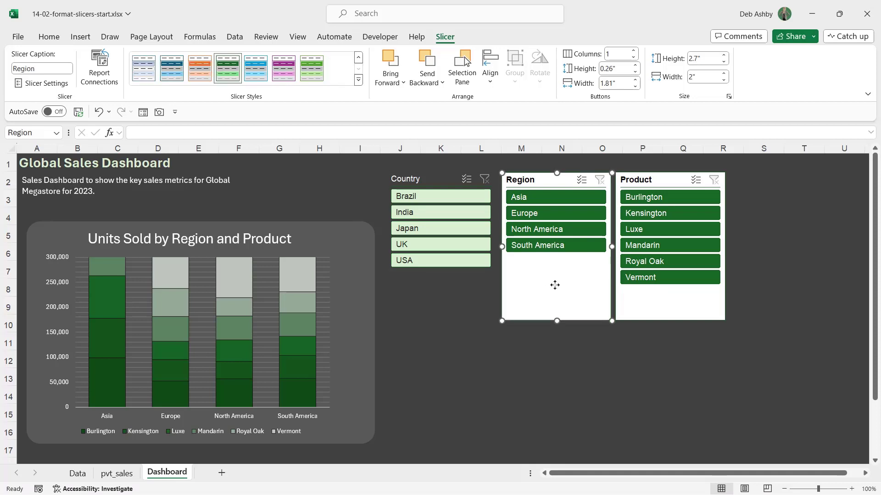
{"action": "left_click", "coordinate": [360, 81]}
{"action": "left_click", "coordinate": [144, 85]}
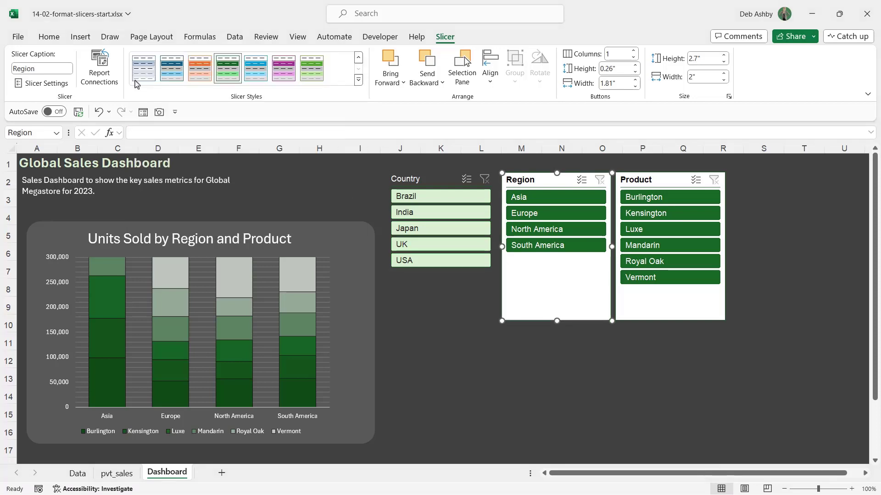
{"action": "left_click", "coordinate": [651, 307]}
{"action": "left_click", "coordinate": [359, 80]}
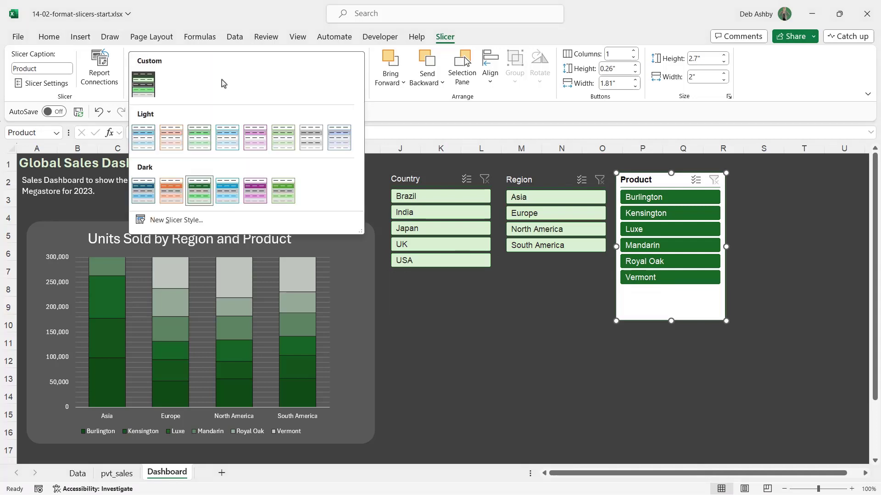
{"action": "left_click", "coordinate": [145, 85]}
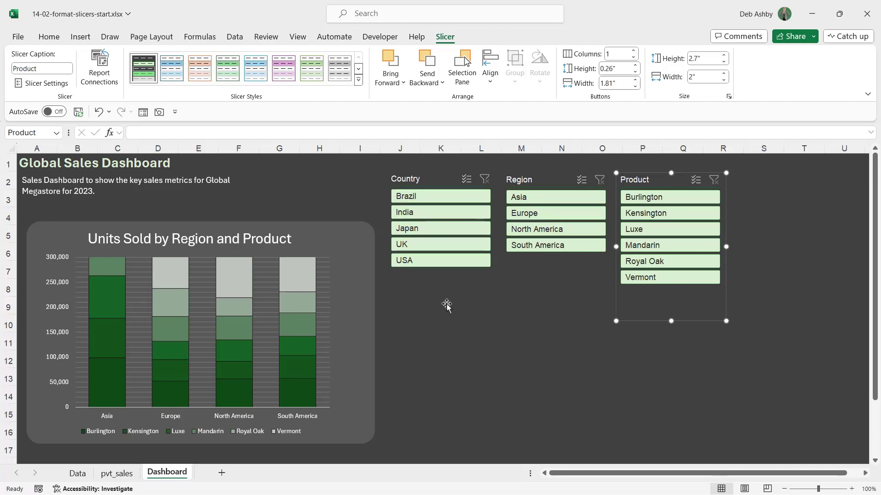
- Set the Country slicer to display its buttons in 5 columns
{"action": "left_click", "coordinate": [440, 179]}
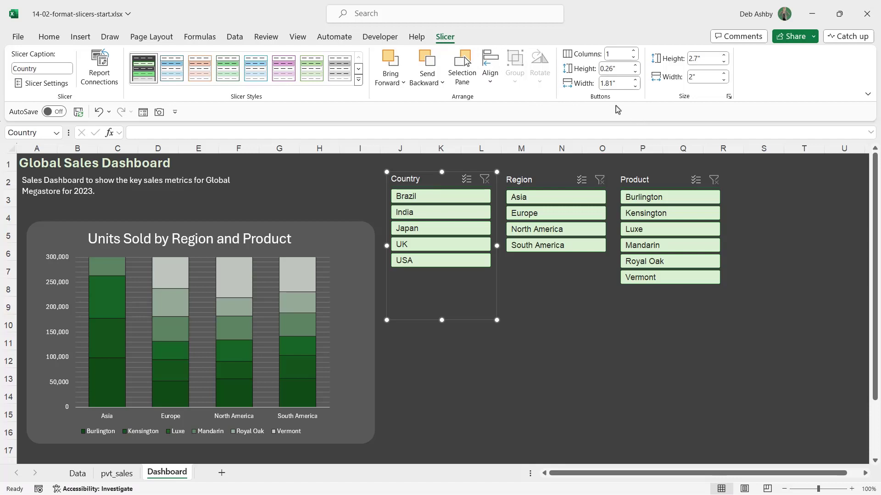
{"action": "left_click", "coordinate": [635, 52]}
{"action": "left_click", "coordinate": [635, 52]}
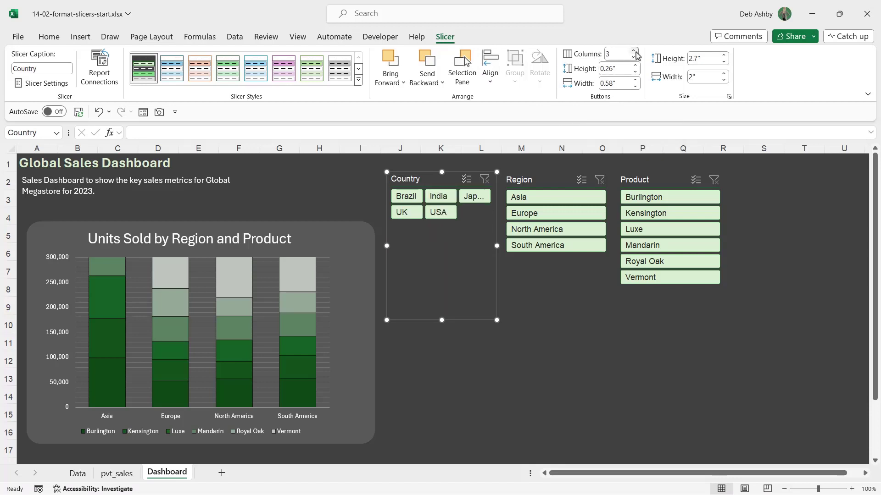
{"action": "left_click", "coordinate": [636, 52]}
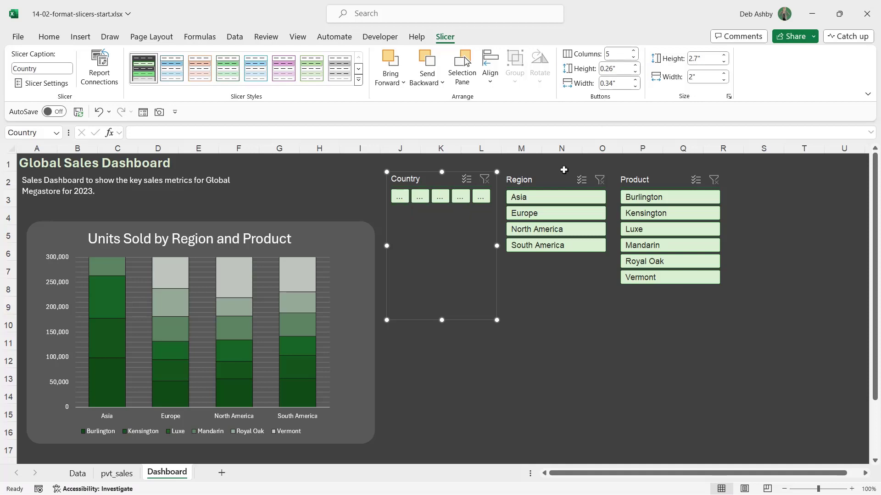
- Resize the Country slicer to about 3.58" wide and move it below the other slicers
{"action": "left_click_drag", "start_coordinate": [497, 246], "coordinate": [728, 245]}
{"action": "left_click_drag", "start_coordinate": [462, 177], "coordinate": [468, 336]}
{"action": "left_click_drag", "start_coordinate": [701, 413], "coordinate": [603, 408]}
{"action": "mouse_move", "coordinate": [535, 345]}
{"action": "left_mouse_down"}
{"action": "mouse_move", "coordinate": [525, 265]}
{"action": "mouse_move", "coordinate": [531, 348]}
{"action": "left_mouse_up"}
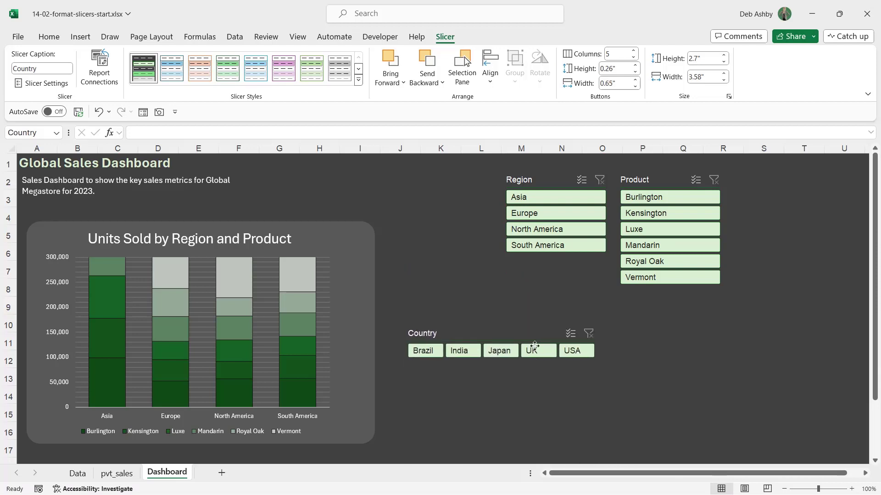
- Move the Region slicer aside to columns S–U and place the Country slicer, shortened to about 0.68" high, beside the dashboard title
{"action": "left_click_drag", "start_coordinate": [544, 180], "coordinate": [794, 192]}
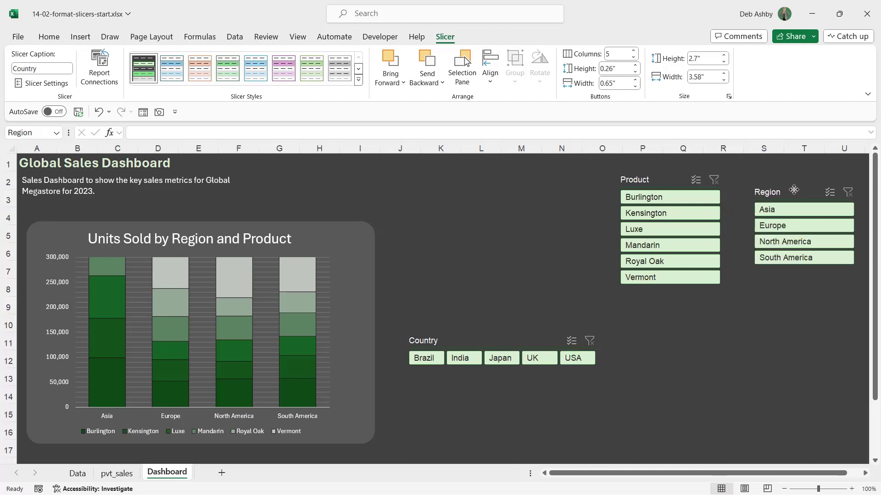
{"action": "left_click_drag", "start_coordinate": [522, 338], "coordinate": [521, 209]}
{"action": "left_click_drag", "start_coordinate": [503, 353], "coordinate": [502, 242]}
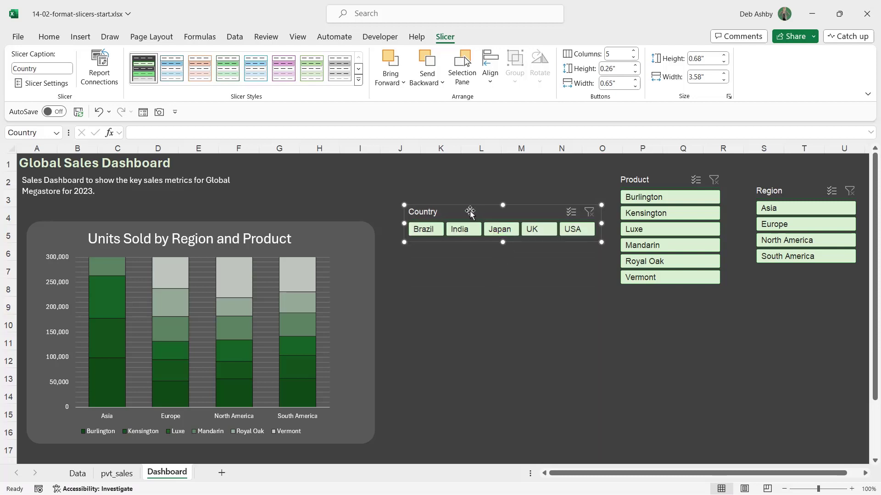
{"action": "left_click_drag", "start_coordinate": [467, 210], "coordinate": [319, 164]}
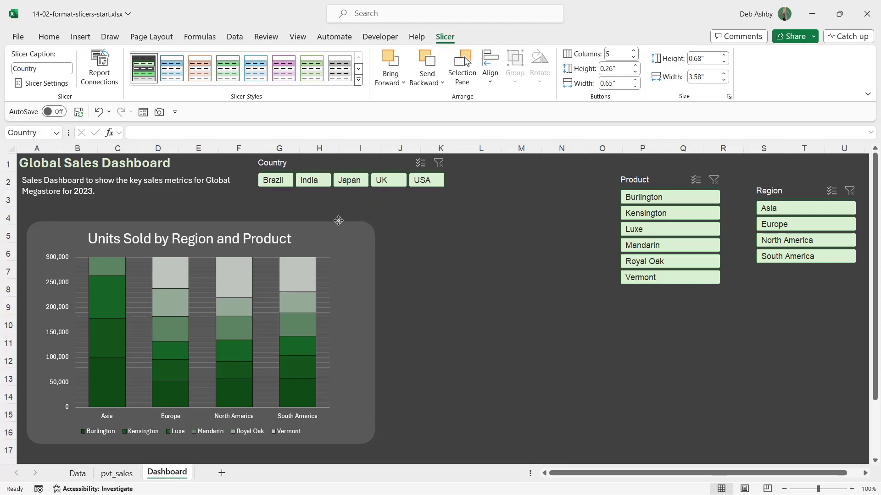
- Move the Units Sold chart and its rounded background shape down together so they start at about row 7
{"action": "left_click", "coordinate": [356, 224]}
{"action": "left_click", "coordinate": [318, 245], "text": "ctrl"}
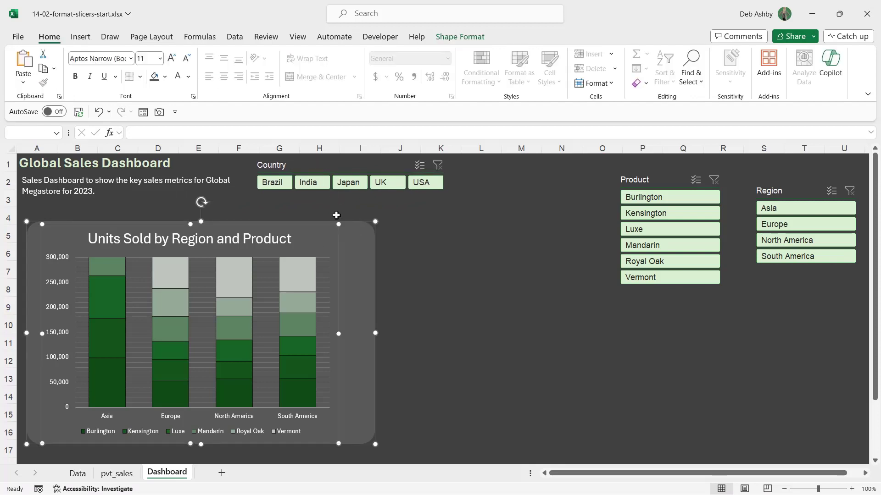
{"action": "key", "text": "Down"}
{"action": "key", "text": "Down"}
{"action": "key", "text": "Down"}
{"action": "key", "text": "Down"}
{"action": "key", "text": "Down"}
{"action": "key", "text": "Down"}
{"action": "key", "text": "Down"}
{"action": "key", "text": "Down"}
{"action": "key", "text": "Down"}
{"action": "key", "text": "Down"}
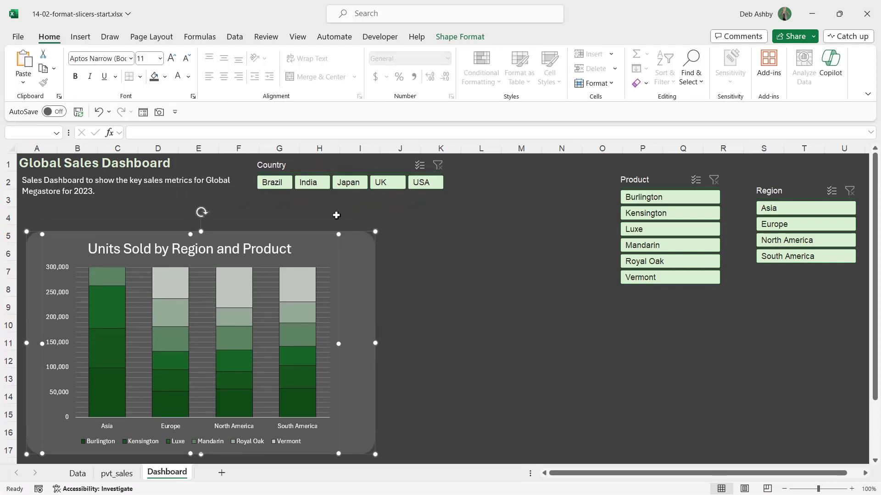
{"action": "key", "text": "Down"}
{"action": "key", "text": "Down"}
{"action": "key", "text": "Down"}
{"action": "key", "text": "Down"}
{"action": "key", "text": "Down"}
{"action": "key", "text": "Down"}
{"action": "key", "text": "Down"}
{"action": "key", "text": "Down"}
{"action": "key", "text": "Down"}
{"action": "key", "text": "Down"}
{"action": "key", "text": "Down"}
{"action": "key", "text": "Down"}
{"action": "key", "text": "Down"}
{"action": "key", "text": "Down"}
{"action": "key", "text": "Down"}
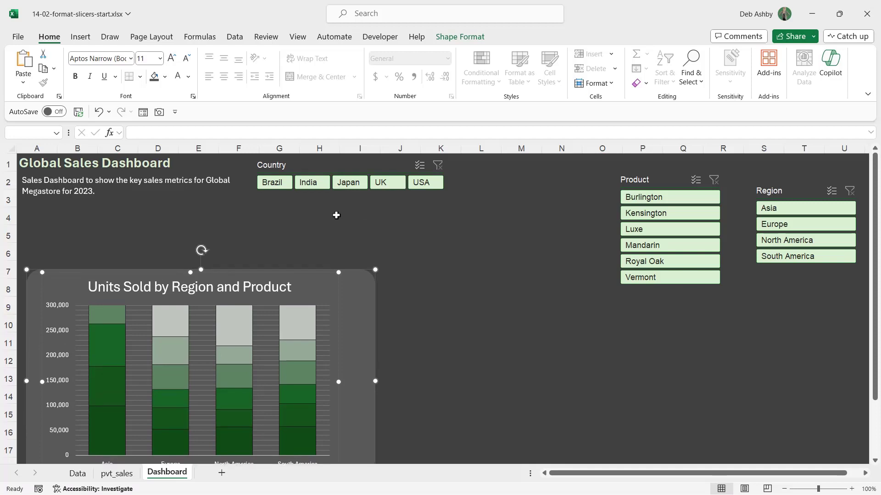
- Place the Country slicer between the dashboard subtitle and the chart, aligned with the chart background's left edge
{"action": "left_click", "coordinate": [373, 161]}
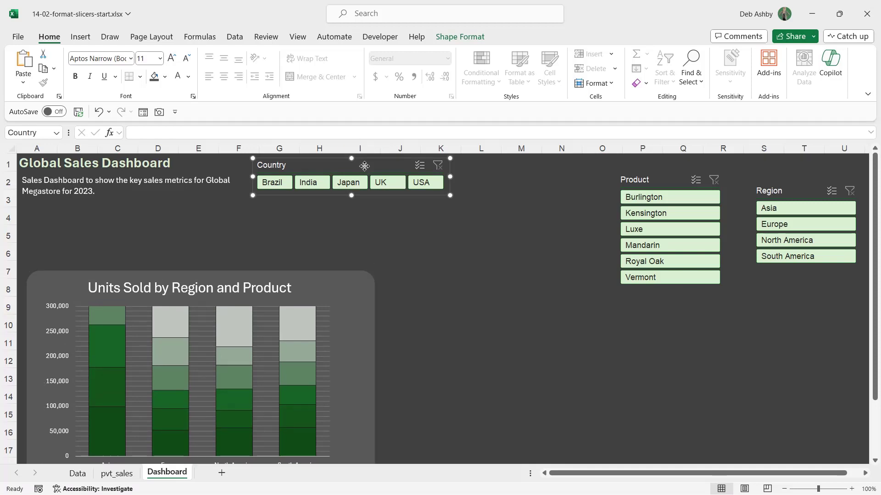
{"action": "left_click_drag", "start_coordinate": [373, 160], "coordinate": [146, 213]}
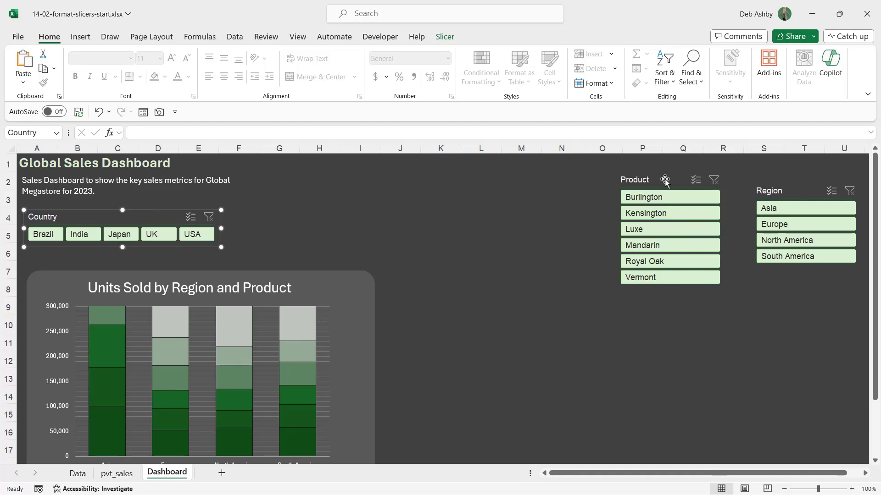
- Move the Product slicer to about columns K–M and set it to display 6 columns of buttons
{"action": "left_click_drag", "start_coordinate": [665, 179], "coordinate": [485, 196]}
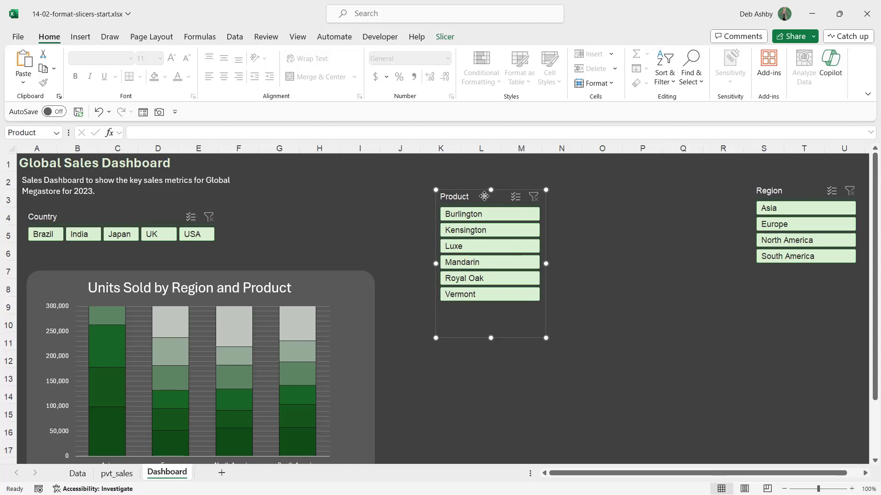
{"action": "left_click", "coordinate": [444, 37]}
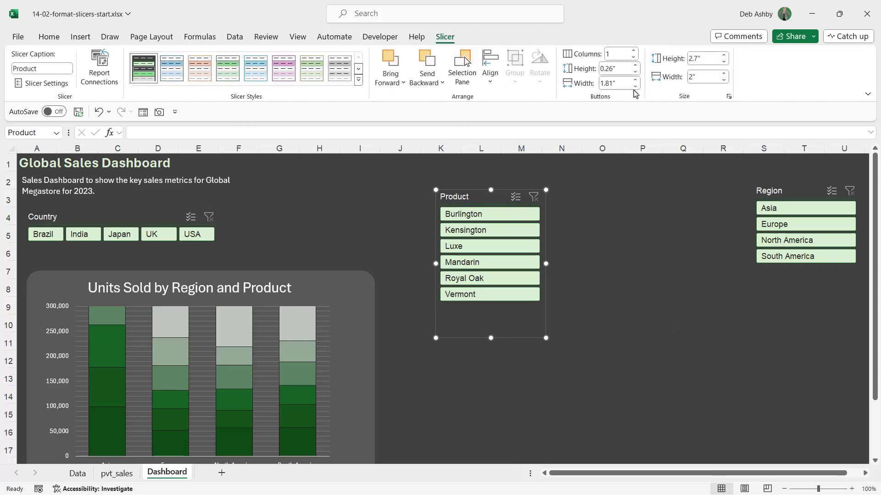
{"action": "left_click", "coordinate": [633, 52]}
{"action": "left_click", "coordinate": [634, 52]}
{"action": "left_click", "coordinate": [634, 51]}
{"action": "left_click", "coordinate": [634, 51]}
{"action": "left_click", "coordinate": [633, 52]}
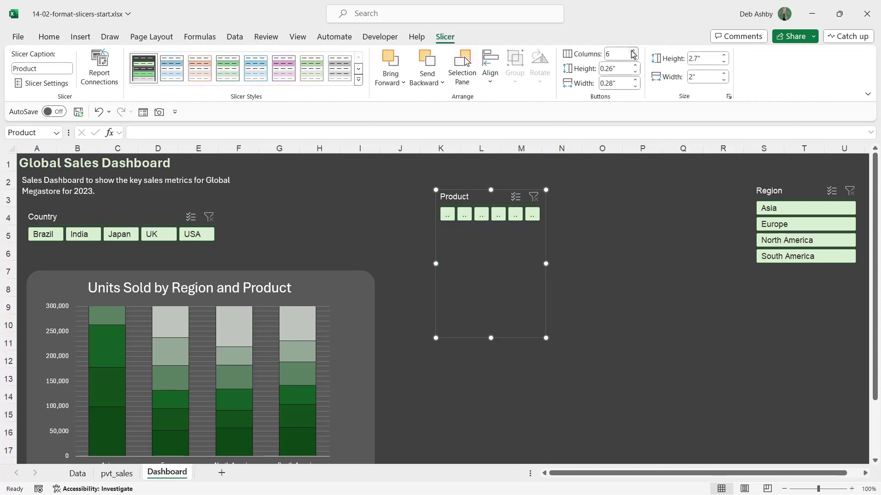
- Resize the Product slicer to about 5.94" wide and 0.77" high and place it beside the Country slicer above the chart
{"action": "left_click_drag", "start_coordinate": [546, 264], "coordinate": [762, 267]}
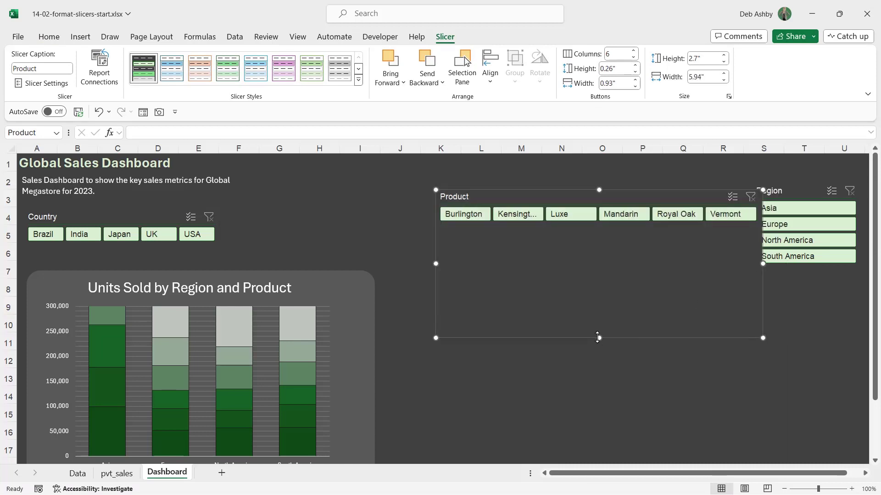
{"action": "left_click_drag", "start_coordinate": [597, 338], "coordinate": [597, 233]}
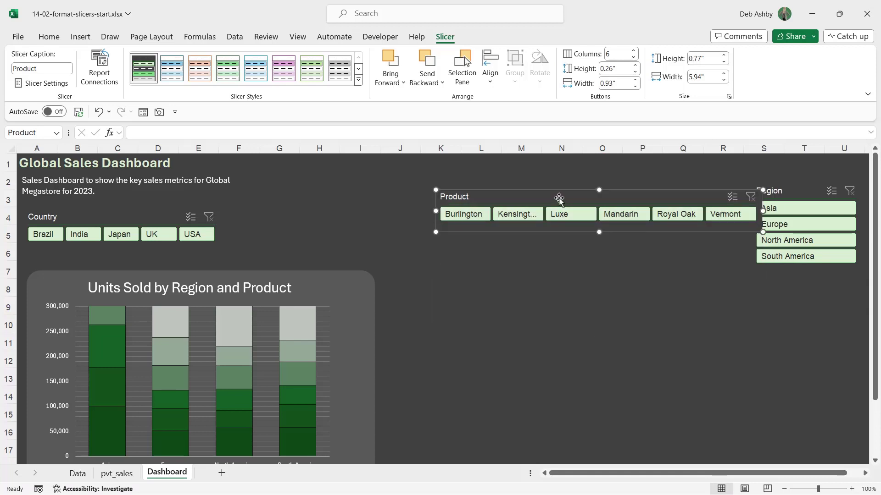
{"action": "left_click_drag", "start_coordinate": [559, 198], "coordinate": [356, 219]}
- Set the Region slicer to display 4 columns of buttons and move it beside the Product slicer, around columns O–Q
{"action": "left_click", "coordinate": [797, 193]}
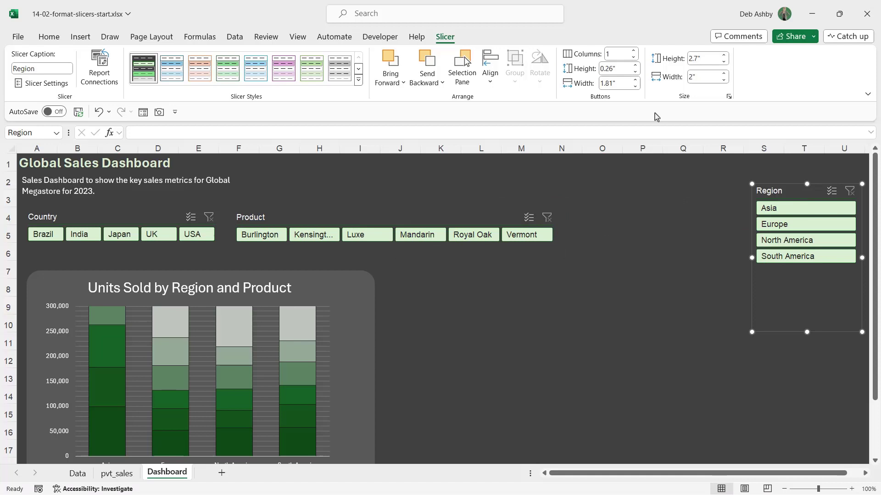
{"action": "left_click", "coordinate": [633, 52]}
{"action": "left_click", "coordinate": [634, 51]}
{"action": "left_click", "coordinate": [633, 52]}
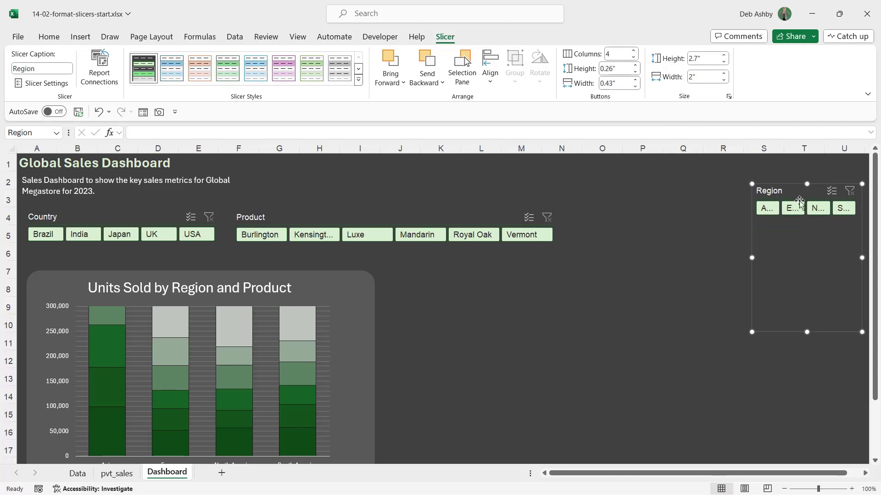
{"action": "left_click_drag", "start_coordinate": [799, 200], "coordinate": [628, 229]}
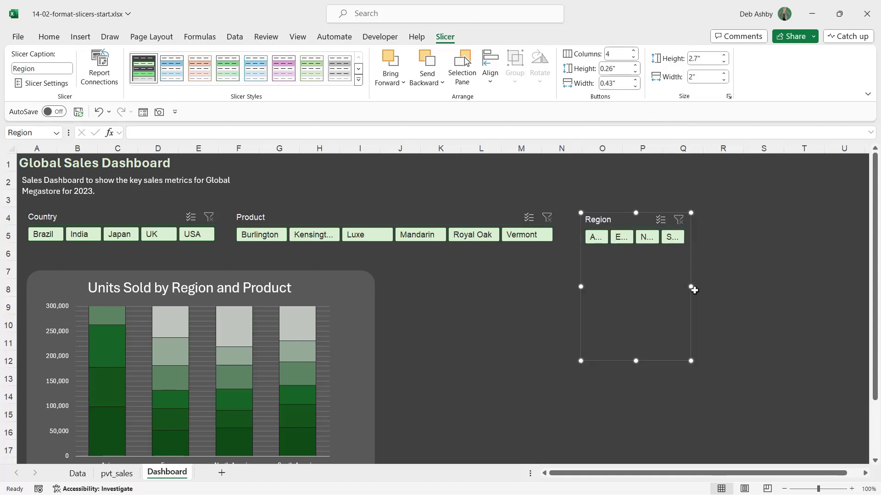
- Resize the Region slicer to about 4.89" wide and 0.75" high and line it up in the row with the Product slicer
{"action": "left_click_drag", "start_coordinate": [690, 288], "coordinate": [850, 288]}
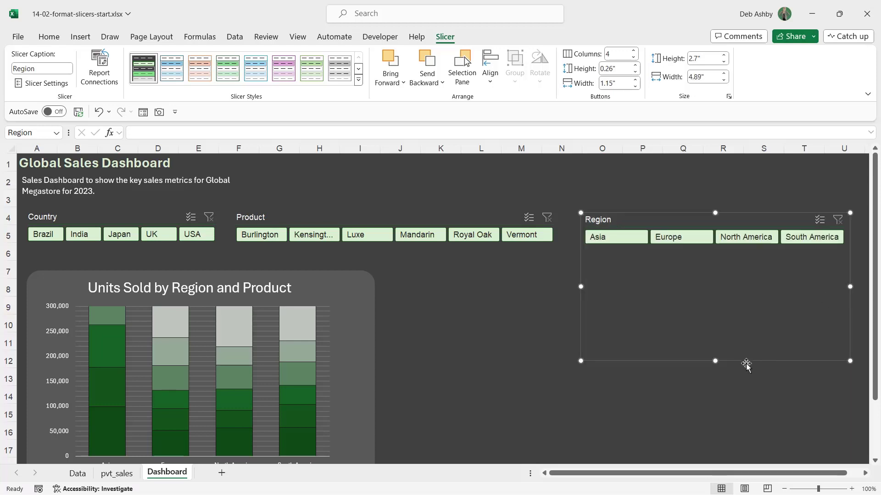
{"action": "left_click_drag", "start_coordinate": [714, 361], "coordinate": [712, 254]}
{"action": "left_click_drag", "start_coordinate": [682, 220], "coordinate": [679, 217]}
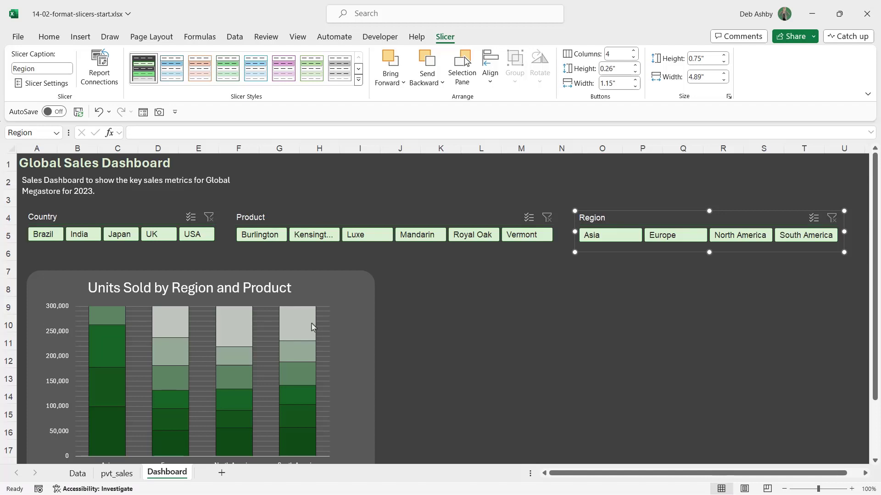
{"action": "key", "text": "Escape"}
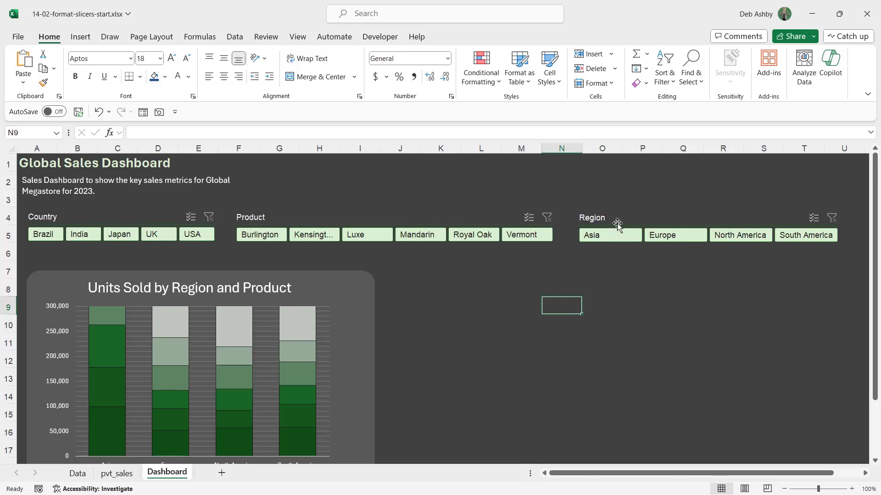
- Turn off the Country slicer's header, hide its items with no data, and shorten the slicer to about 0.46" high
{"action": "left_click", "coordinate": [161, 216]}
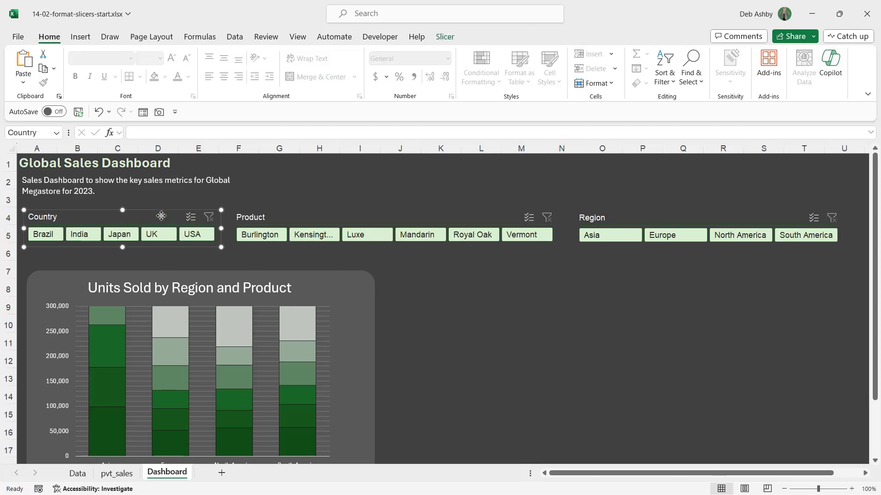
{"action": "left_click", "coordinate": [442, 39]}
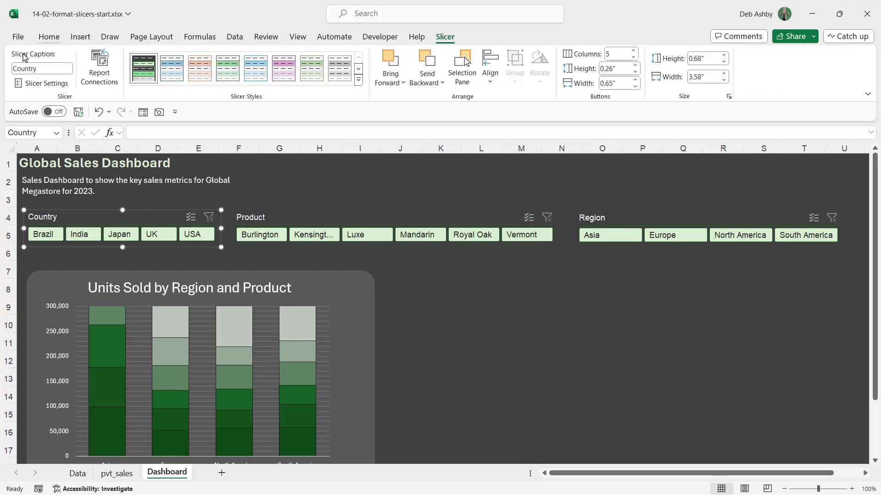
{"action": "left_click", "coordinate": [39, 84]}
{"action": "left_click_drag", "start_coordinate": [183, 197], "coordinate": [392, 187]}
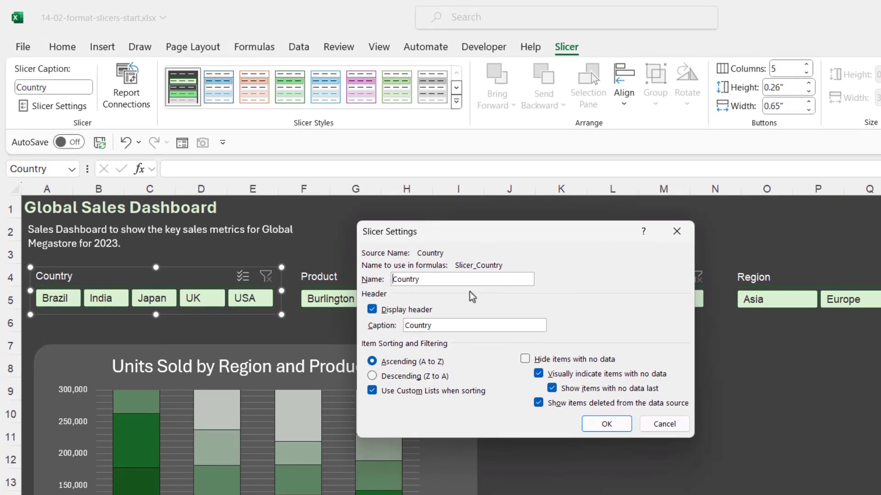
{"action": "left_click", "coordinate": [372, 310]}
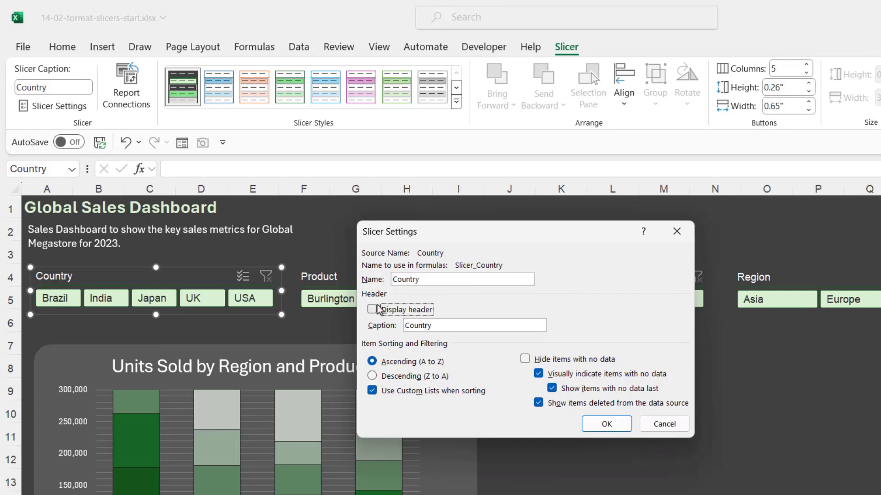
{"action": "left_click", "coordinate": [527, 361]}
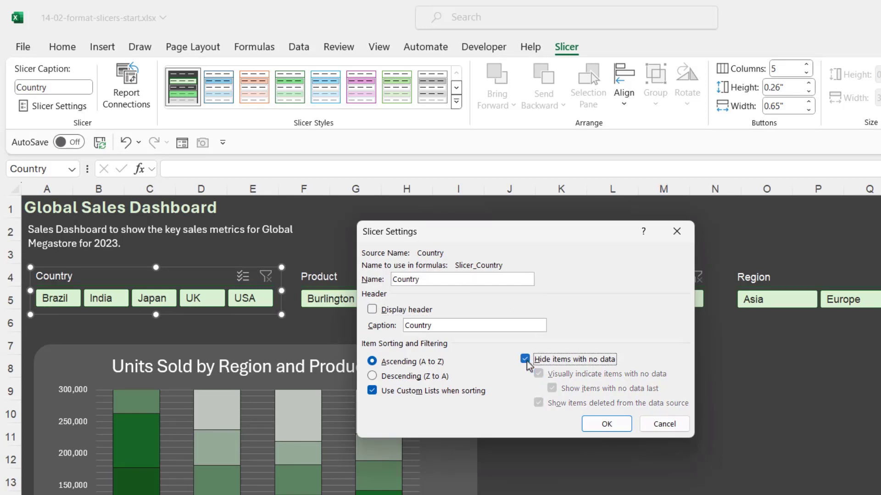
{"action": "left_click", "coordinate": [598, 431]}
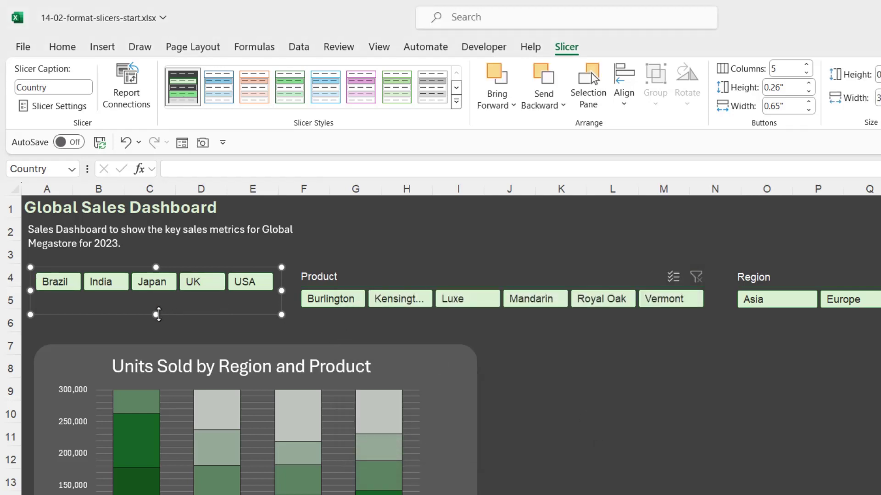
{"action": "left_click_drag", "start_coordinate": [156, 314], "coordinate": [156, 300]}
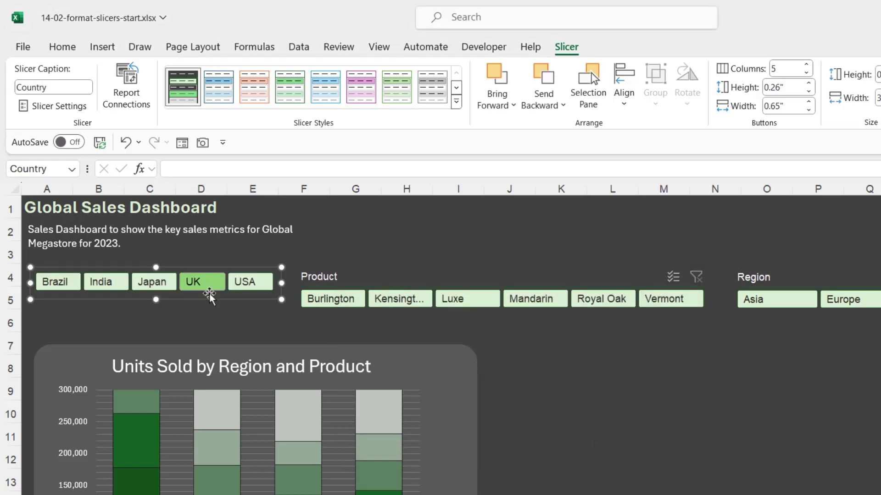
- Turn off the Product slicer's header, hide its items with no data, and shorten the slicer to about 0.51" high
{"action": "left_click", "coordinate": [353, 278]}
{"action": "left_click", "coordinate": [73, 106]}
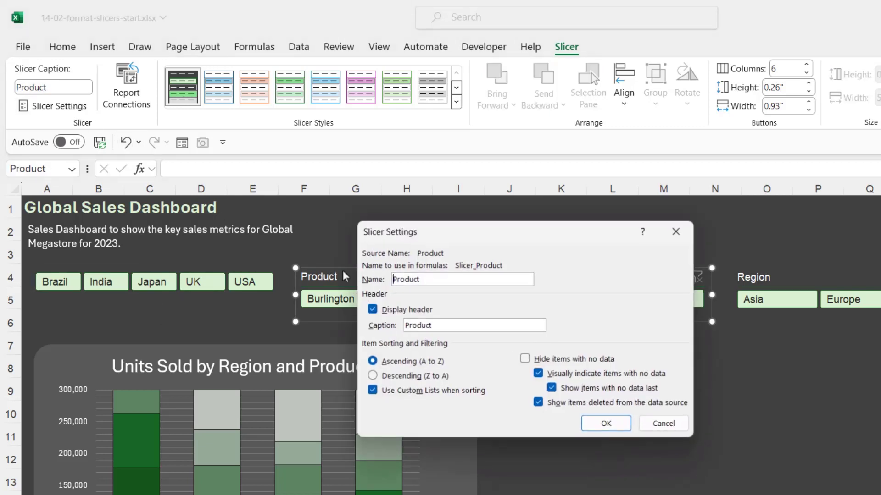
{"action": "left_click", "coordinate": [373, 310]}
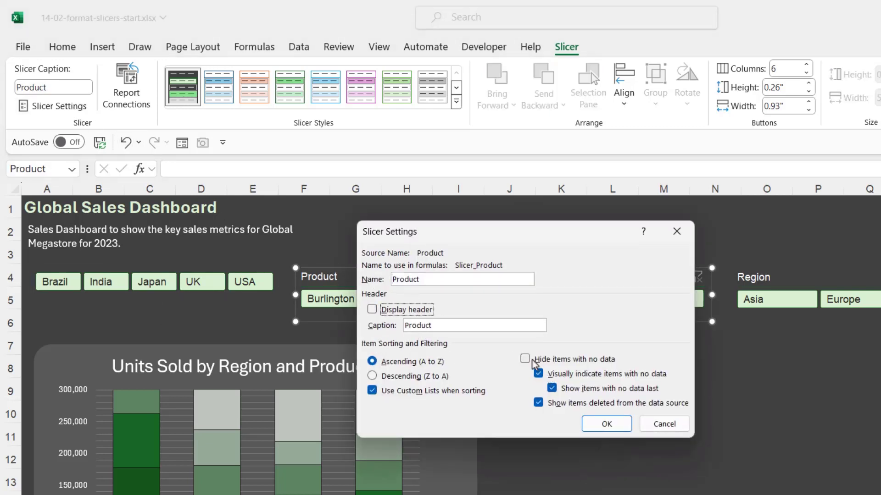
{"action": "left_click", "coordinate": [526, 359]}
{"action": "left_click", "coordinate": [607, 424]}
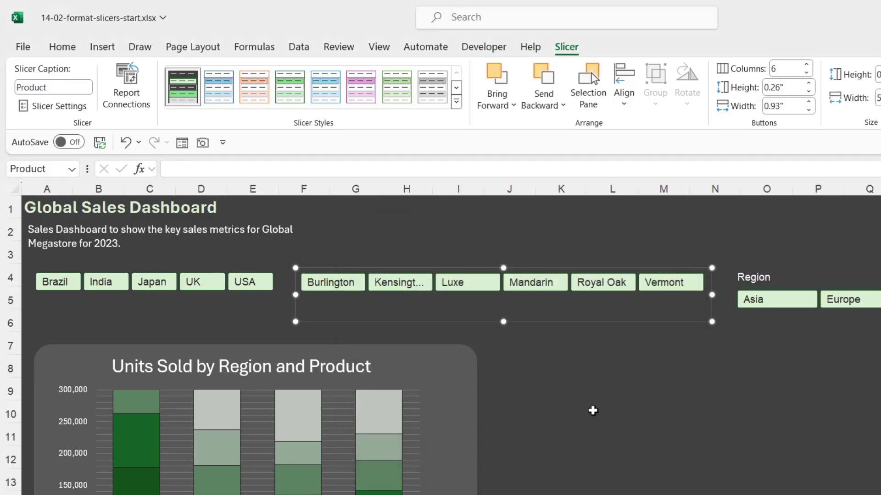
{"action": "left_click_drag", "start_coordinate": [503, 322], "coordinate": [503, 304]}
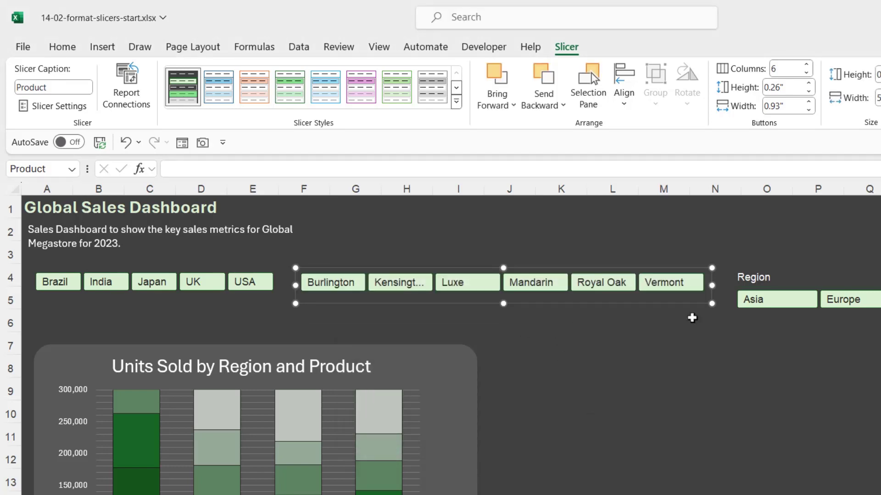
- Turn off the Region slicer's header and hide its items with no data
{"action": "left_click", "coordinate": [788, 283]}
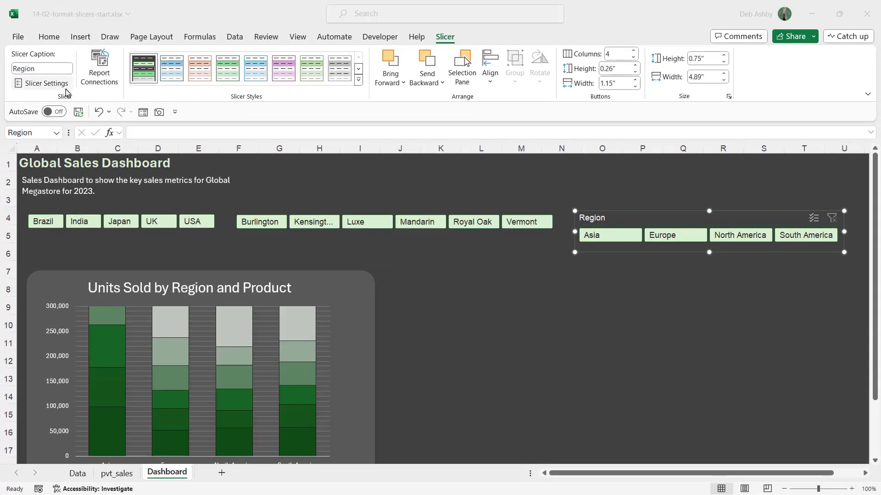
{"action": "left_click", "coordinate": [59, 106]}
{"action": "left_click", "coordinate": [293, 245]}
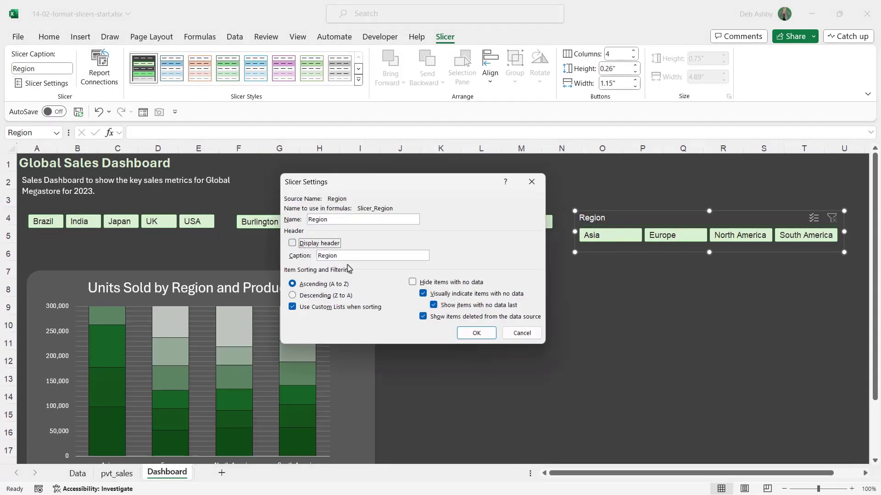
{"action": "left_click", "coordinate": [412, 282]}
{"action": "left_click", "coordinate": [477, 333]}
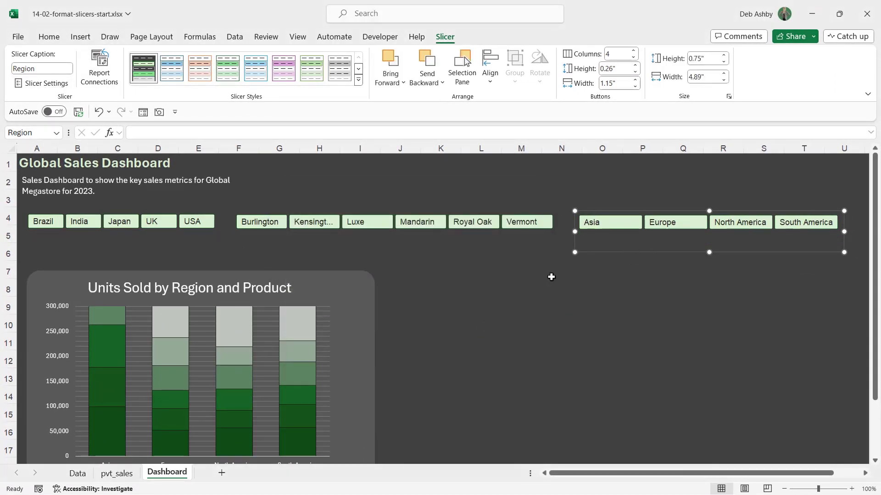
{"action": "key", "text": "Escape"}
- Move the Country, Product and Region slicers down so their buttons line up along row 5
{"action": "left_click", "coordinate": [208, 212]}
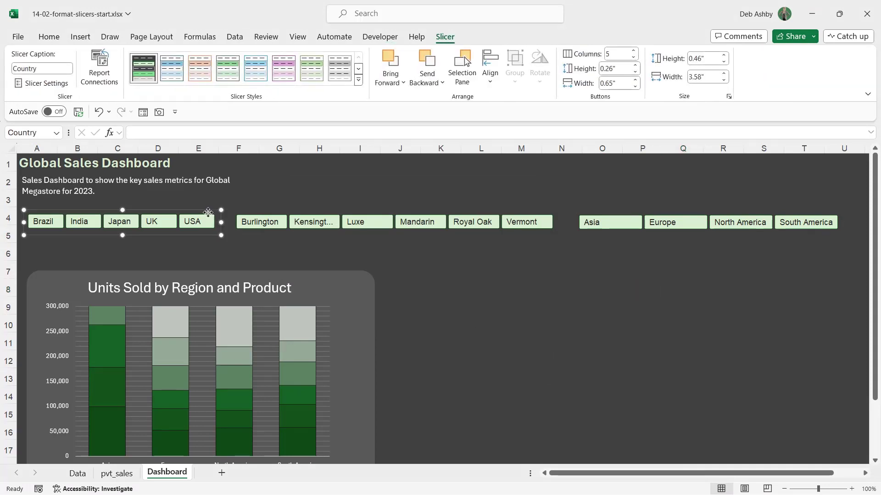
{"action": "left_click_drag", "start_coordinate": [208, 212], "coordinate": [208, 223]}
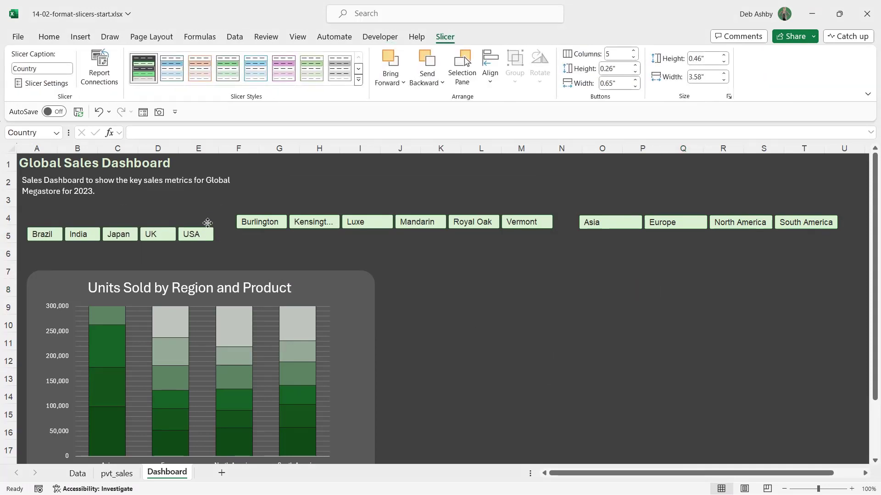
{"action": "left_click", "coordinate": [315, 211]}
{"action": "left_click_drag", "start_coordinate": [314, 211], "coordinate": [317, 223]}
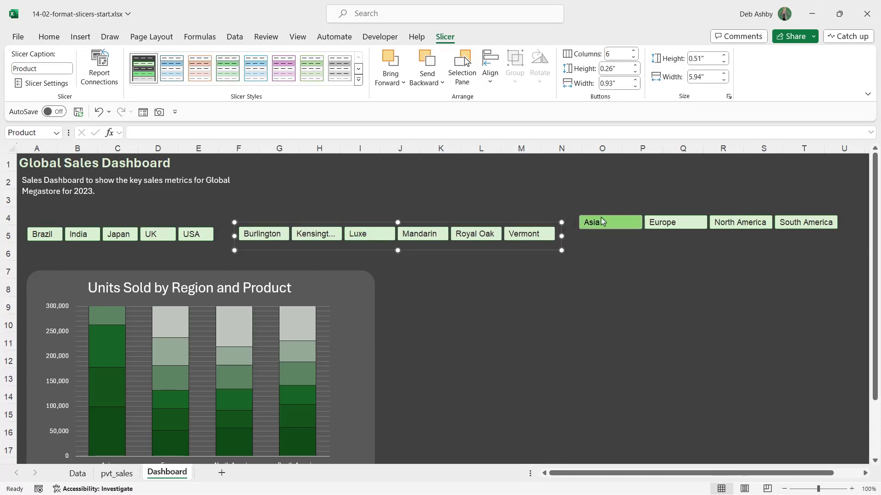
{"action": "left_click", "coordinate": [615, 214]}
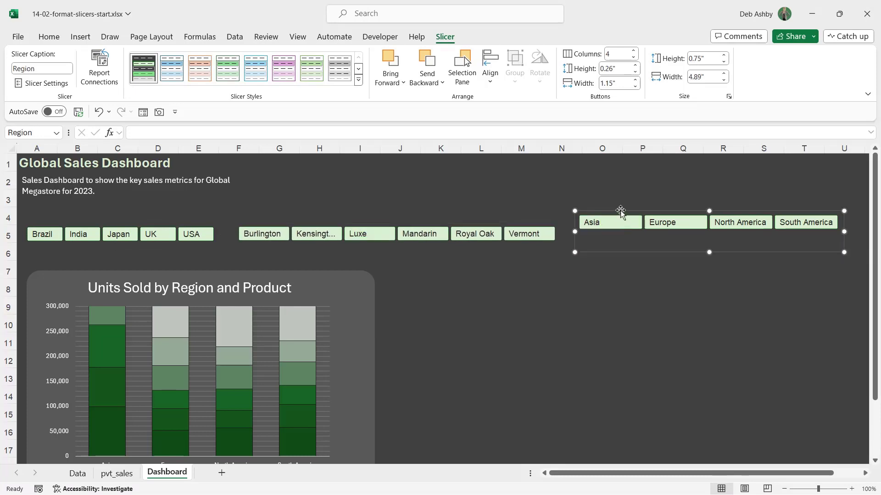
{"action": "left_click_drag", "start_coordinate": [620, 212], "coordinate": [615, 222]}
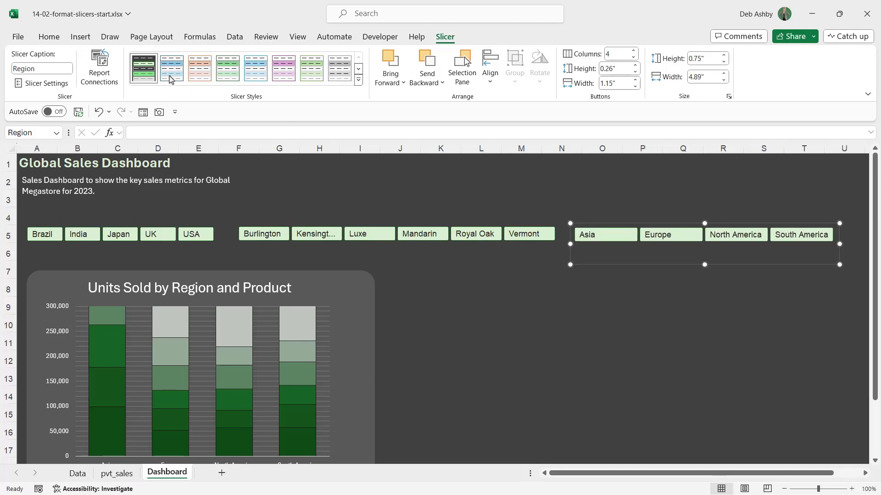
- Add a text box about 2.44" wide and 0.5" high around I2–L3 containing the text COUNTRY
{"action": "left_click", "coordinate": [81, 36]}
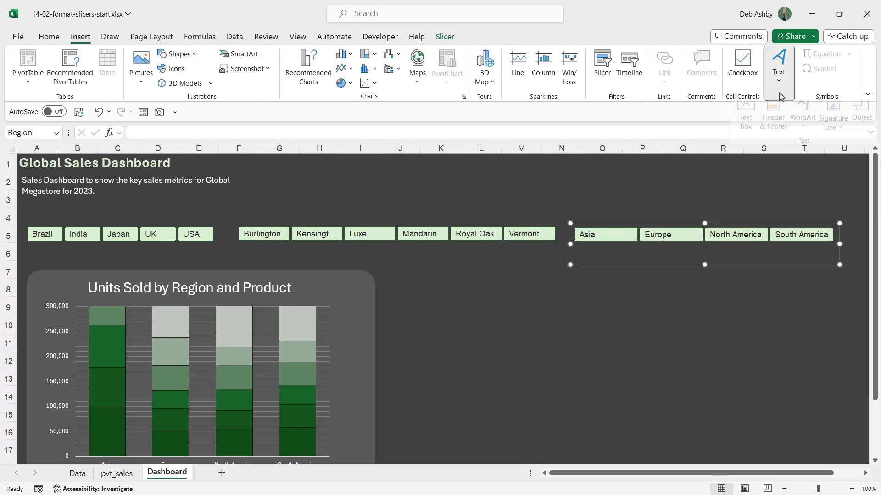
{"action": "left_click", "coordinate": [779, 64]}
{"action": "left_click", "coordinate": [745, 122]}
{"action": "left_click_drag", "start_coordinate": [361, 174], "coordinate": [494, 202]}
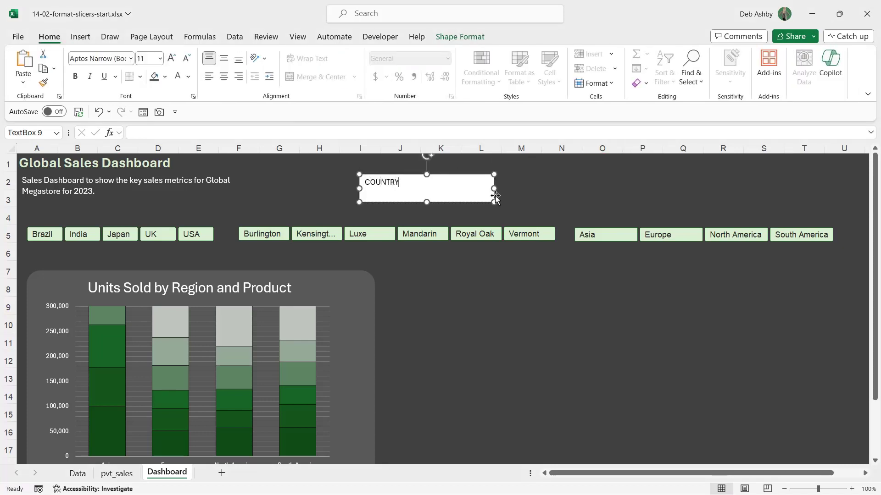
- Remove the fill and the outline from the COUNTRY text box
{"action": "left_click", "coordinate": [461, 38]}
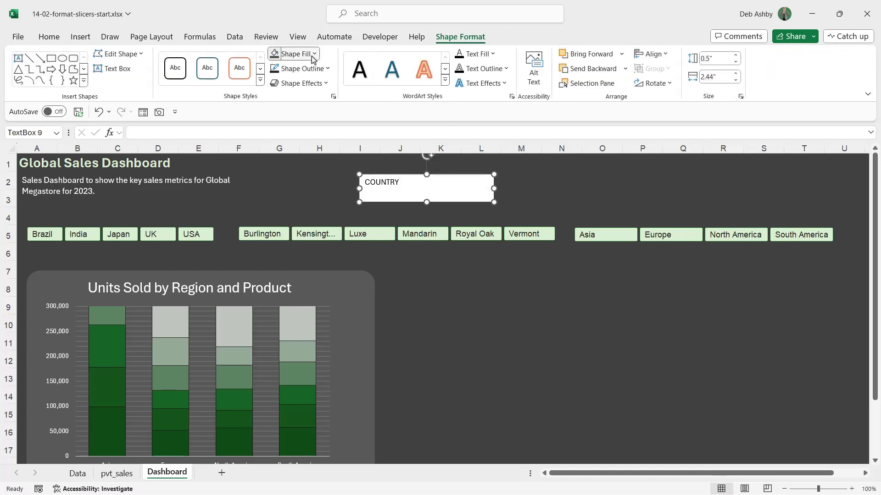
{"action": "left_click", "coordinate": [313, 55]}
{"action": "left_click", "coordinate": [296, 230]}
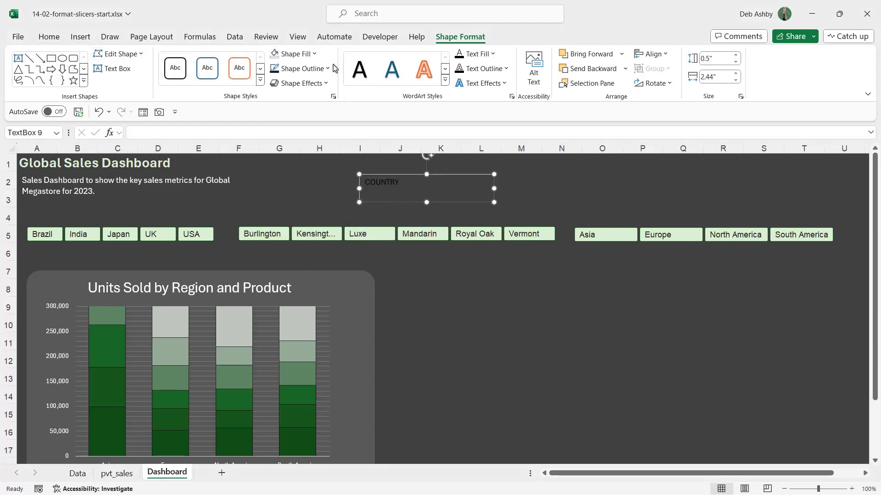
{"action": "left_click", "coordinate": [327, 68]}
{"action": "left_click", "coordinate": [297, 244]}
- Make the COUNTRY label's text bold and colour it with a pink-purple theme colour
{"action": "left_click", "coordinate": [49, 36]}
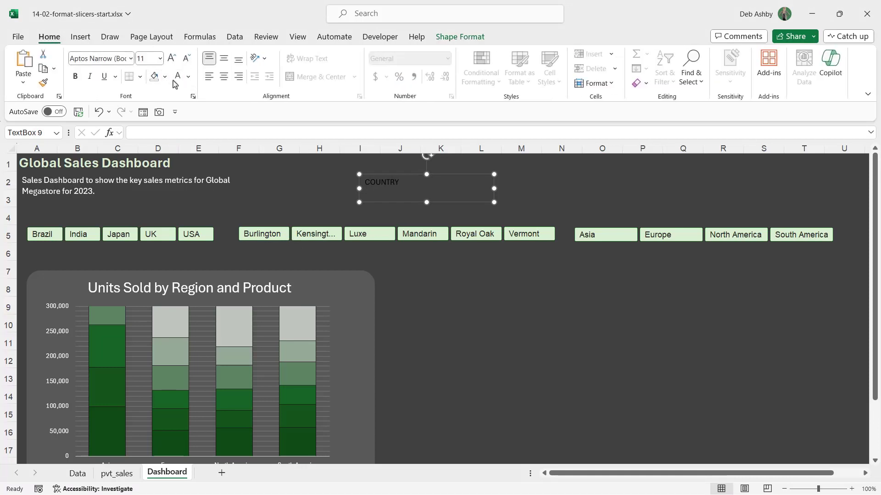
{"action": "left_click", "coordinate": [179, 77]}
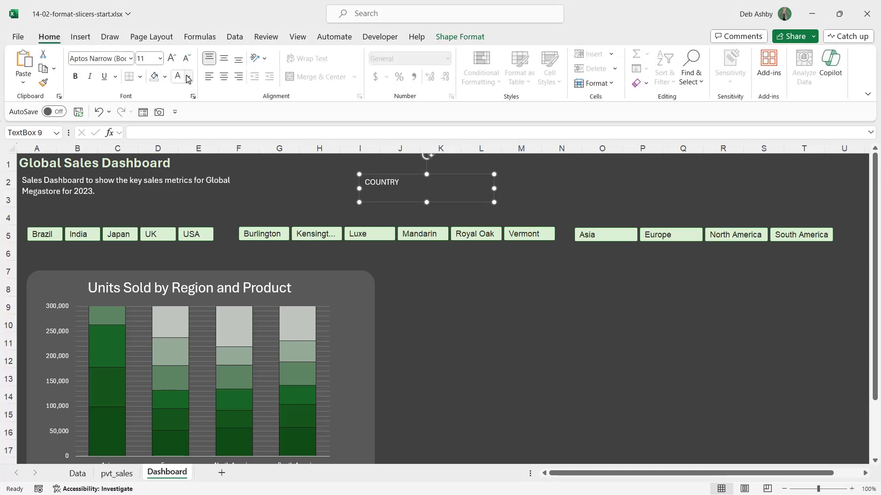
{"action": "left_click", "coordinate": [188, 77]}
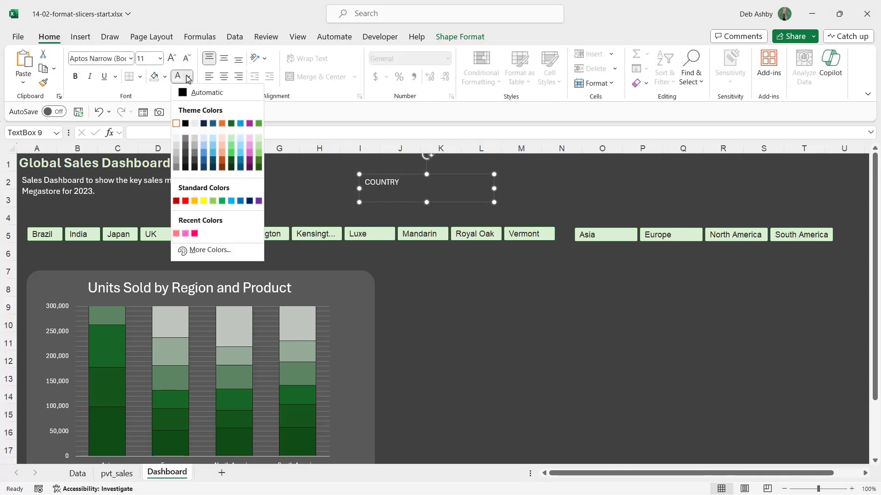
{"action": "left_click", "coordinate": [249, 156]}
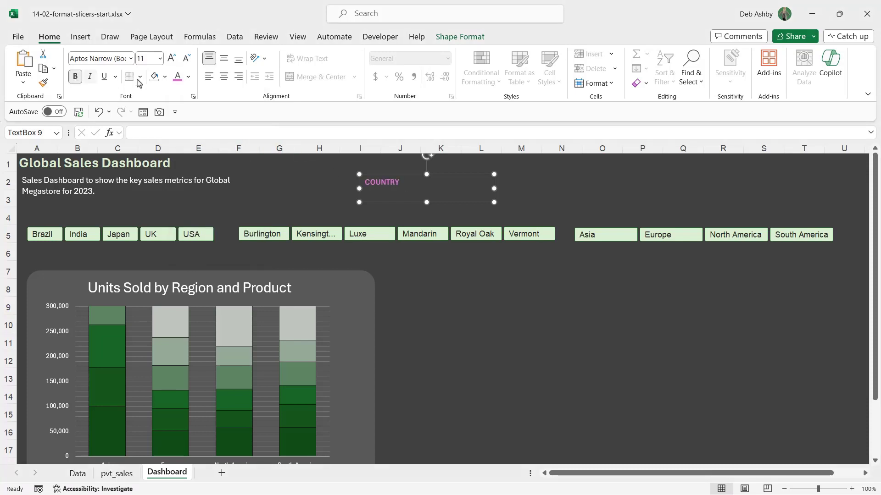
- Enlarge the COUNTRY label's text to size 18 and place the label directly above the Country slicer's buttons
{"action": "left_click", "coordinate": [172, 58]}
{"action": "left_click", "coordinate": [173, 58]}
{"action": "left_click", "coordinate": [172, 59]}
{"action": "left_click", "coordinate": [172, 58]}
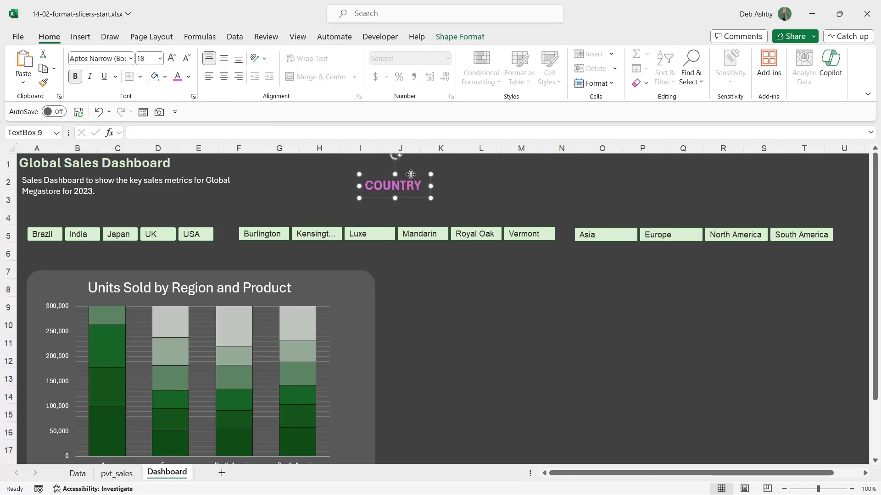
{"action": "left_click_drag", "start_coordinate": [410, 174], "coordinate": [74, 205]}
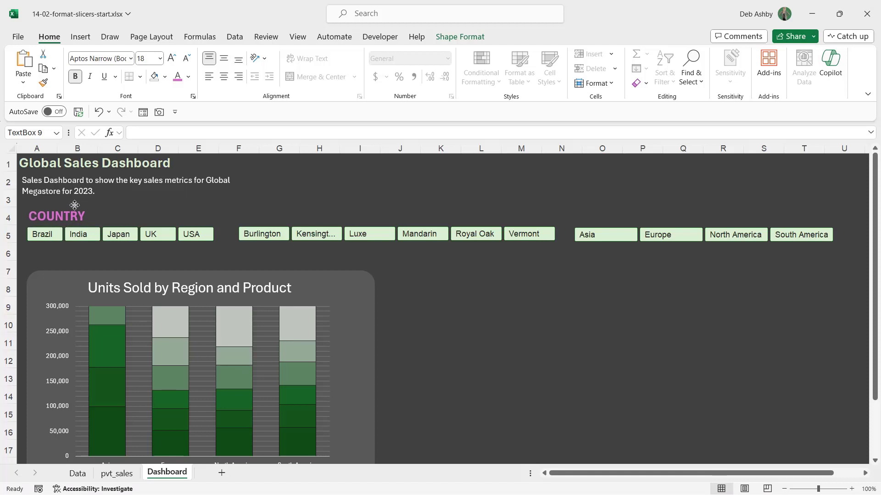
- Modify the DA Slicer Style so that the whole slicer uses the Aptos Display font
{"action": "left_click_drag", "start_coordinate": [74, 205], "coordinate": [74, 205]}
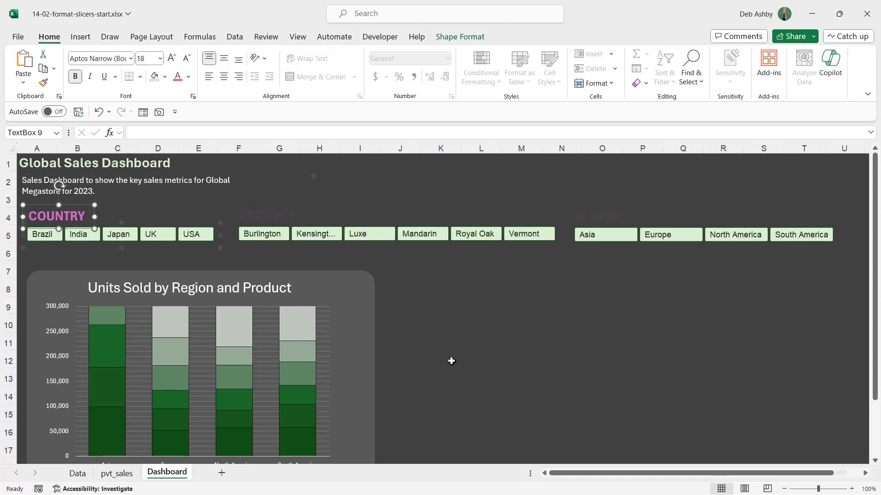
{"action": "left_click", "coordinate": [152, 239]}
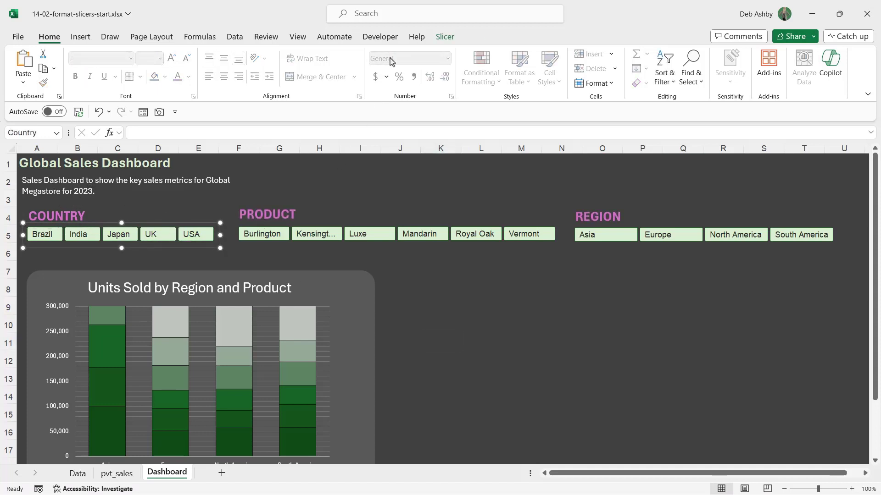
{"action": "left_click", "coordinate": [445, 36]}
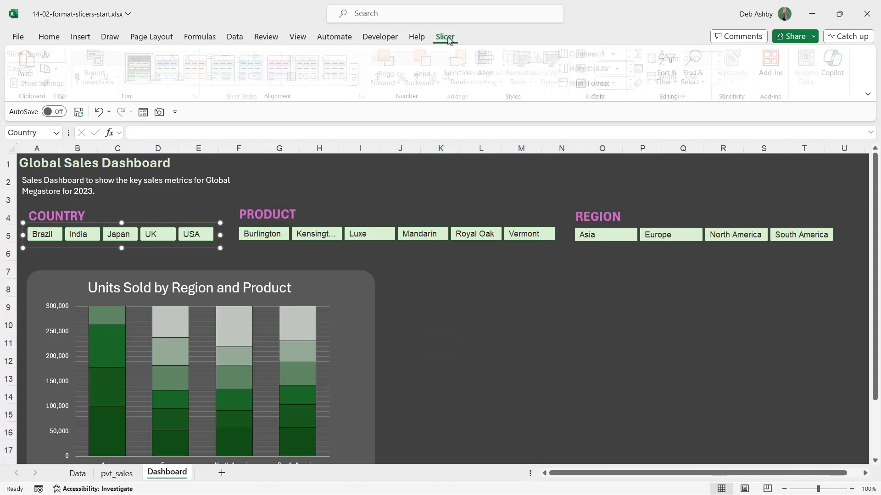
{"action": "right_click", "coordinate": [145, 70]}
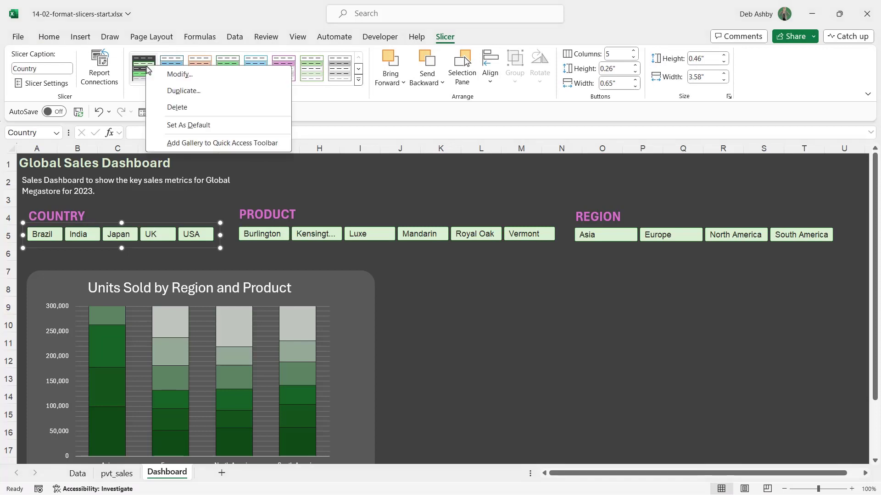
{"action": "left_click", "coordinate": [172, 74]}
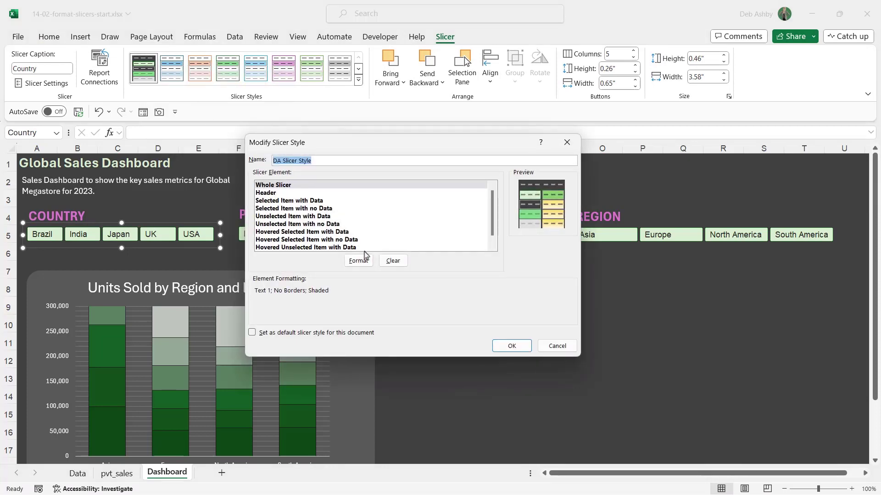
{"action": "left_click", "coordinate": [290, 186]}
{"action": "left_click", "coordinate": [359, 261]}
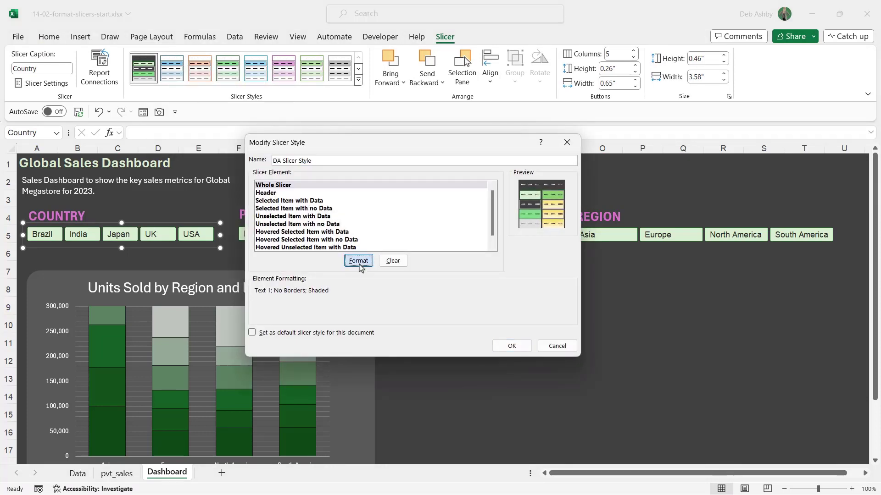
{"action": "left_click_drag", "start_coordinate": [439, 97], "coordinate": [442, 150]}
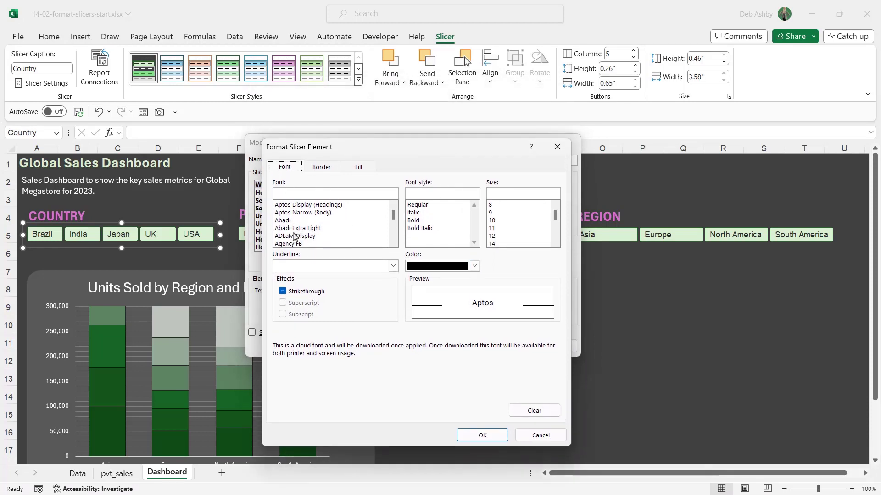
{"action": "left_click_drag", "start_coordinate": [395, 219], "coordinate": [395, 220]}
{"action": "left_click", "coordinate": [299, 194]}
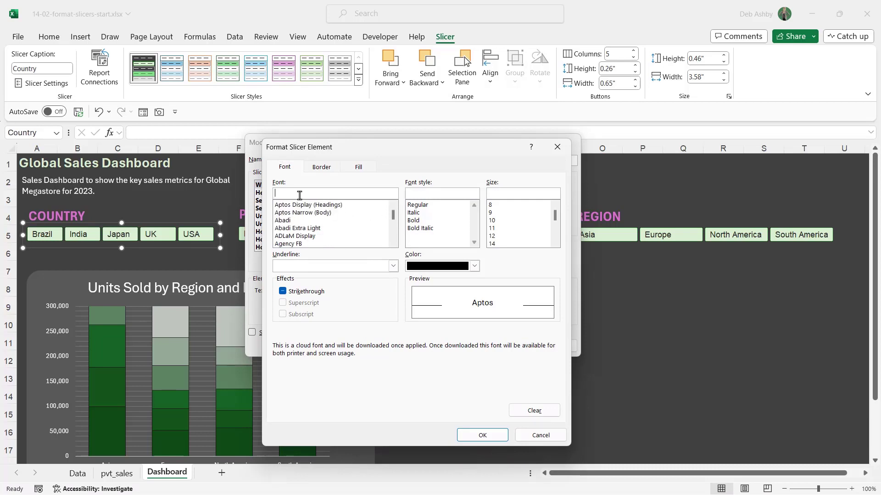
{"action": "left_click", "coordinate": [312, 206]}
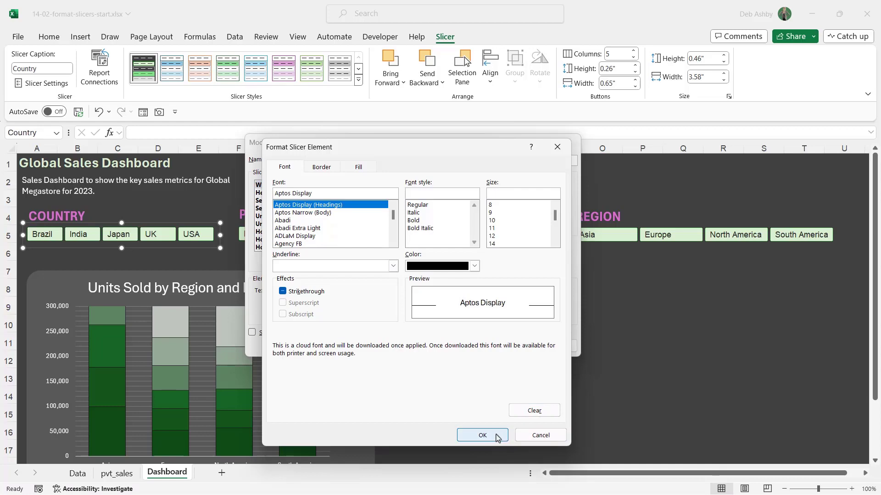
{"action": "left_click", "coordinate": [482, 435]}
{"action": "left_click", "coordinate": [510, 345]}
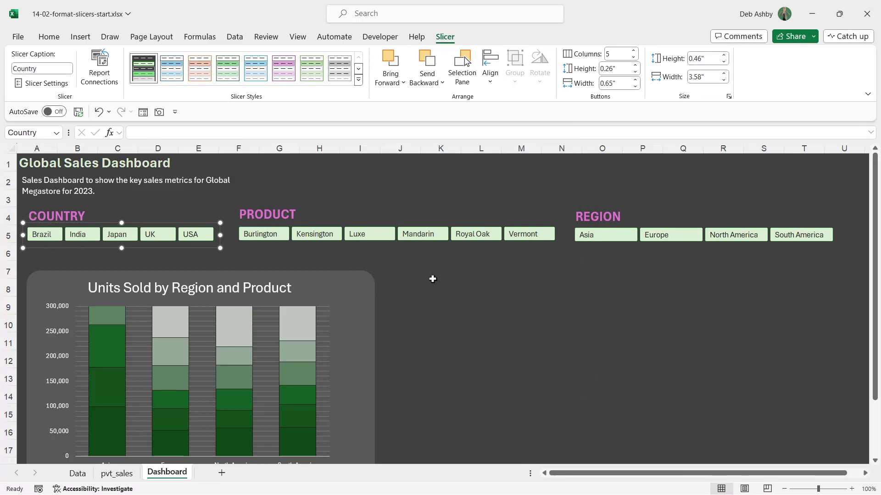
{"action": "key", "text": "Escape"}
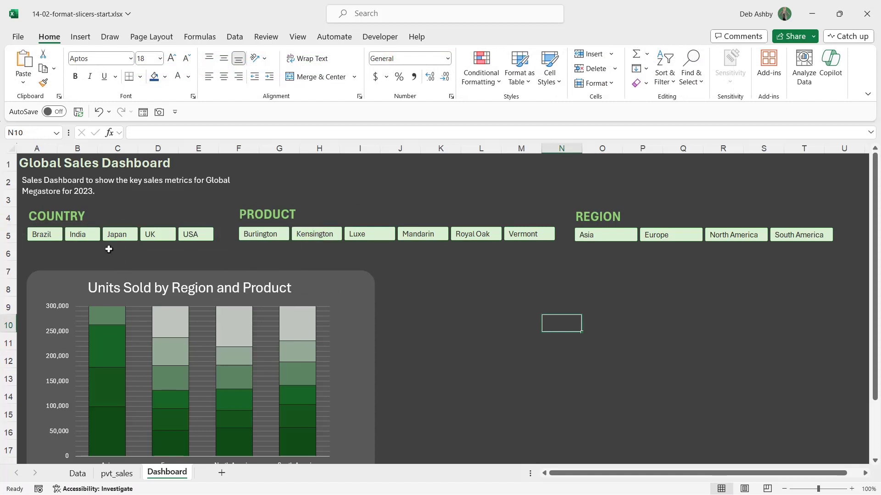
- Test the Country slicer by filtering to UK and to Japan, and clear its filter
{"action": "left_click", "coordinate": [122, 235]}
{"action": "left_click", "coordinate": [165, 236]}
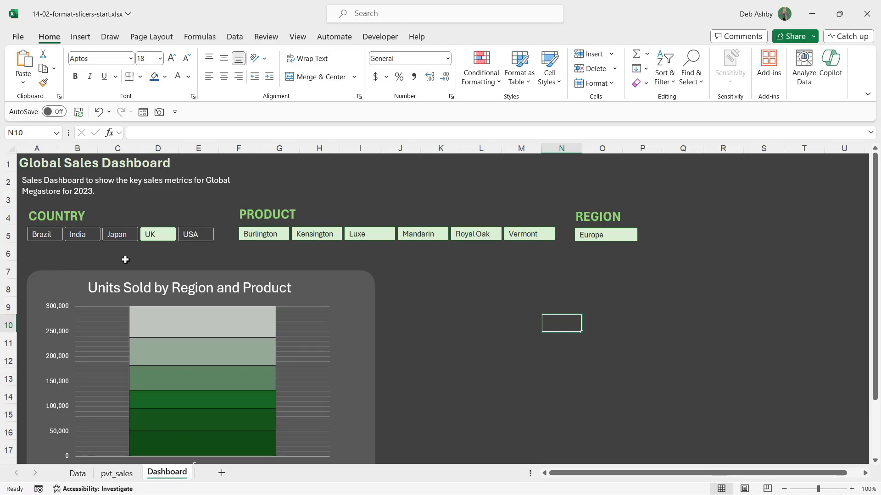
{"action": "left_click", "coordinate": [119, 234]}
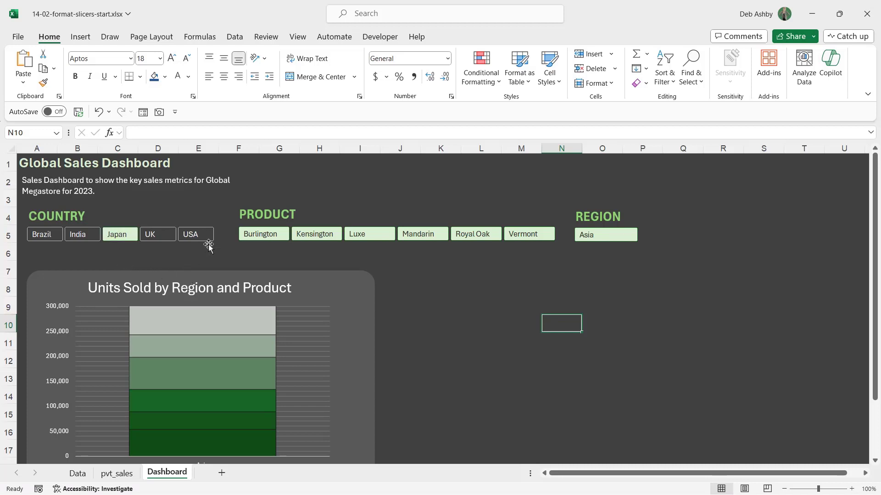
{"action": "right_click", "coordinate": [197, 223]}
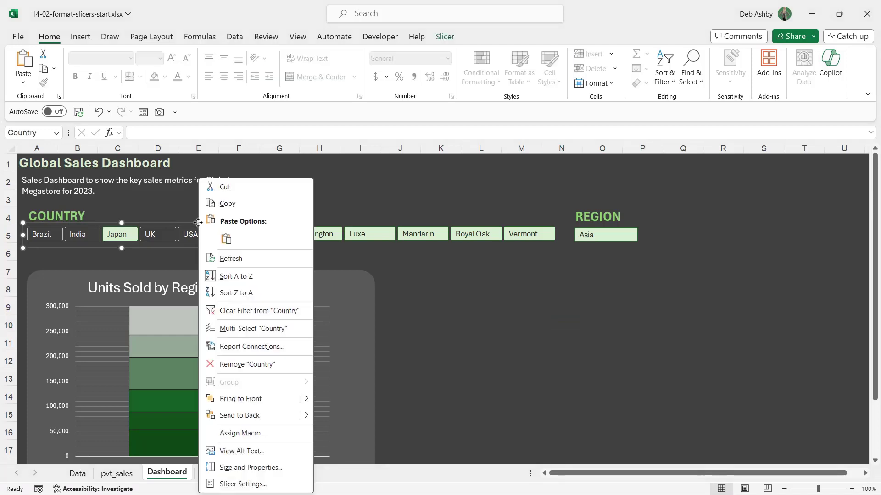
{"action": "left_click", "coordinate": [248, 312]}
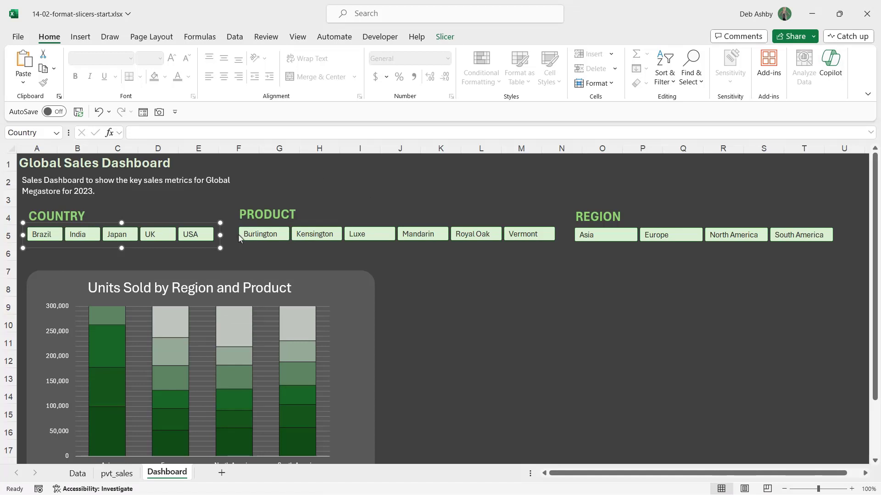
{"action": "left_click", "coordinate": [431, 275]}
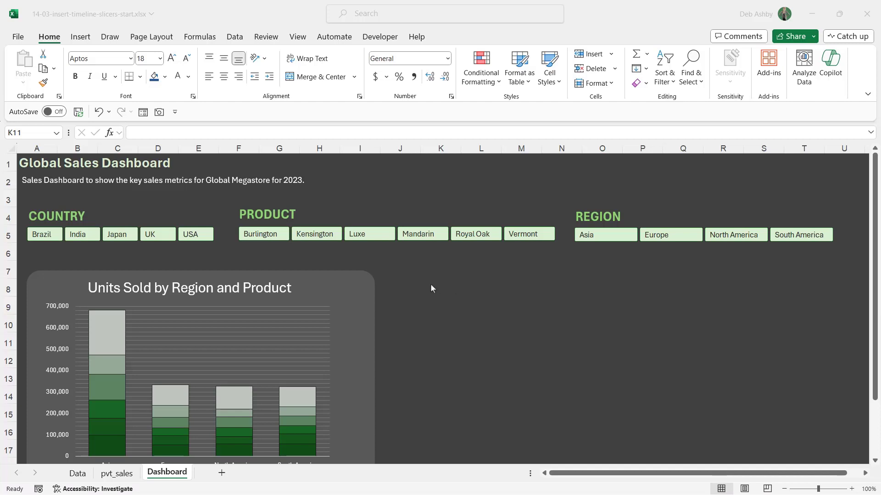
- Examine the Date column of the table on the Data sheet
{"action": "left_click", "coordinate": [77, 475]}
{"action": "left_click", "coordinate": [77, 474]}
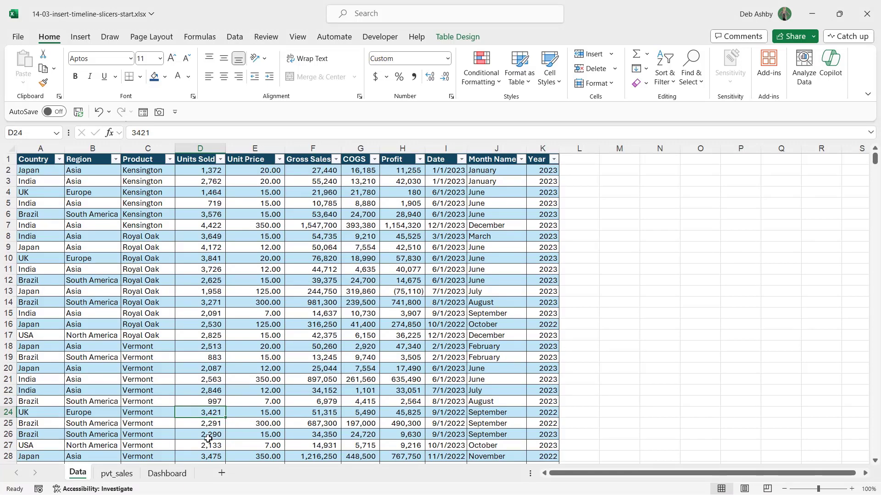
{"action": "left_click", "coordinate": [447, 149]}
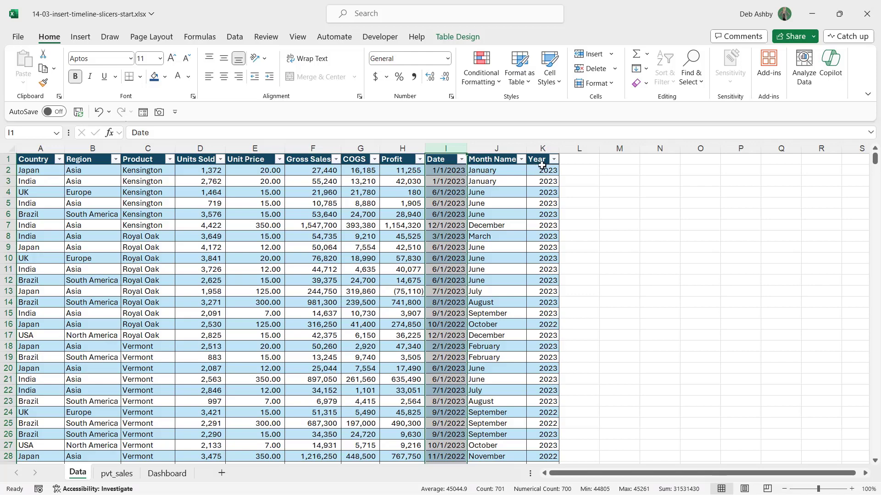
- Insert a Date timeline for the Units Sold by Region and Product chart on the Dashboard sheet
{"action": "left_click", "coordinate": [166, 477]}
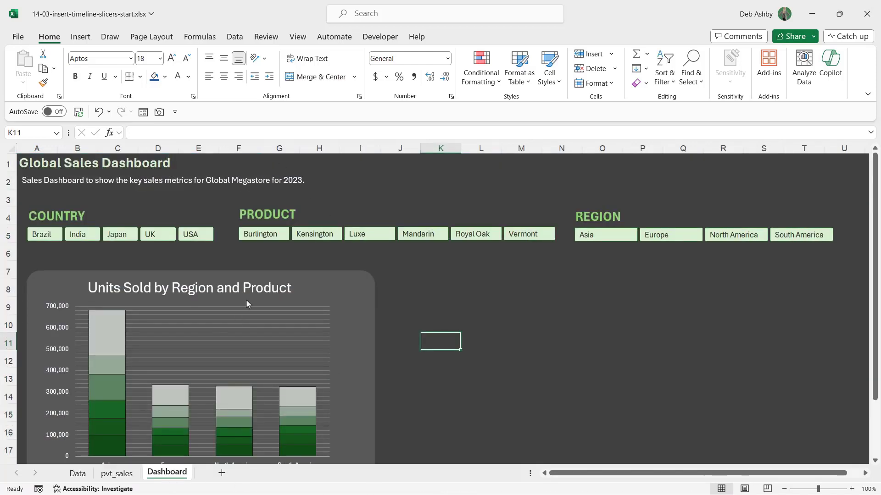
{"action": "left_click", "coordinate": [245, 314]}
{"action": "left_click", "coordinate": [479, 39]}
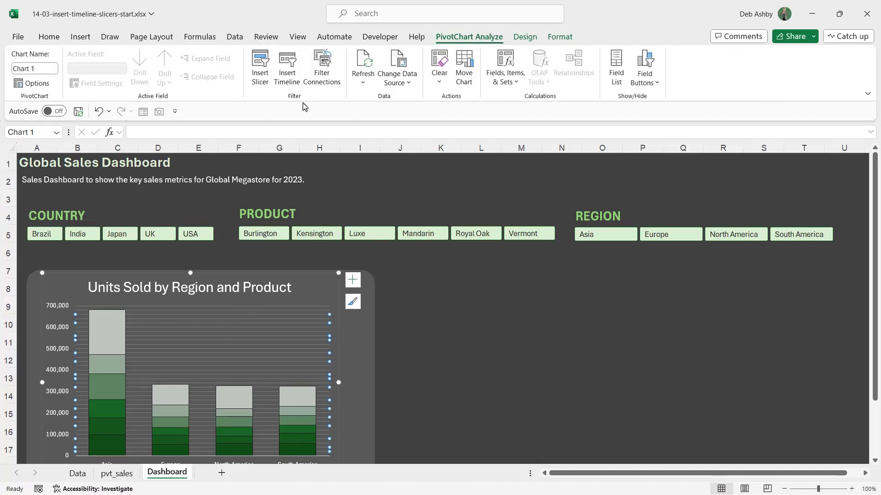
{"action": "left_click", "coordinate": [288, 73]}
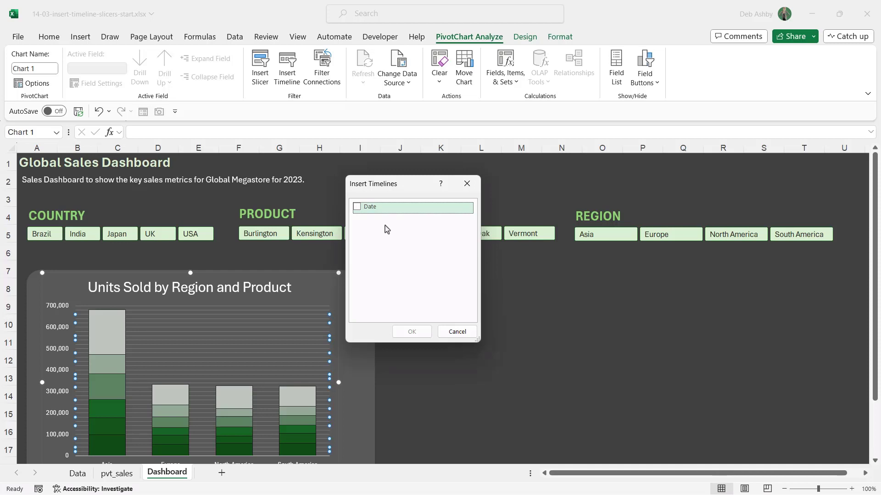
{"action": "left_click", "coordinate": [359, 210]}
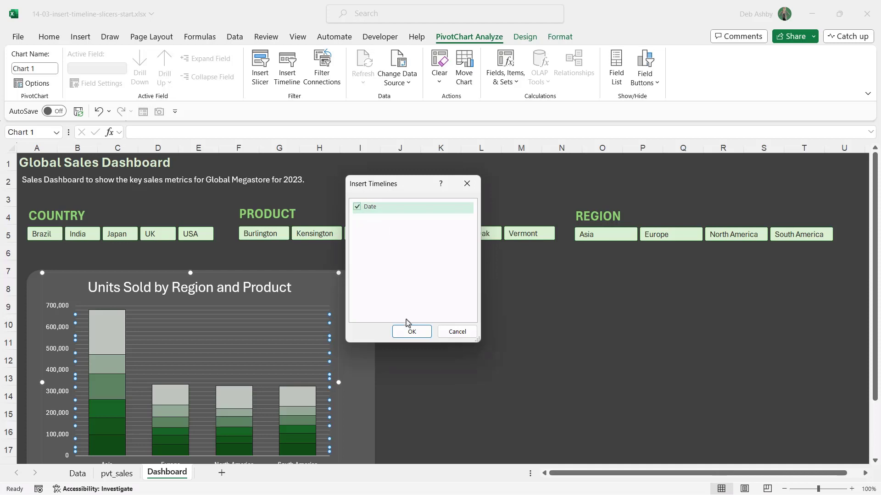
{"action": "left_click", "coordinate": [411, 332]}
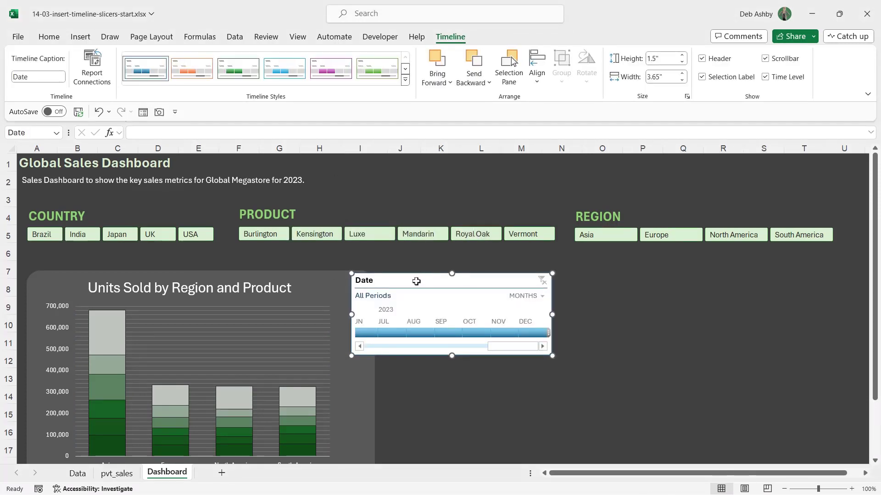
- Move the Date timeline clear of the chart's right side and widen it to about 7.68"
{"action": "left_click_drag", "start_coordinate": [415, 281], "coordinate": [458, 270]}
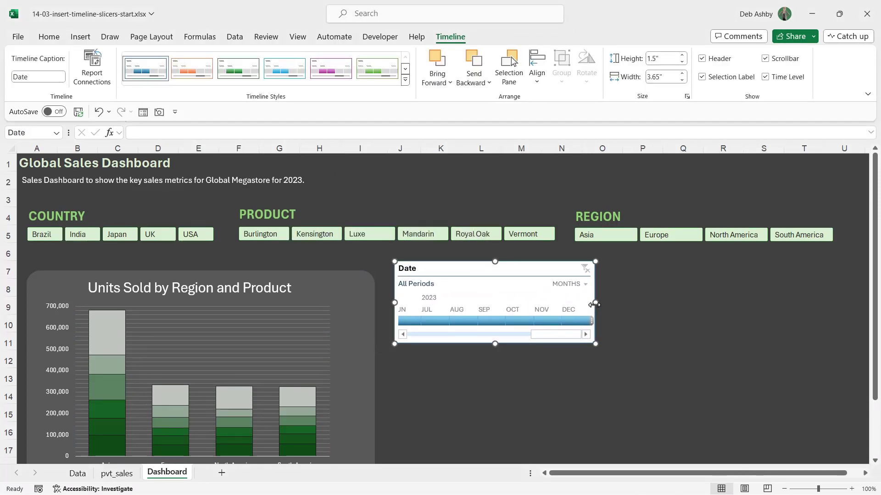
{"action": "left_click_drag", "start_coordinate": [595, 303], "coordinate": [816, 297]}
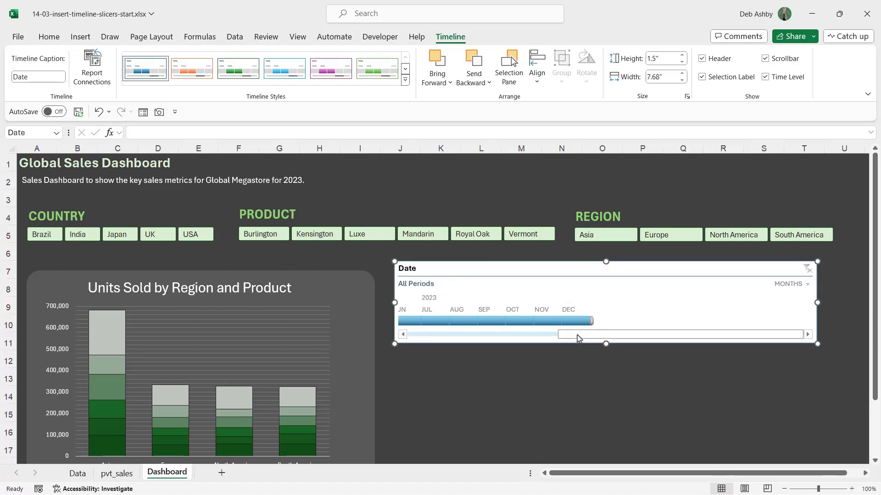
- Filter the dashboard chart to January–June 2022 with the Date timeline
{"action": "left_click", "coordinate": [504, 334]}
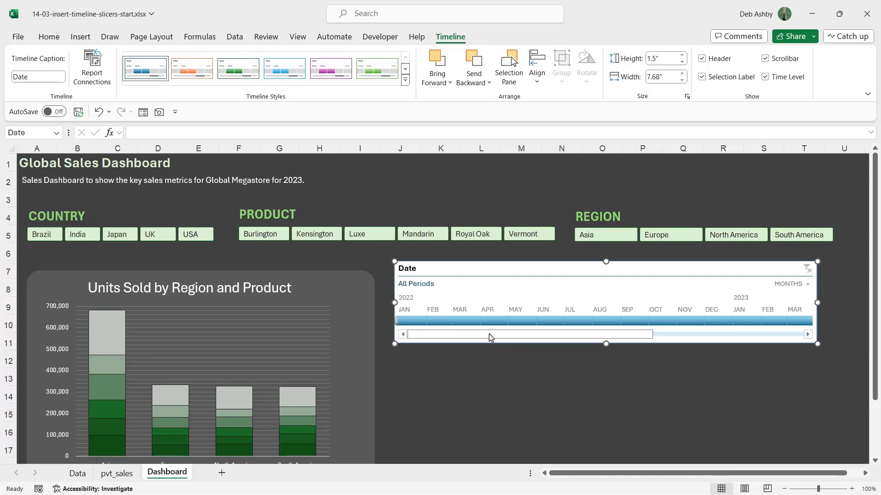
{"action": "mouse_move", "coordinate": [490, 338]}
{"action": "left_mouse_down"}
{"action": "mouse_move", "coordinate": [659, 340]}
{"action": "mouse_move", "coordinate": [473, 337]}
{"action": "left_mouse_up"}
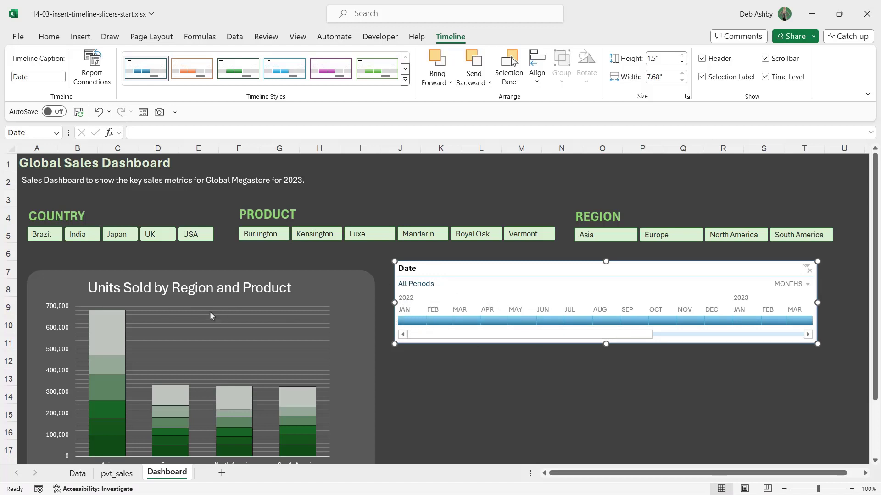
{"action": "scroll", "coordinate": [253, 299], "scroll_direction": "down", "scroll_amount": 2}
{"action": "scroll", "coordinate": [251, 293], "scroll_direction": "up", "scroll_amount": 1}
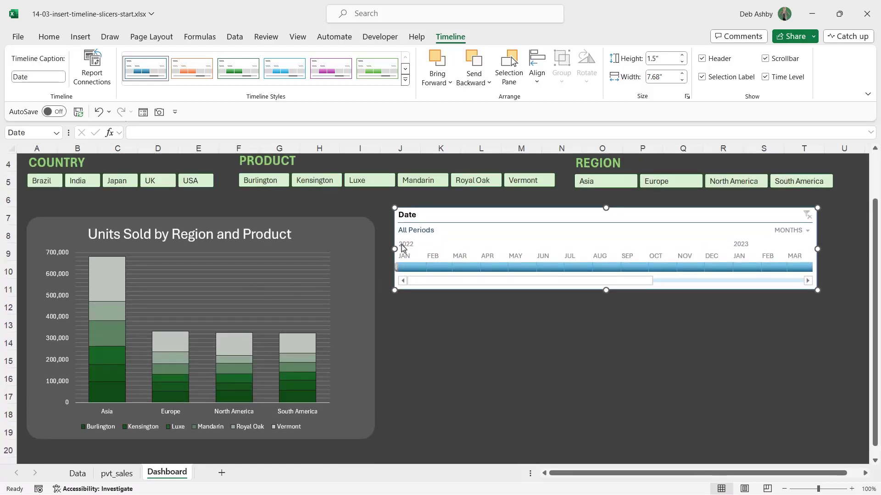
{"action": "left_click", "coordinate": [410, 267]}
{"action": "left_click_drag", "start_coordinate": [427, 271], "coordinate": [558, 271]}
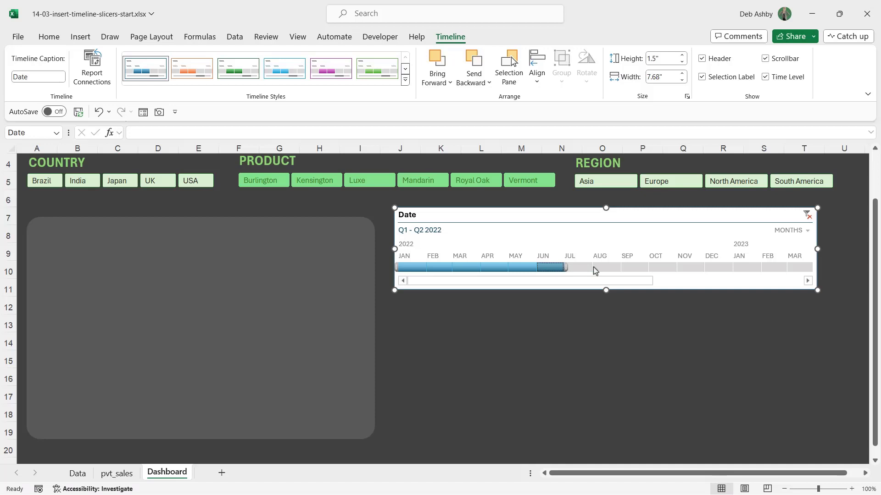
- Filter the Date timeline to January–August 2023 and return it to January–June 2022
{"action": "left_click", "coordinate": [745, 267]}
{"action": "left_click", "coordinate": [663, 280]}
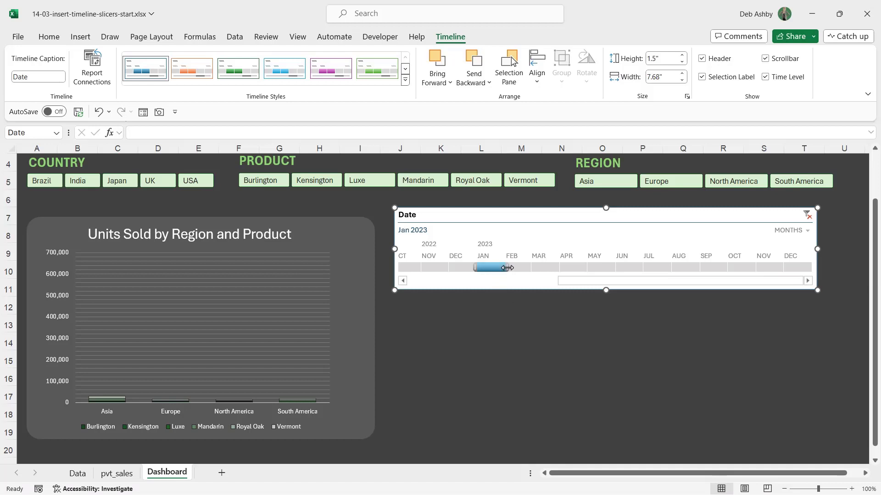
{"action": "left_click_drag", "start_coordinate": [507, 268], "coordinate": [697, 267]}
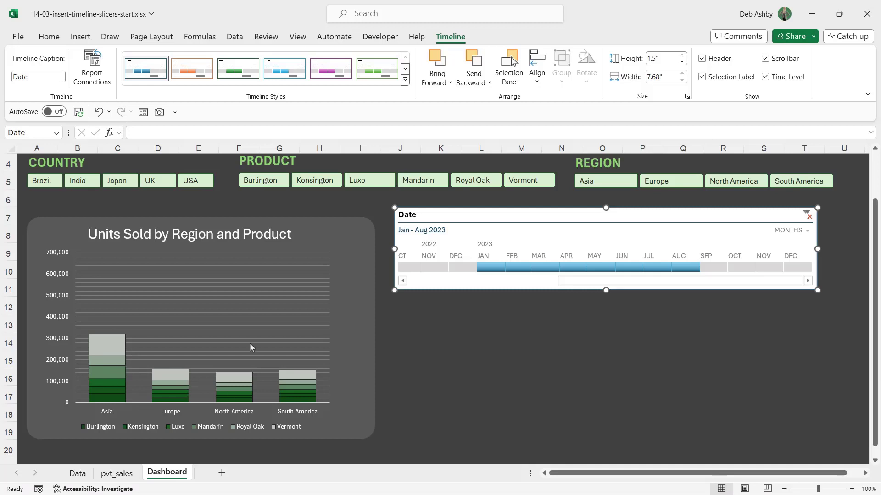
{"action": "left_click_drag", "start_coordinate": [596, 281], "coordinate": [545, 272]}
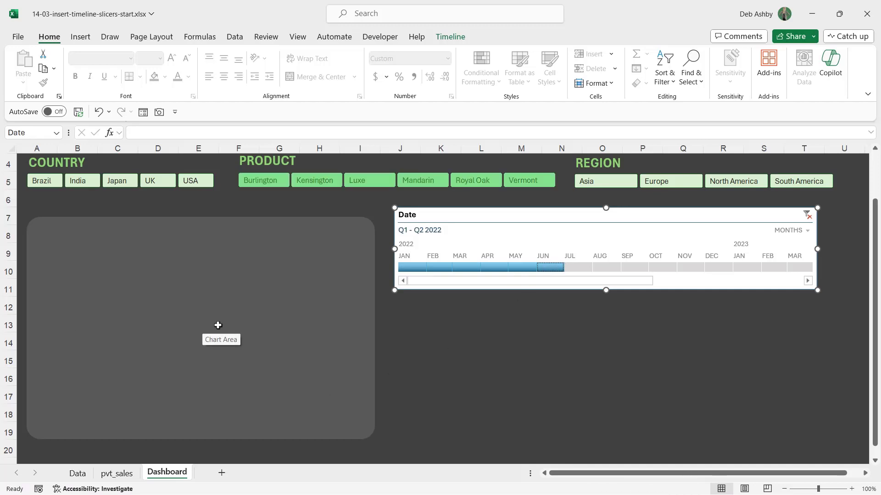
- Filter the Data sheet's Date column to 2022, review which months have records, and undo the filter
{"action": "left_click", "coordinate": [78, 474]}
{"action": "left_click", "coordinate": [331, 293]}
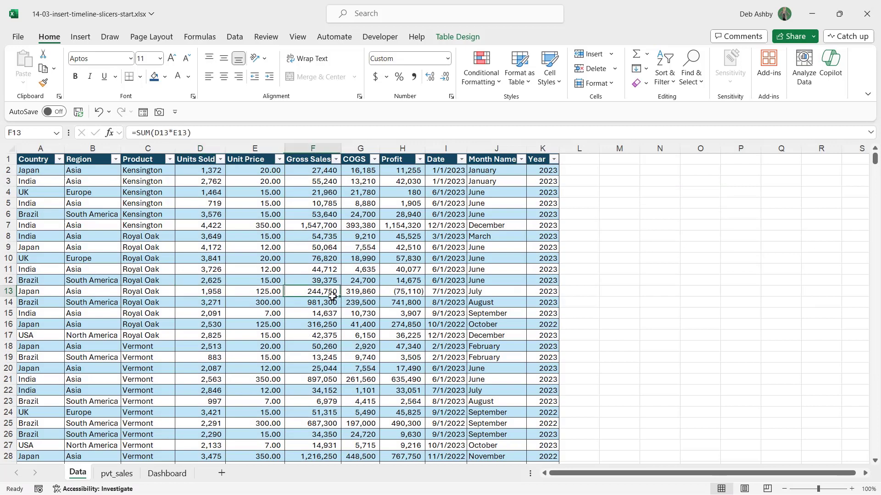
{"action": "left_click", "coordinate": [462, 160]}
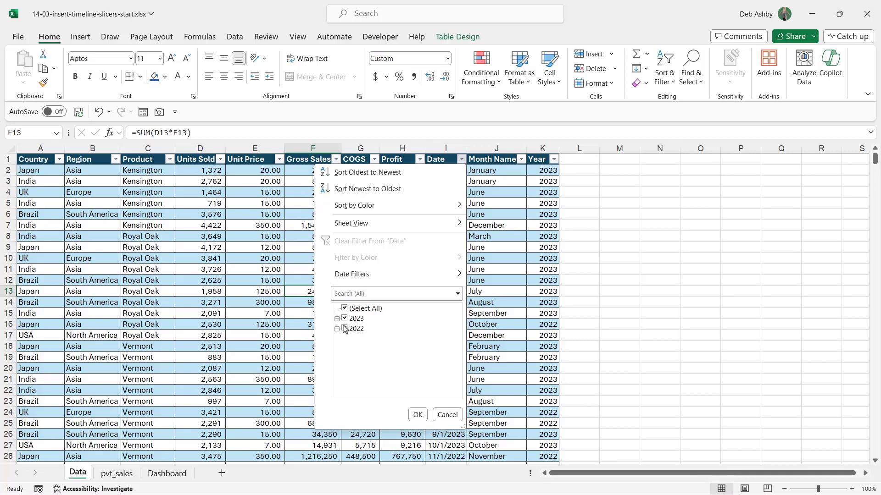
{"action": "left_click", "coordinate": [345, 319]}
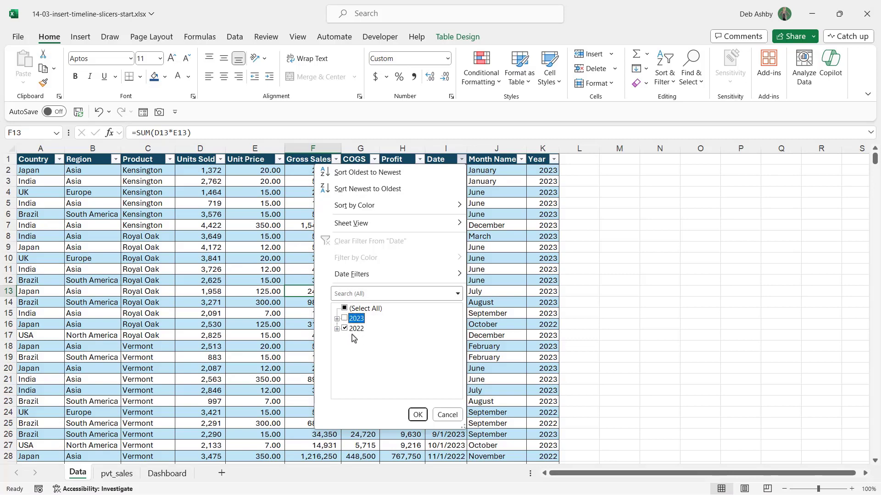
{"action": "left_click", "coordinate": [417, 414]}
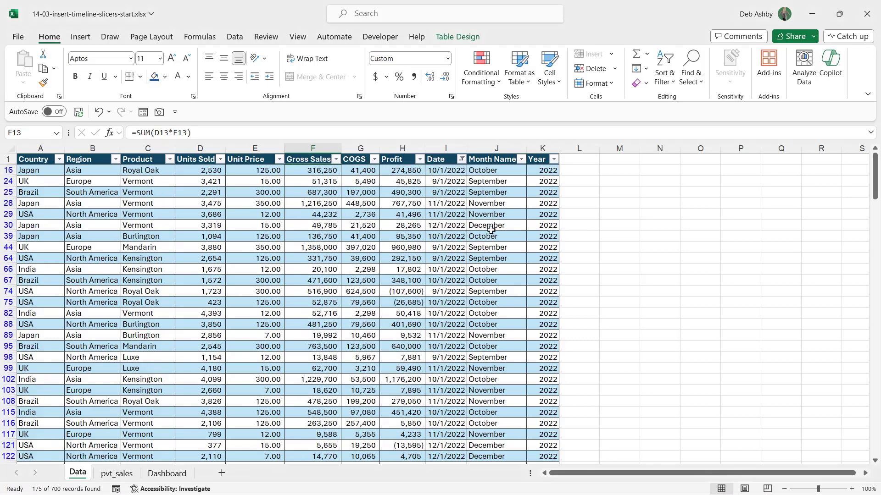
{"action": "left_click", "coordinate": [489, 171]}
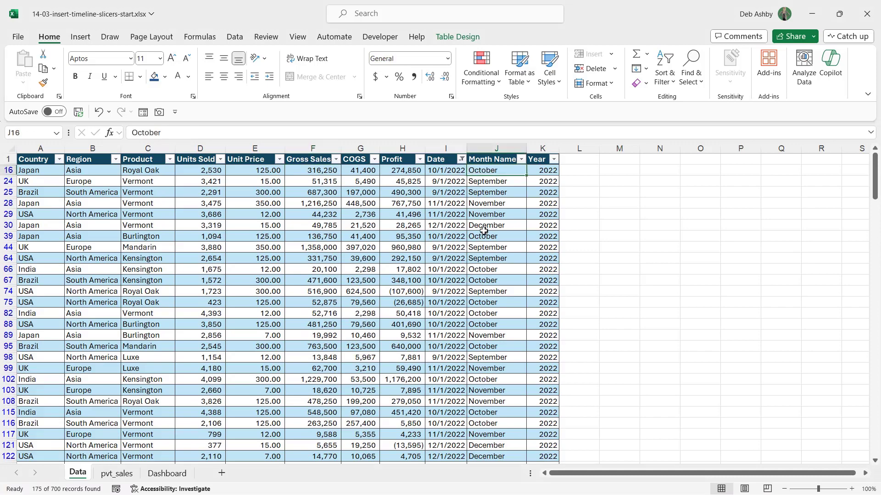
{"action": "scroll", "coordinate": [484, 231], "scroll_direction": "down", "scroll_amount": 8}
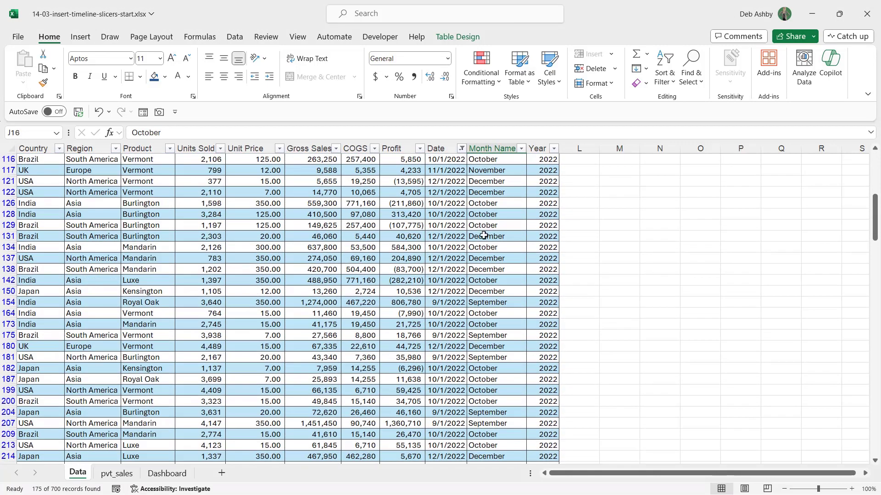
{"action": "scroll", "coordinate": [484, 266], "scroll_direction": "up", "scroll_amount": 8}
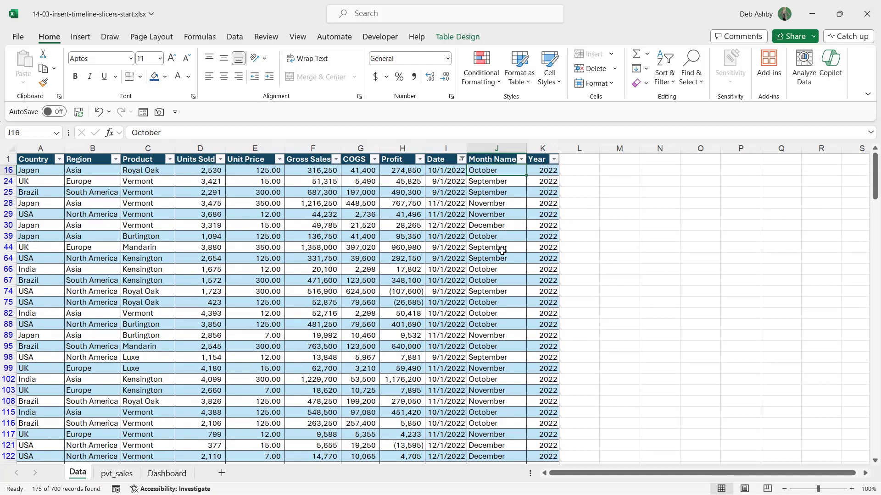
{"action": "key", "text": "ctrl+z"}
- Filter the Dashboard sheet's Units Sold chart to September–December 2022 with the Date timeline
{"action": "left_click", "coordinate": [161, 476]}
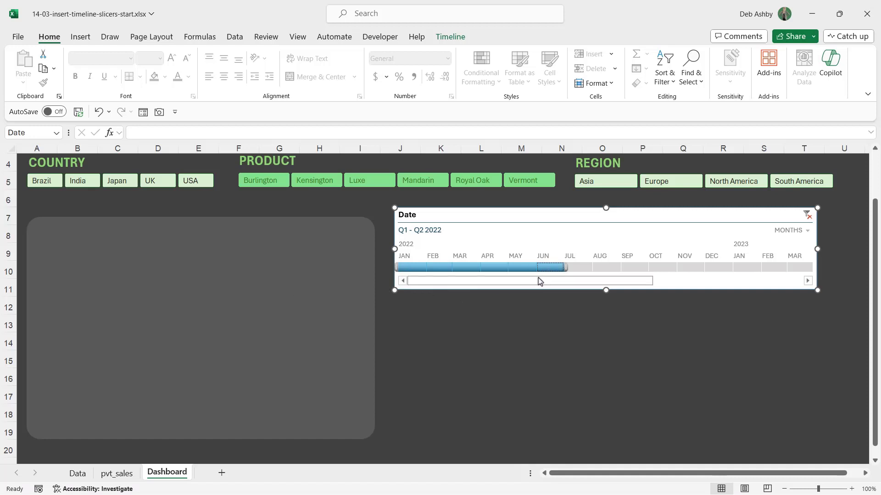
{"action": "left_click", "coordinate": [633, 268]}
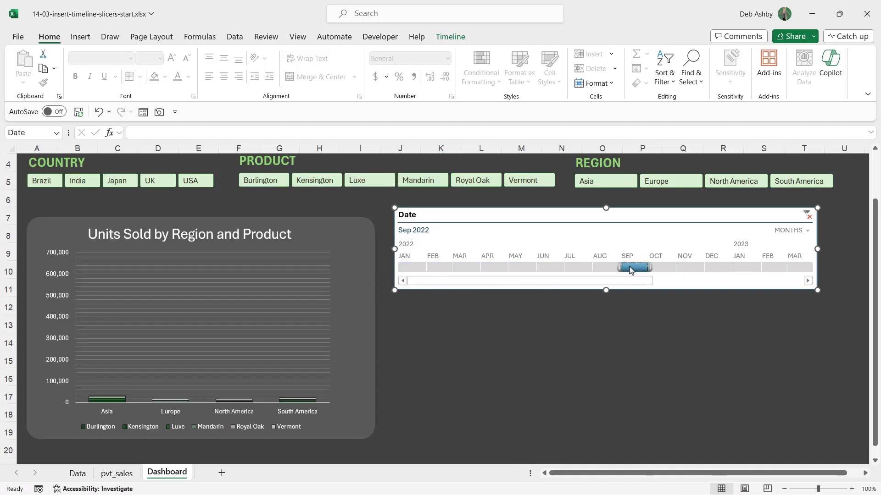
{"action": "left_click_drag", "start_coordinate": [649, 269], "coordinate": [727, 264]}
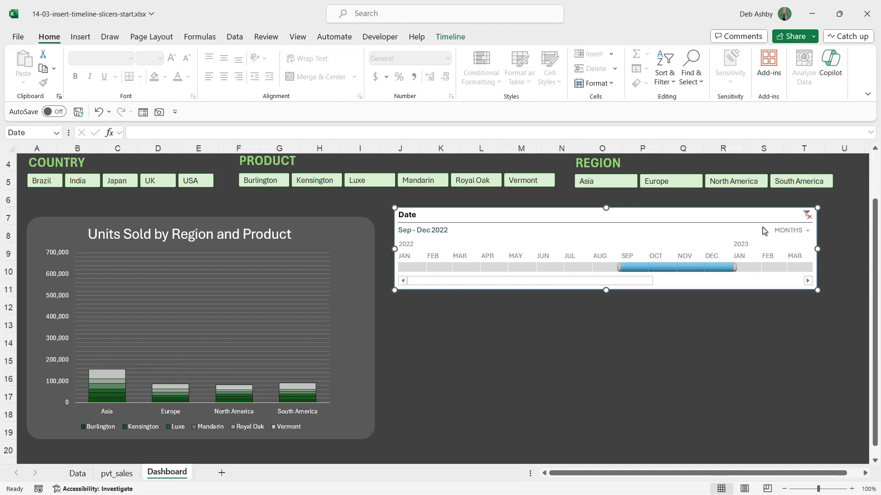
- Clear the Date timeline's filter to show all periods and apply the dark green style, third among the Dark timeline styles
{"action": "left_click", "coordinate": [807, 215]}
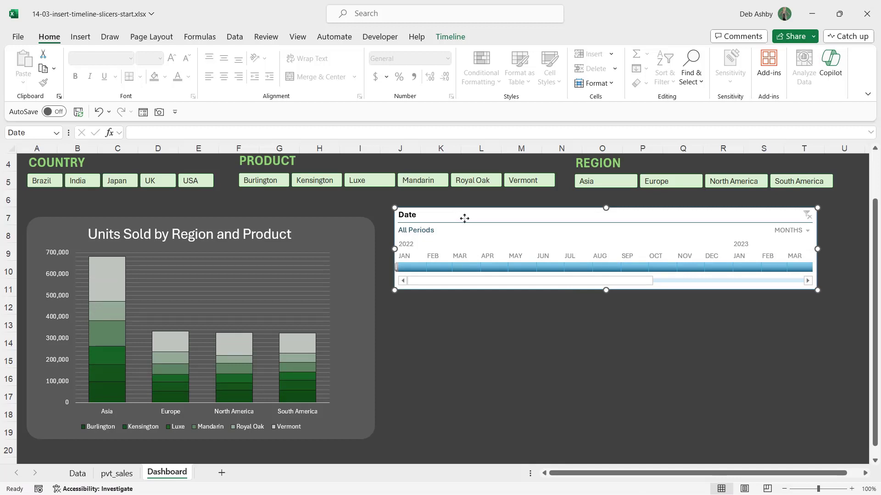
{"action": "left_click", "coordinate": [441, 41]}
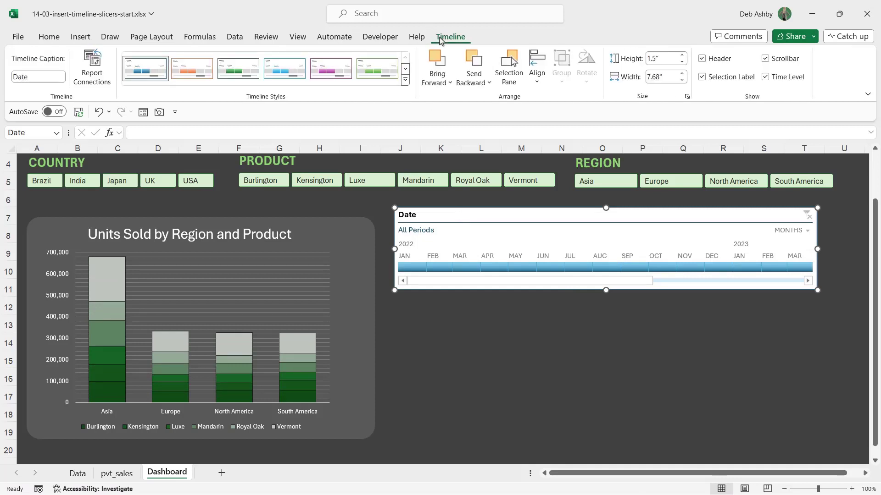
{"action": "left_click", "coordinate": [406, 80]}
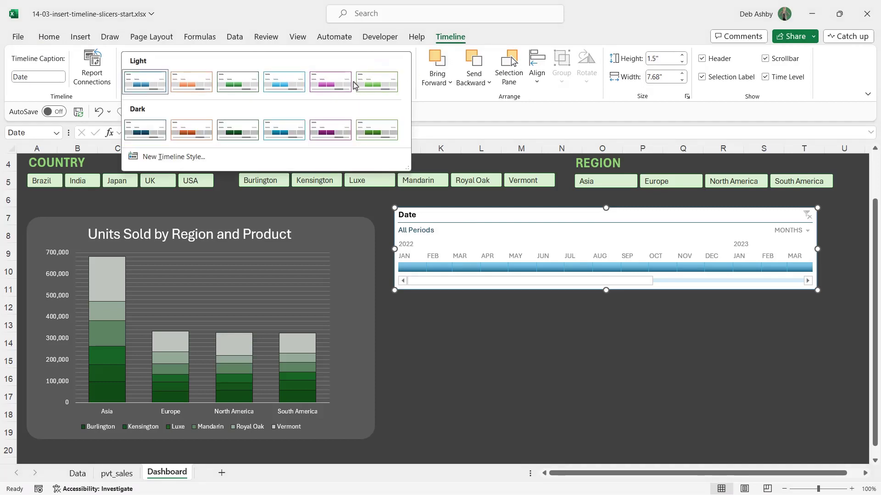
{"action": "left_click", "coordinate": [238, 131]}
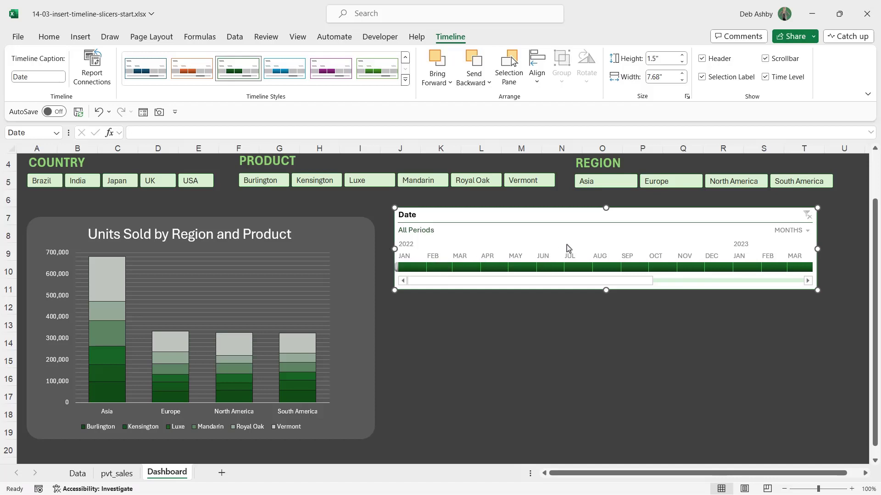
- Switch the Date timeline's time level to Years, to Quarters, and back to Months
{"action": "left_click", "coordinate": [807, 232]}
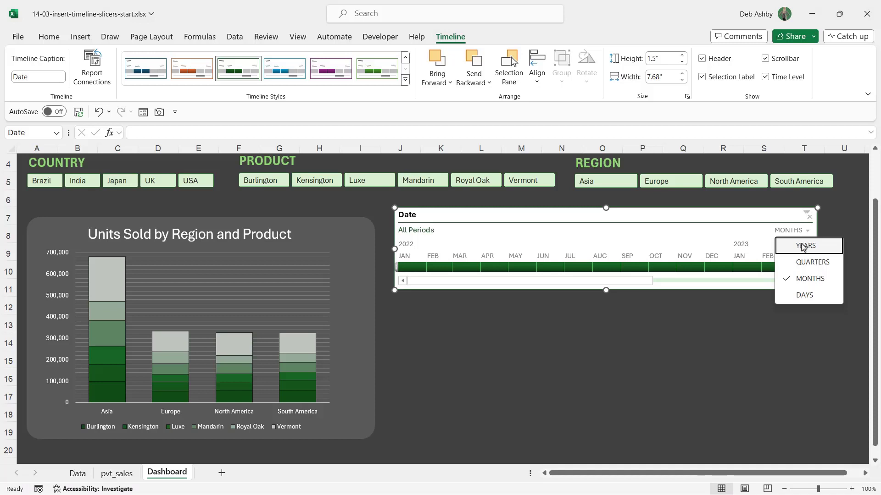
{"action": "left_click", "coordinate": [803, 246]}
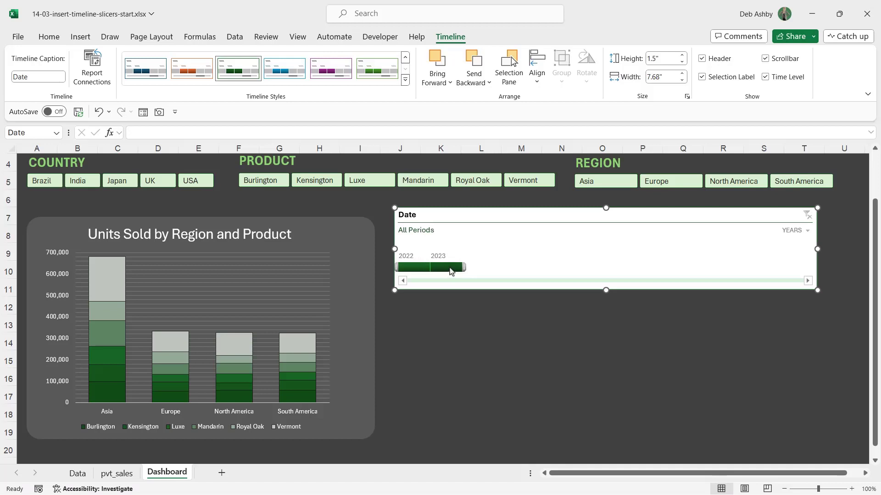
{"action": "left_click", "coordinate": [806, 231]}
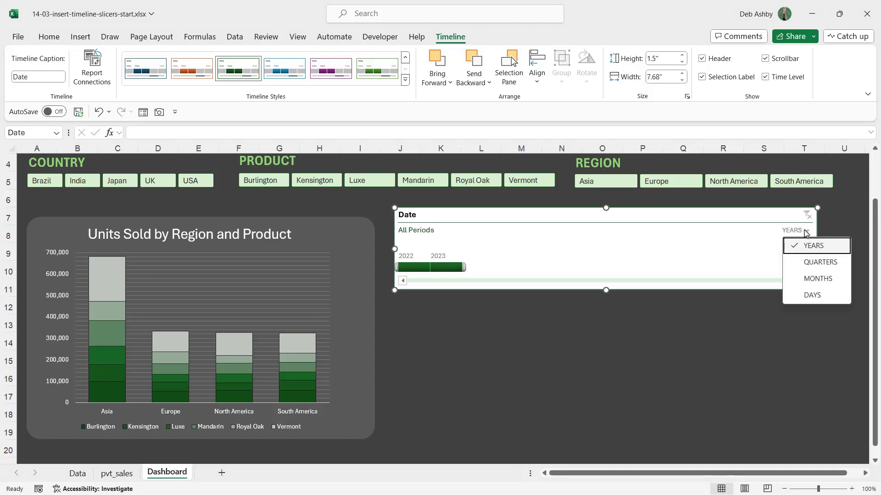
{"action": "left_click", "coordinate": [810, 262]}
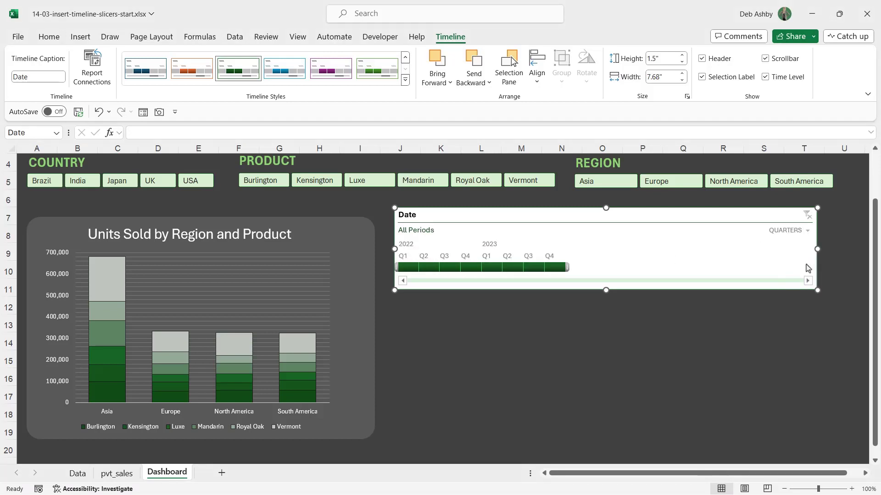
{"action": "left_click", "coordinate": [808, 231]}
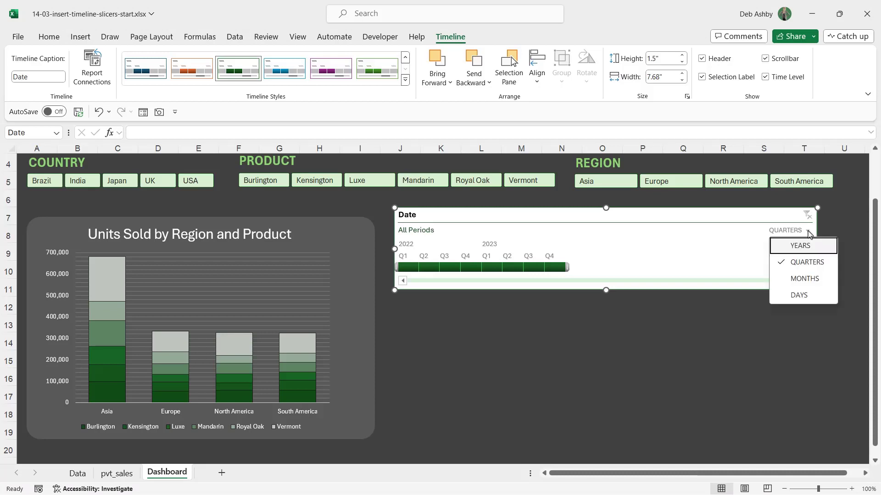
{"action": "left_click", "coordinate": [807, 278]}
- Set the Date timeline's time level to Days and filter the chart to August 1–7, 2023
{"action": "left_click", "coordinate": [807, 231]}
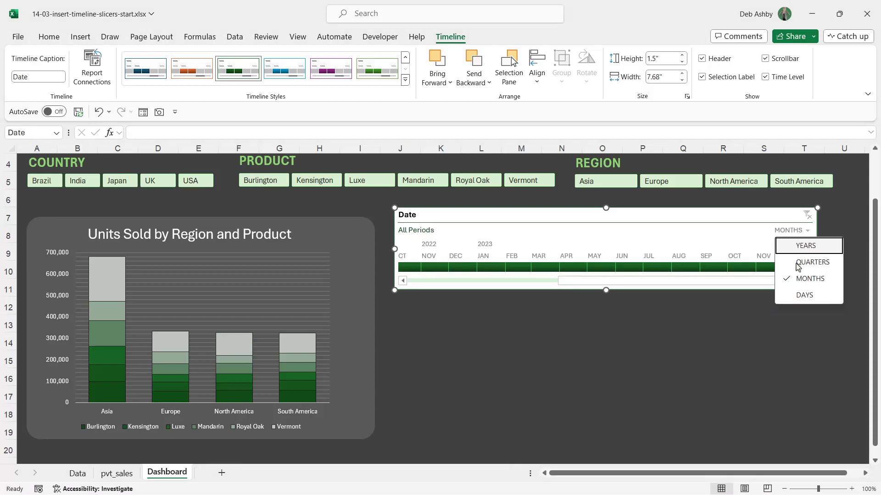
{"action": "left_click", "coordinate": [799, 294]}
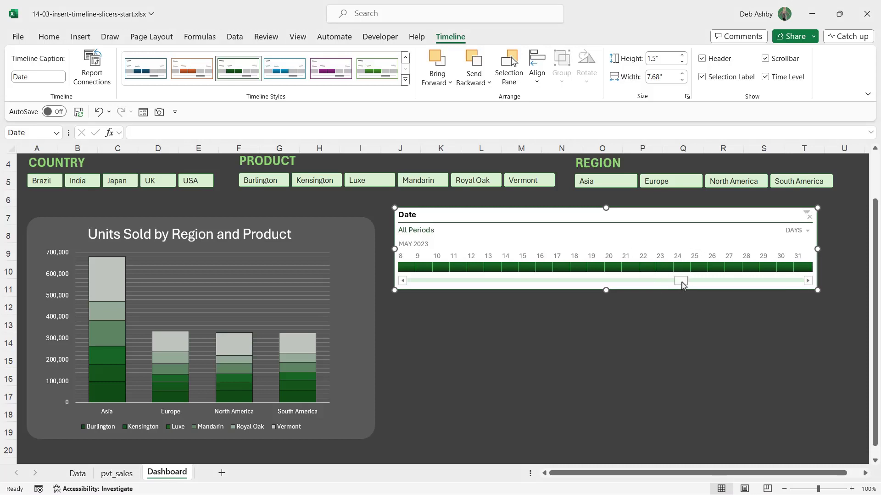
{"action": "left_click_drag", "start_coordinate": [683, 286], "coordinate": [711, 285]}
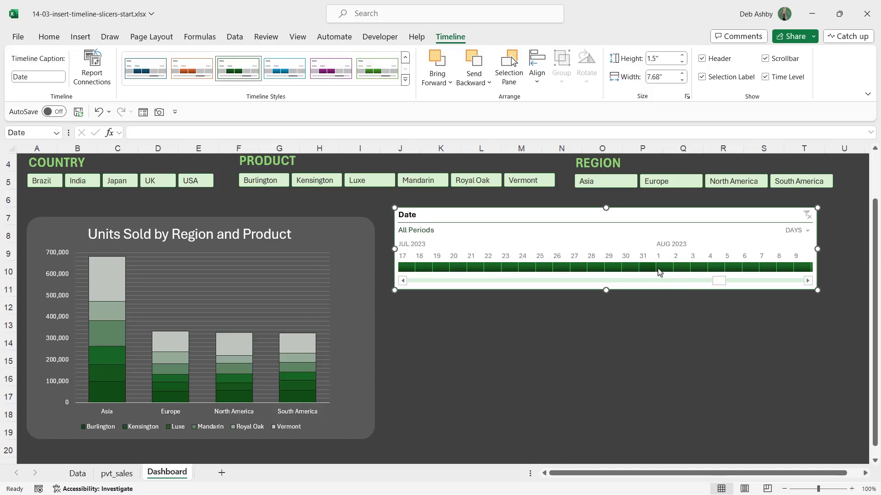
{"action": "left_click_drag", "start_coordinate": [663, 269], "coordinate": [776, 271]}
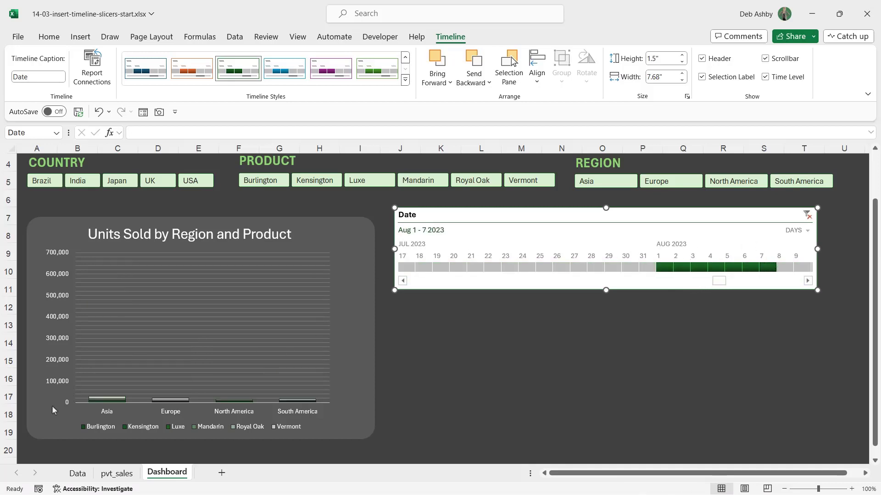
- Clear the Date timeline's filter and return its time level to Months
{"action": "left_click", "coordinate": [809, 216]}
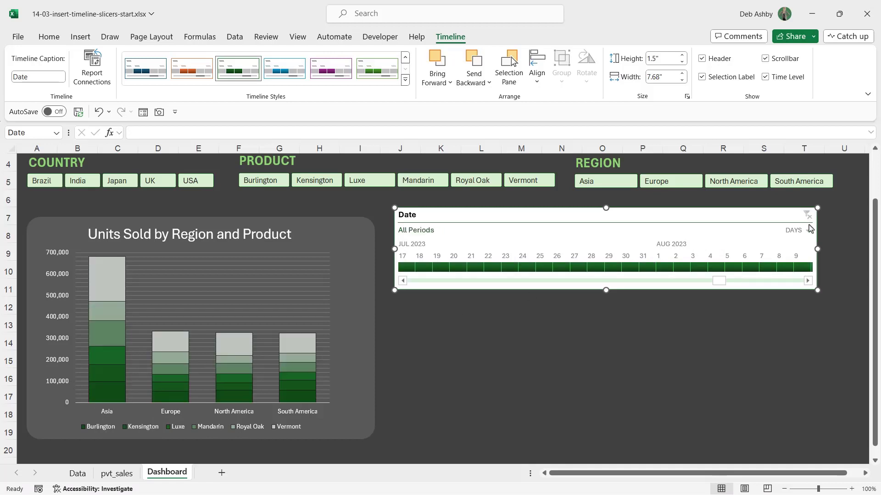
{"action": "left_click", "coordinate": [808, 230]}
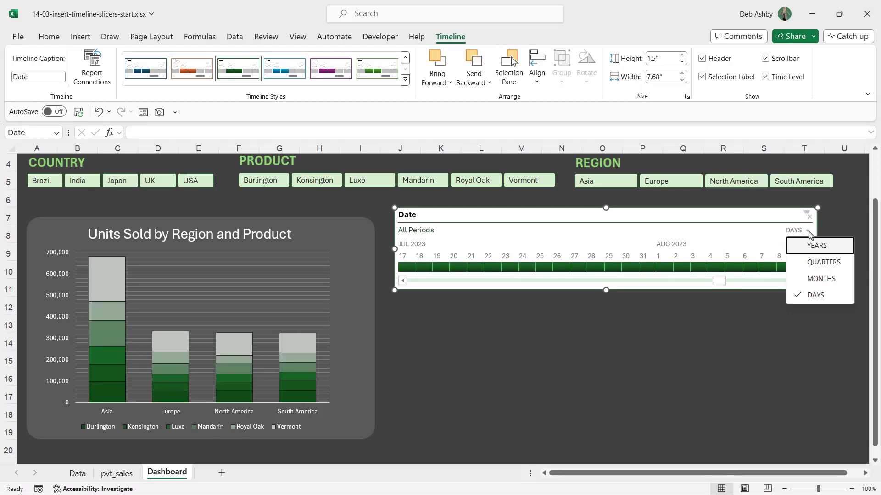
{"action": "left_click", "coordinate": [821, 278]}
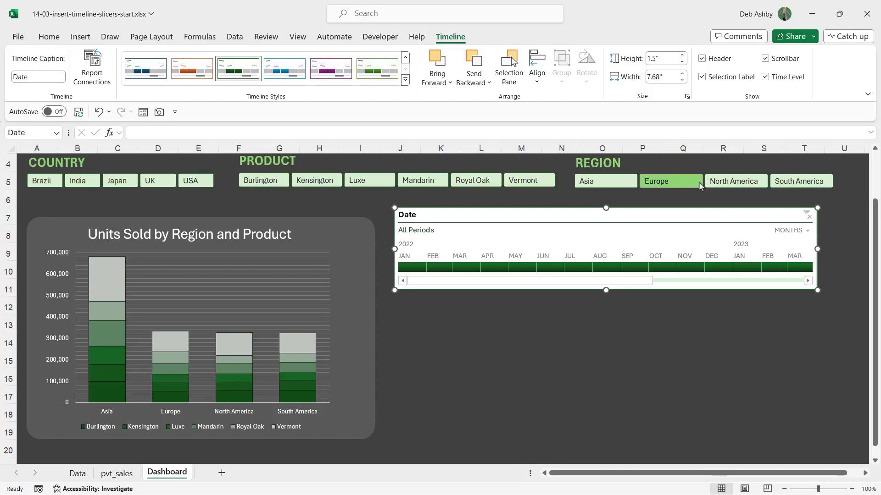
{"action": "right_click", "coordinate": [240, 73]}
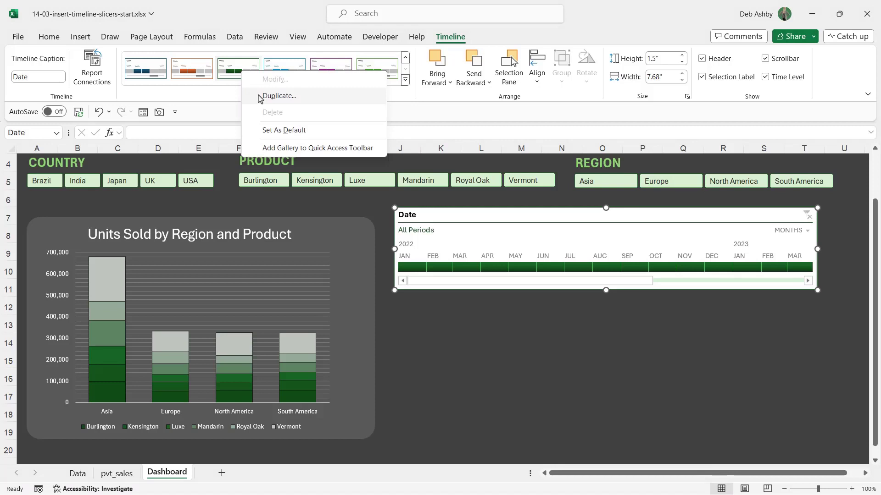
{"action": "left_click", "coordinate": [400, 111]}
{"action": "left_click", "coordinate": [405, 80]}
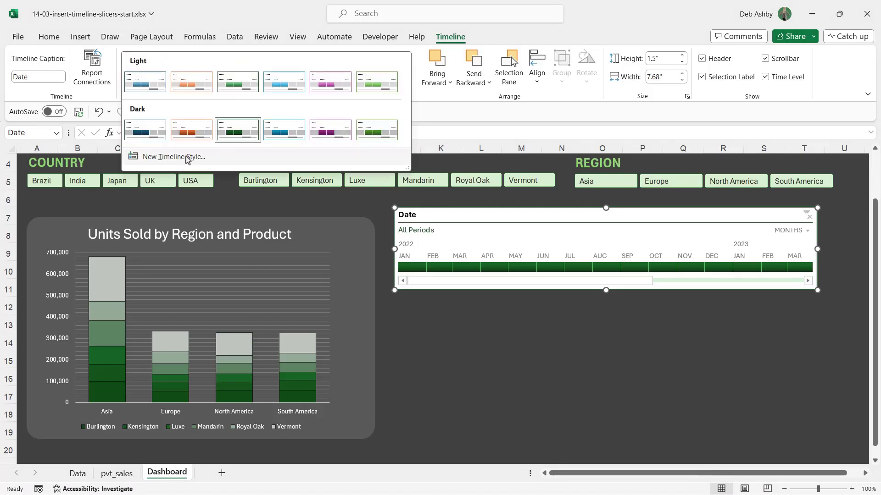
{"action": "key", "text": "Escape"}
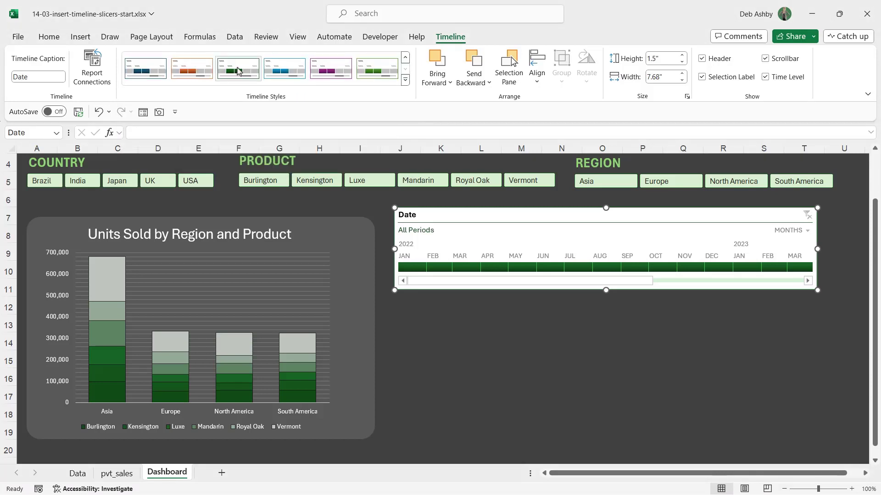
- Duplicate the dark green timeline style and name the copy "DA Timeline"
{"action": "right_click", "coordinate": [238, 69]}
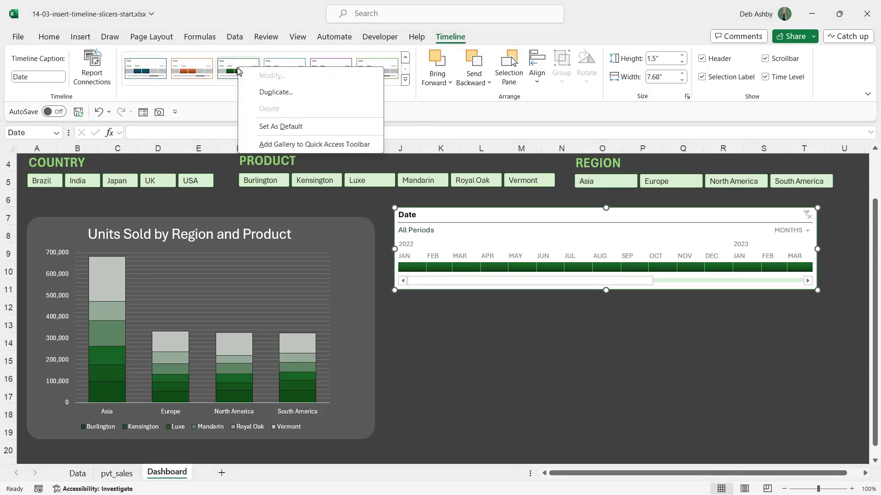
{"action": "left_click", "coordinate": [276, 92]}
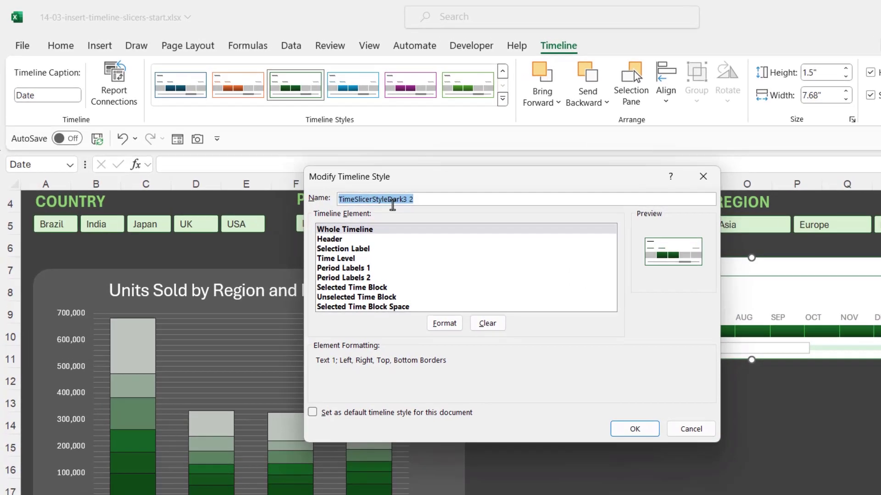
{"action": "type", "text": "DA"}
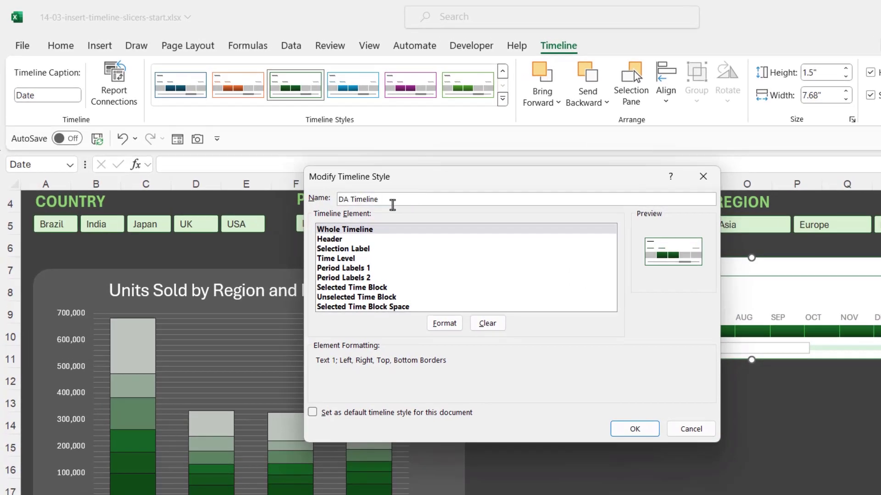
{"action": "type", "text": " Timeline"}
- Fill the DA Timeline style's Whole Timeline element with the dark gray theme color that matches the dashboard background
{"action": "left_click_drag", "start_coordinate": [544, 184], "coordinate": [314, 264]}
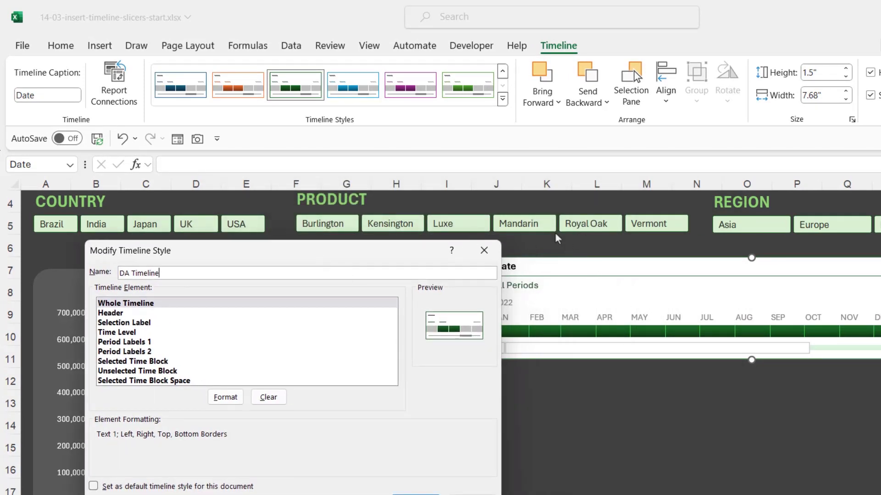
{"action": "left_click", "coordinate": [118, 304]}
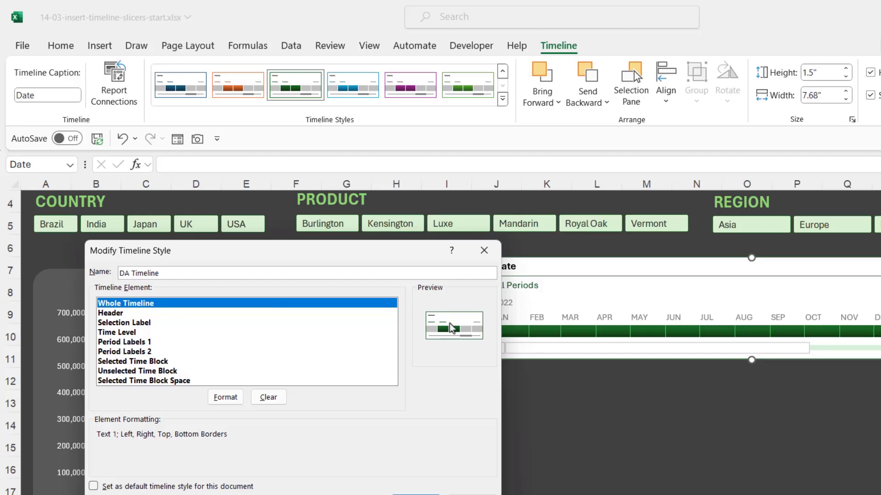
{"action": "left_click", "coordinate": [226, 397]}
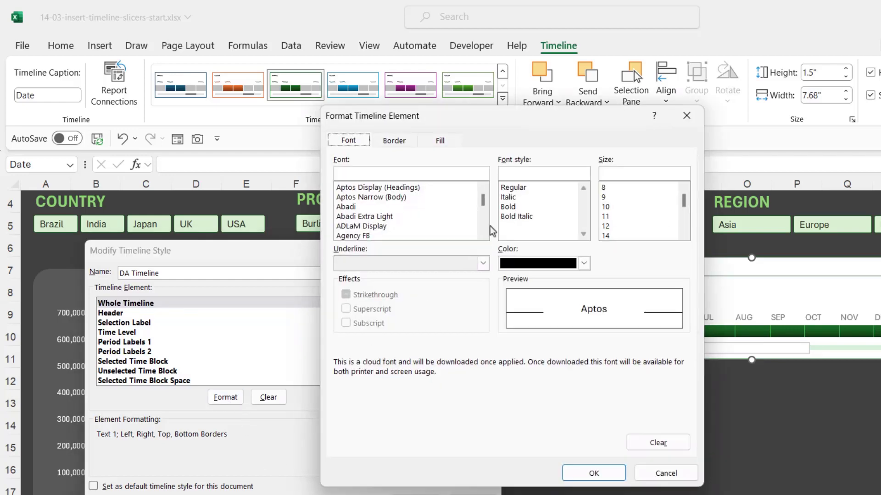
{"action": "left_click_drag", "start_coordinate": [539, 123], "coordinate": [354, 137]}
{"action": "left_click", "coordinate": [255, 154]}
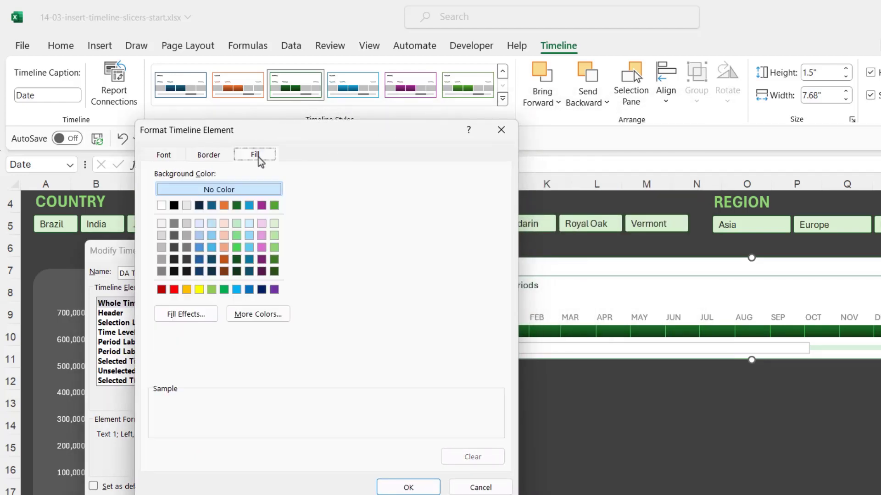
{"action": "left_click", "coordinate": [174, 259]}
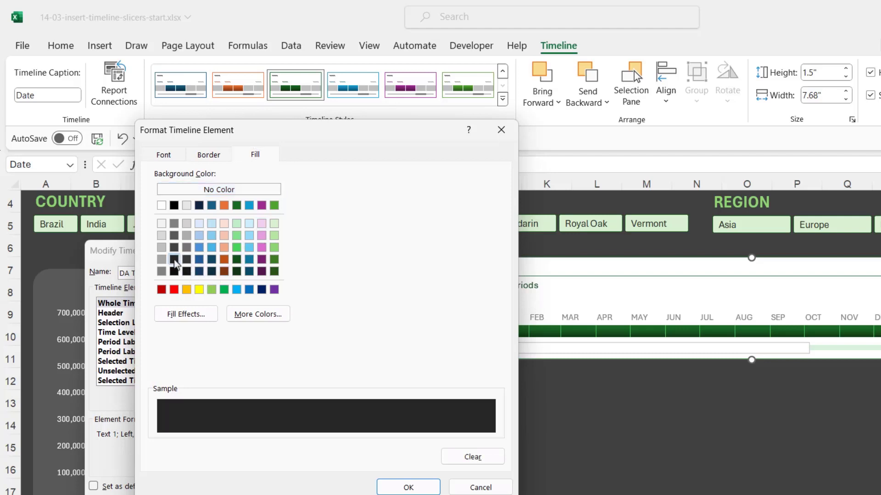
{"action": "left_click", "coordinate": [174, 248]}
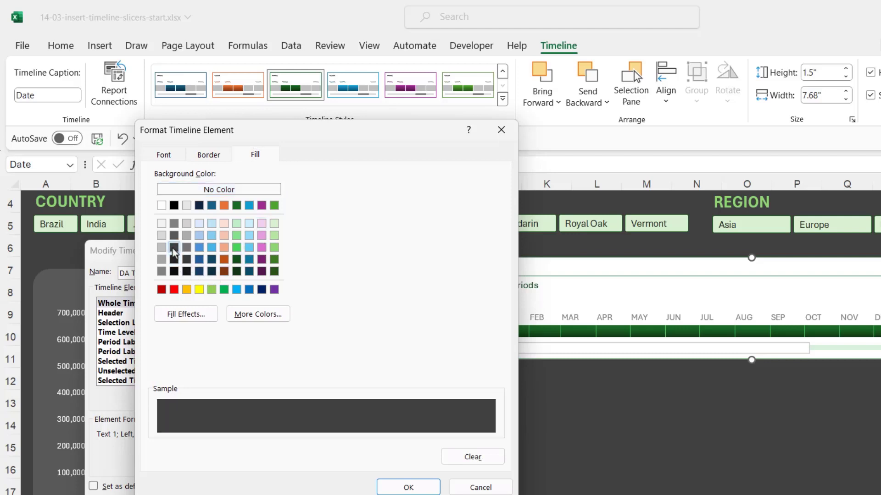
{"action": "left_click", "coordinate": [408, 487]}
- Set the Whole Timeline element's font color to white and save the DA Timeline style
{"action": "left_click", "coordinate": [228, 397]}
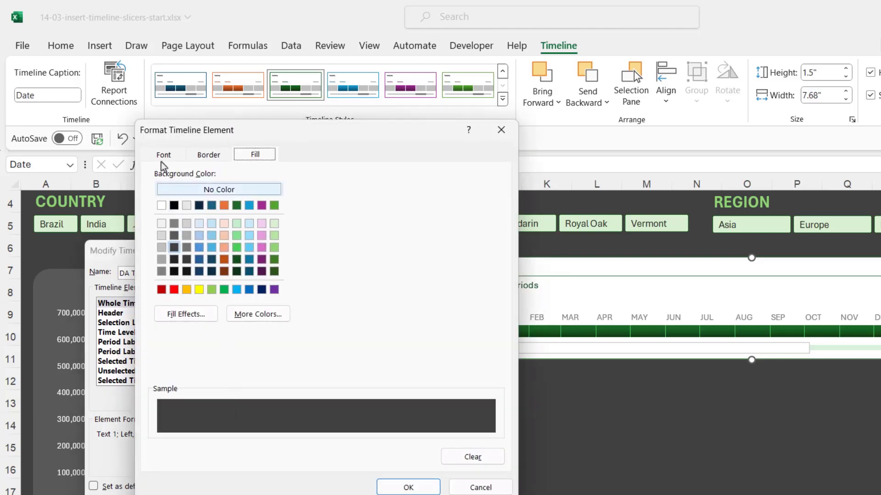
{"action": "left_click", "coordinate": [162, 156]}
{"action": "left_click", "coordinate": [398, 277]}
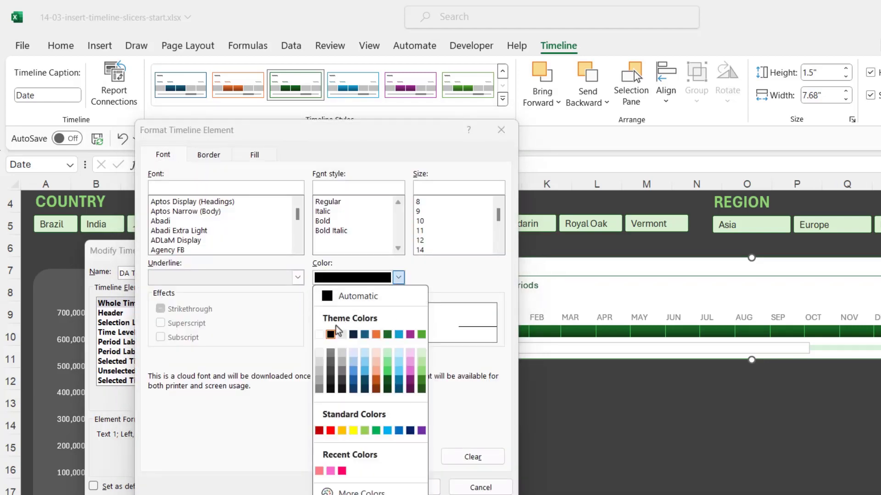
{"action": "left_click", "coordinate": [319, 334]}
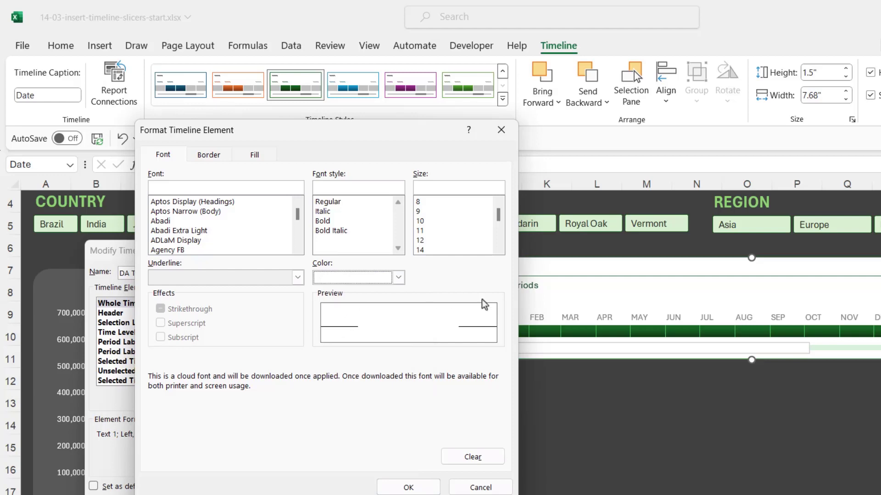
{"action": "left_click", "coordinate": [408, 487]}
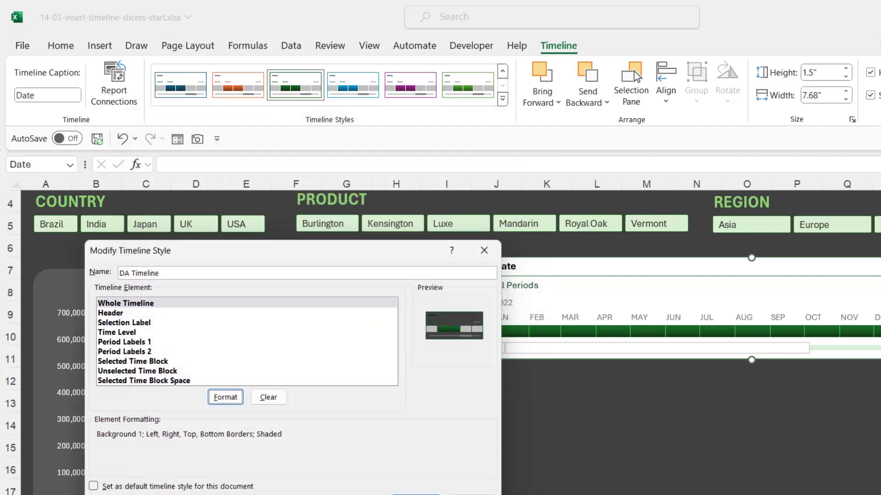
{"action": "left_click", "coordinate": [415, 493]}
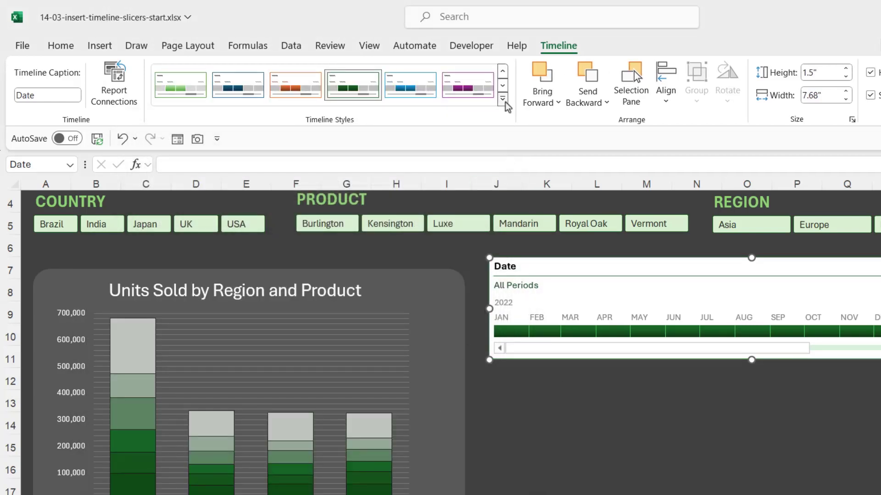
- Apply the custom DA Timeline style to the Date timeline
{"action": "left_click", "coordinate": [503, 99]}
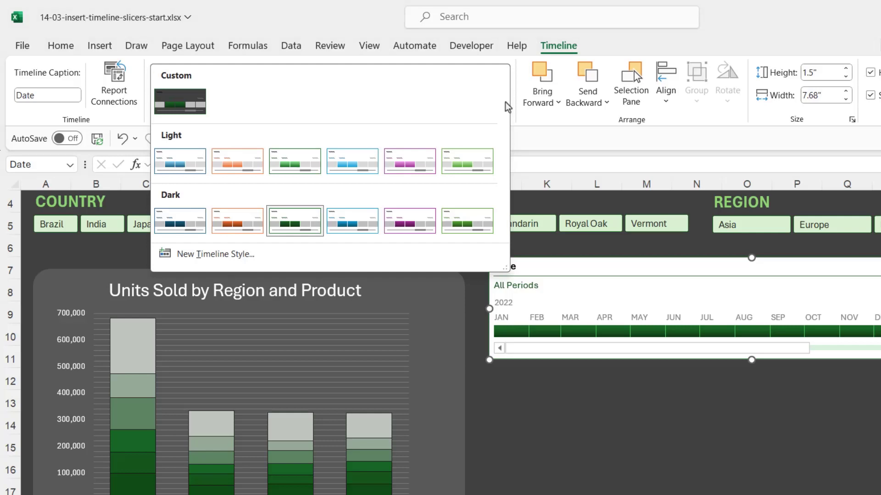
{"action": "left_click", "coordinate": [186, 110]}
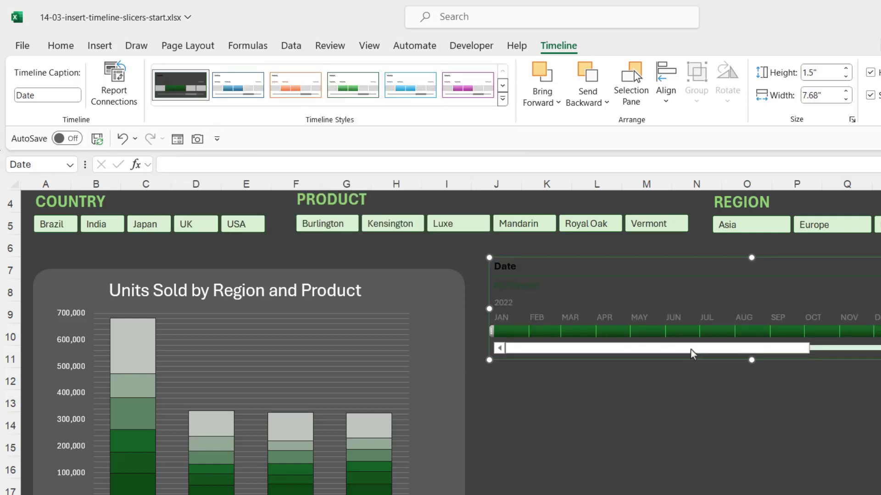
{"action": "left_click_drag", "start_coordinate": [692, 353], "coordinate": [607, 348]}
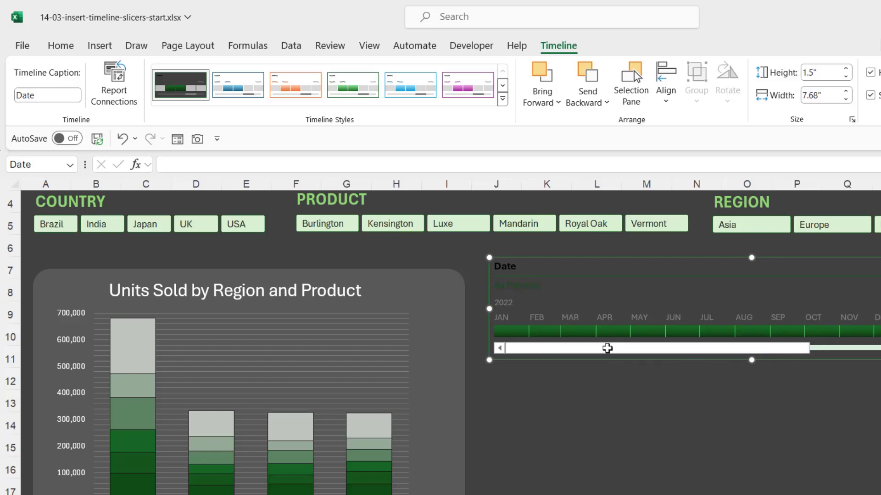
- Modify the DA Timeline style, setting the font color of its Header element to white
{"action": "right_click", "coordinate": [190, 84]}
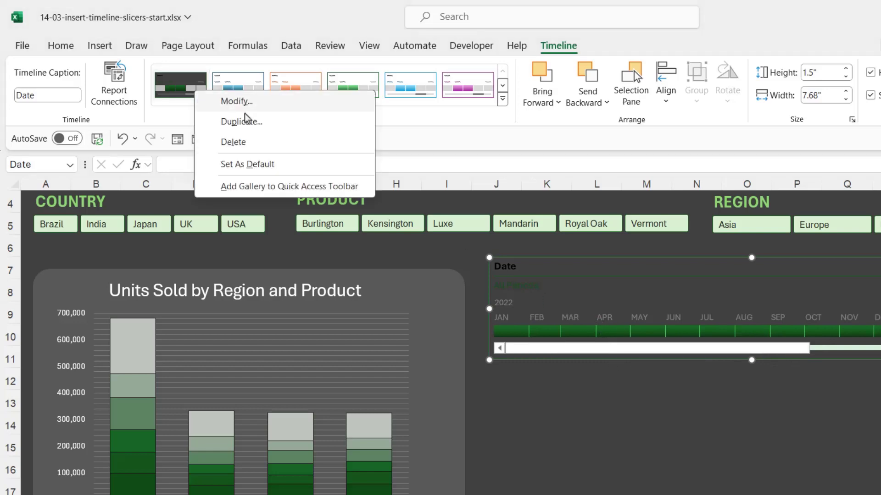
{"action": "left_click", "coordinate": [244, 102]}
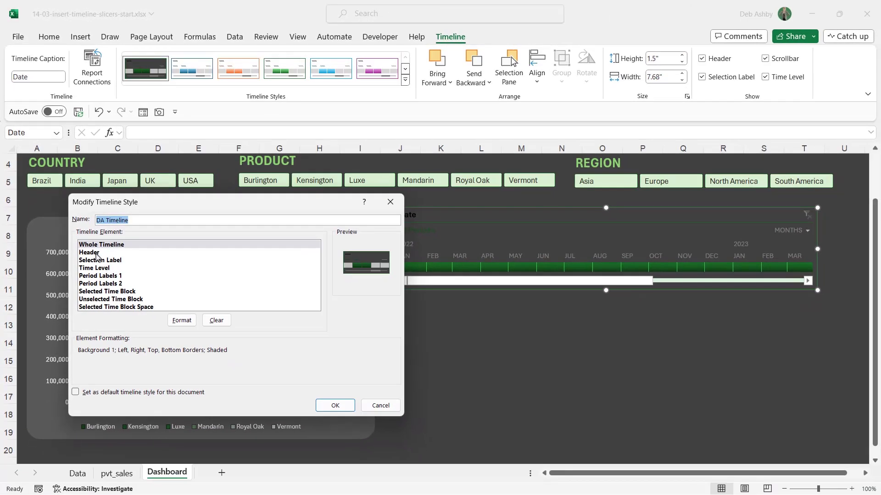
{"action": "left_click", "coordinate": [296, 296]}
{"action": "left_click_drag", "start_coordinate": [262, 210], "coordinate": [227, 203]}
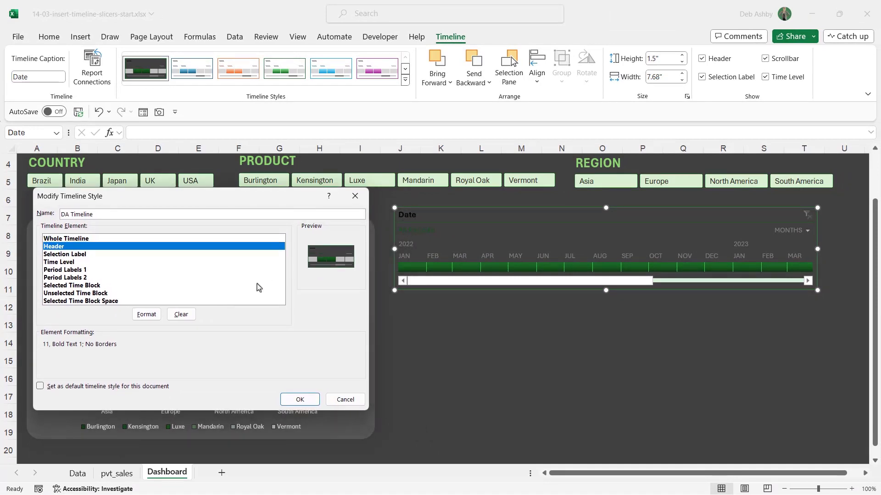
{"action": "left_click", "coordinate": [146, 315]}
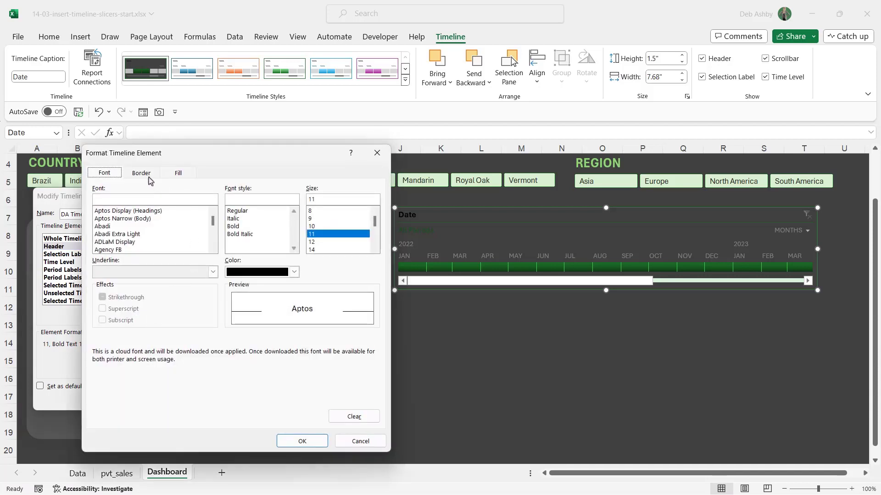
{"action": "left_click", "coordinate": [294, 272]}
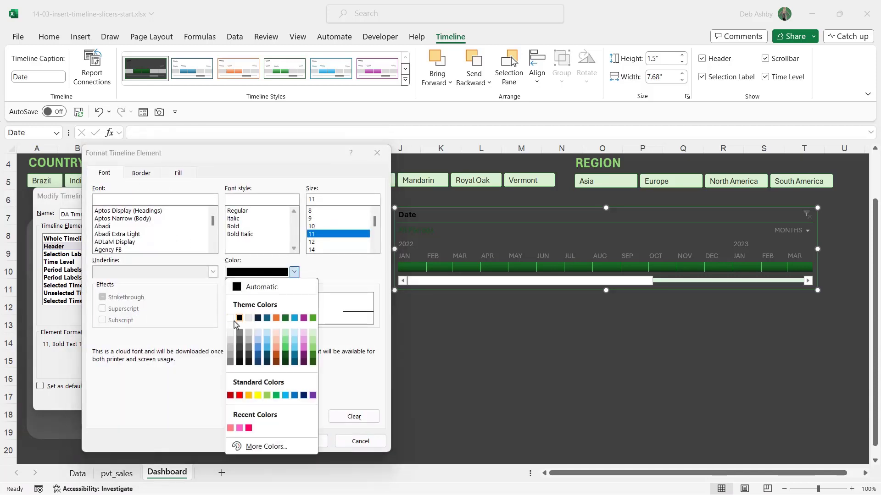
{"action": "left_click", "coordinate": [238, 322]}
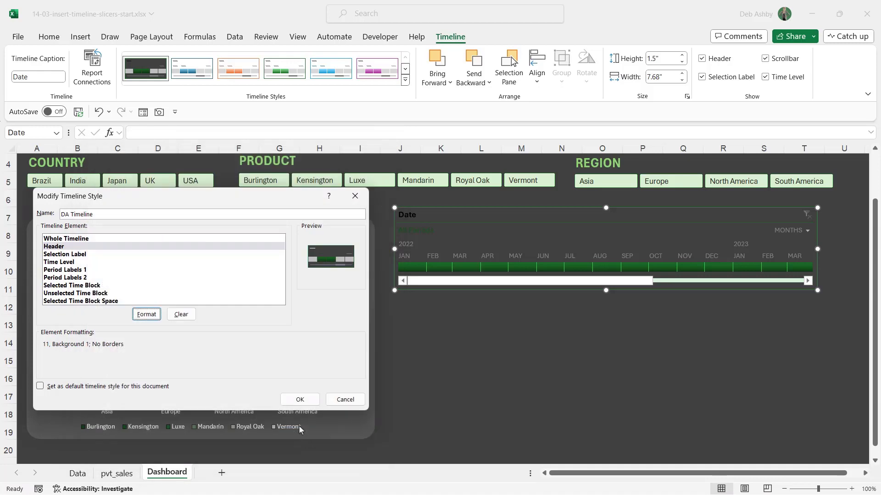
- Set the font color of the style's Selection Label element to white
{"action": "left_click", "coordinate": [83, 256]}
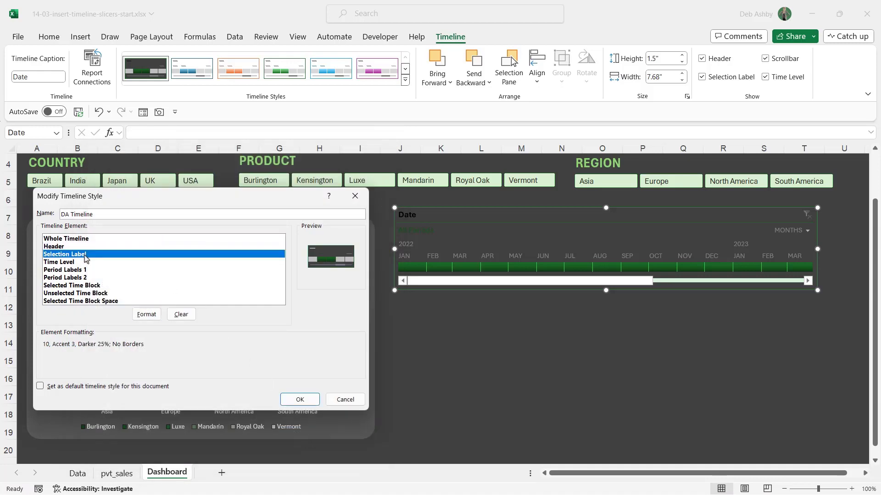
{"action": "left_click", "coordinate": [146, 315]}
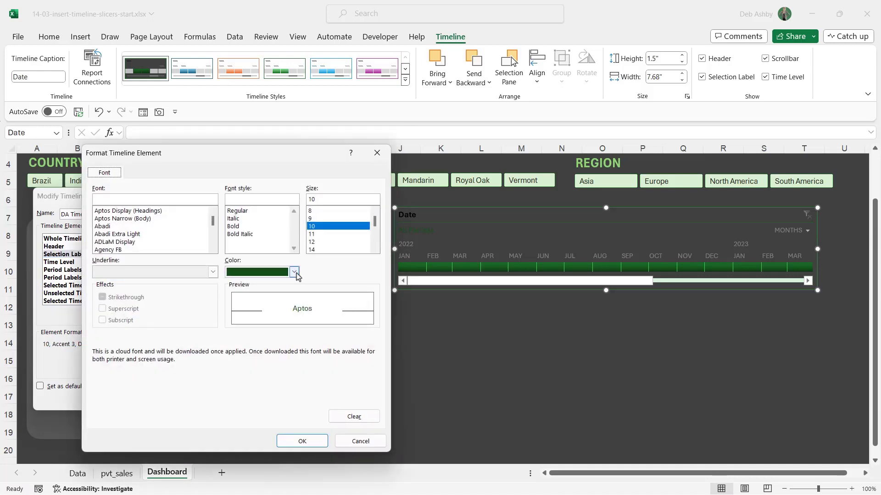
{"action": "left_click", "coordinate": [294, 272]}
{"action": "left_click", "coordinate": [225, 316]}
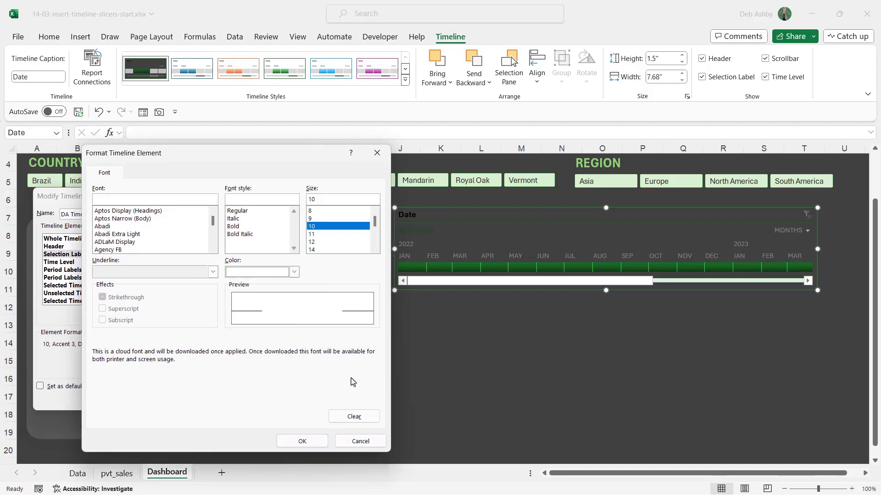
{"action": "left_click", "coordinate": [302, 441]}
- Set the font color of the style's Time Level element to white
{"action": "left_click", "coordinate": [69, 262]}
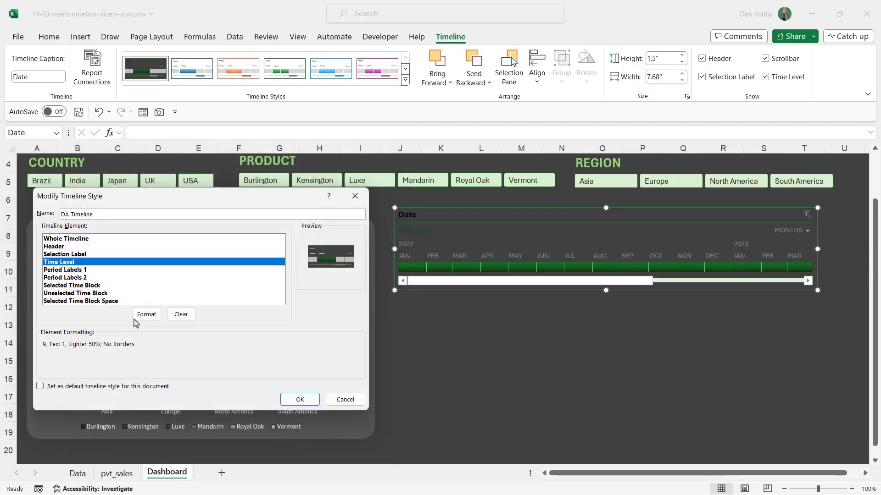
{"action": "left_click", "coordinate": [146, 314]}
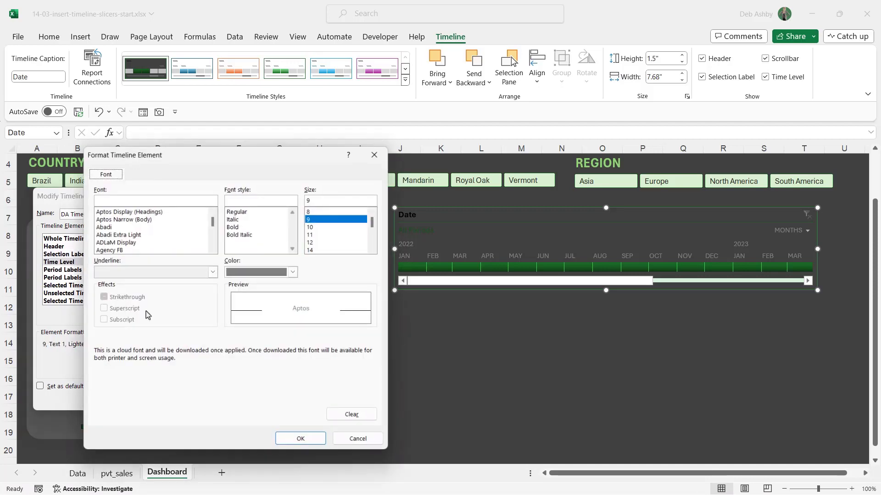
{"action": "left_click", "coordinate": [294, 272]}
{"action": "left_click", "coordinate": [232, 317]}
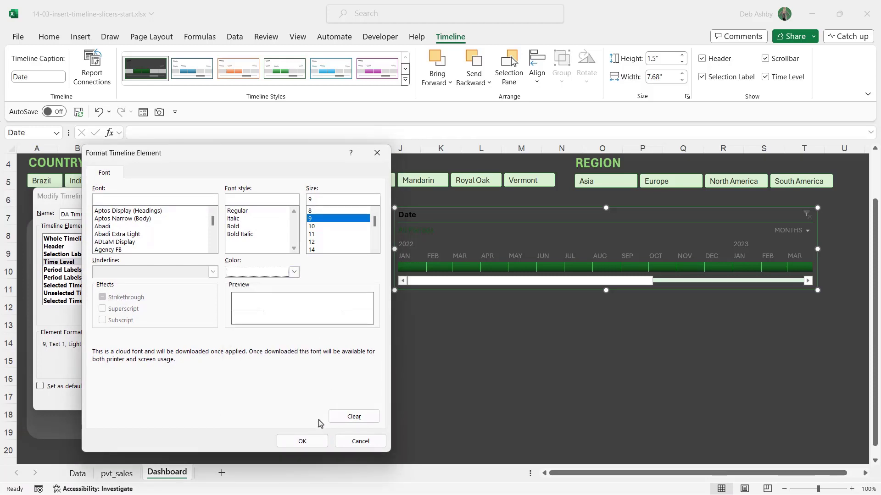
{"action": "left_click", "coordinate": [303, 442]}
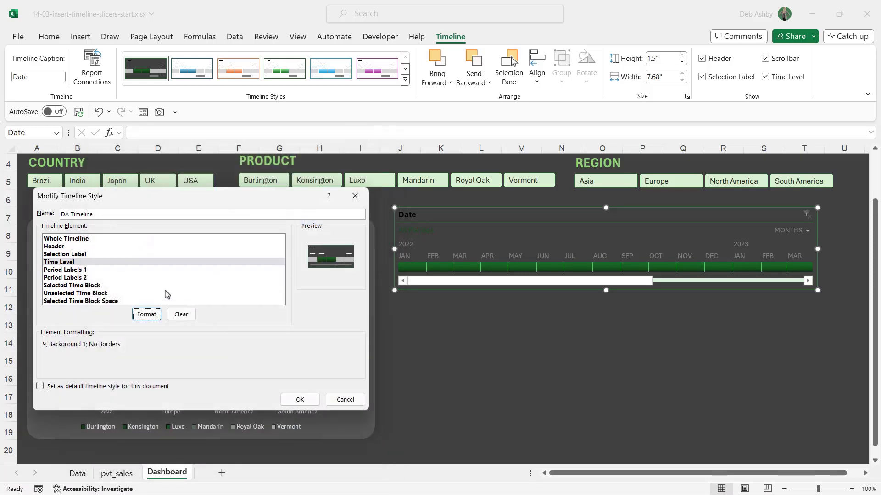
- Set the font color of the Period Labels 1 and Period Labels 2 elements to white and save the style
{"action": "left_click", "coordinate": [60, 271]}
{"action": "left_click", "coordinate": [146, 315]}
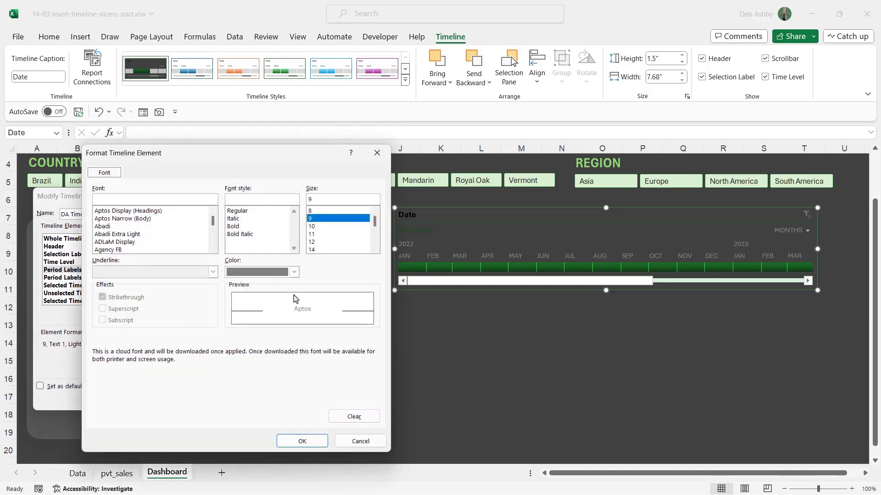
{"action": "left_click", "coordinate": [295, 272]}
{"action": "left_click", "coordinate": [232, 317]}
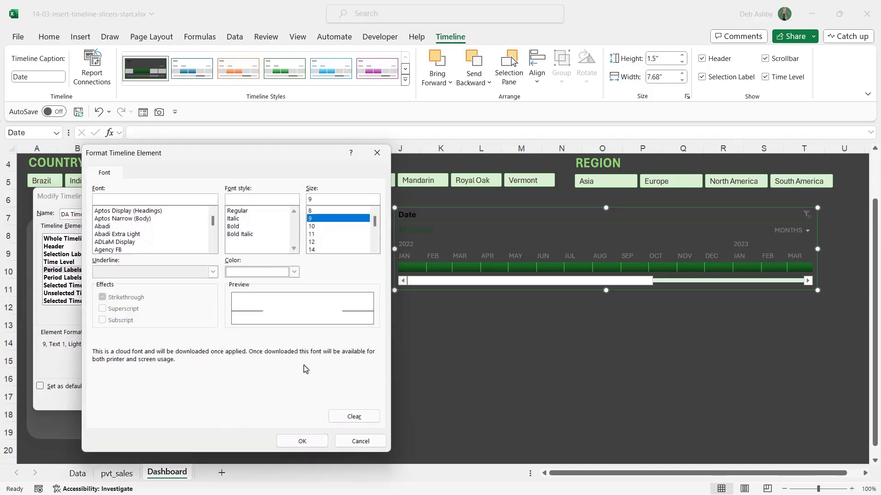
{"action": "left_click", "coordinate": [302, 441]}
{"action": "left_click", "coordinate": [85, 279]}
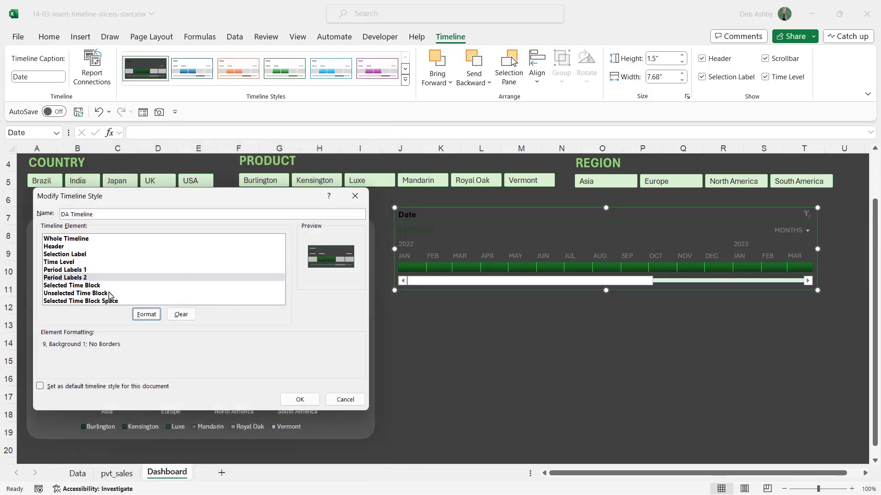
{"action": "left_click", "coordinate": [300, 400]}
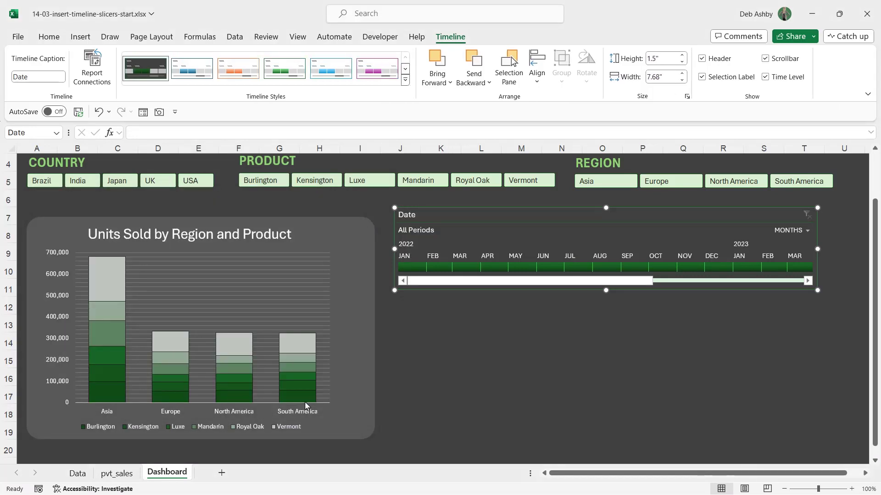
{"action": "left_click", "coordinate": [594, 342]}
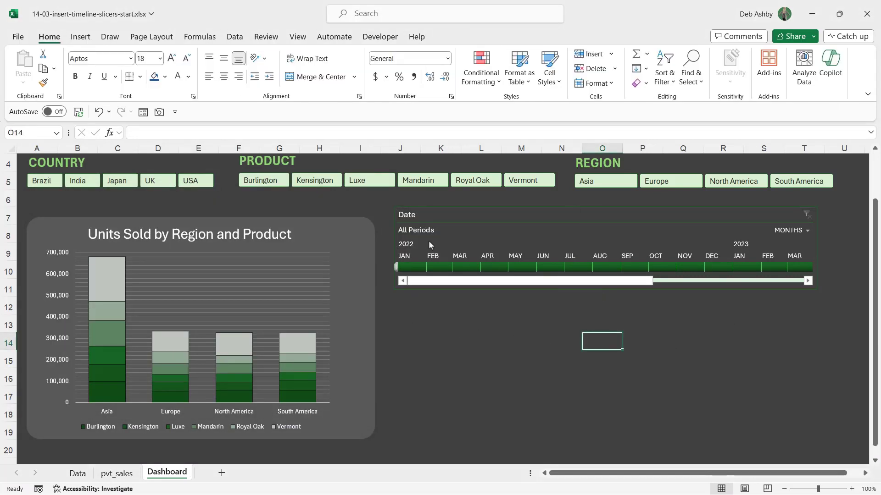
- Modify the DA Timeline style, removing all borders from its Whole Timeline element, and save the style
{"action": "left_click", "coordinate": [533, 212]}
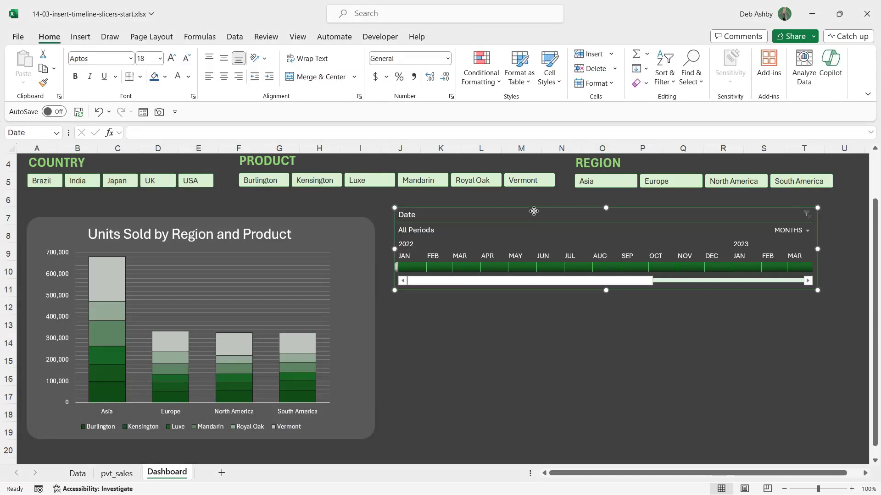
{"action": "left_click", "coordinate": [450, 37]}
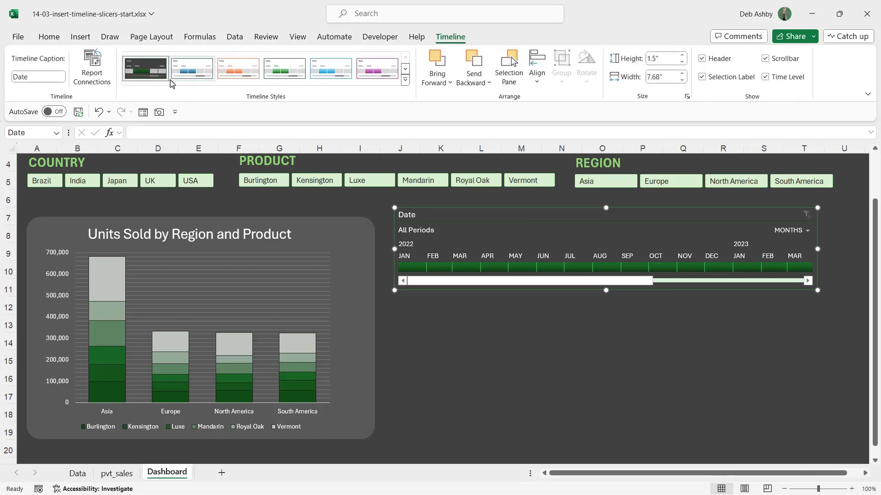
{"action": "right_click", "coordinate": [143, 73]}
{"action": "left_click", "coordinate": [168, 78]}
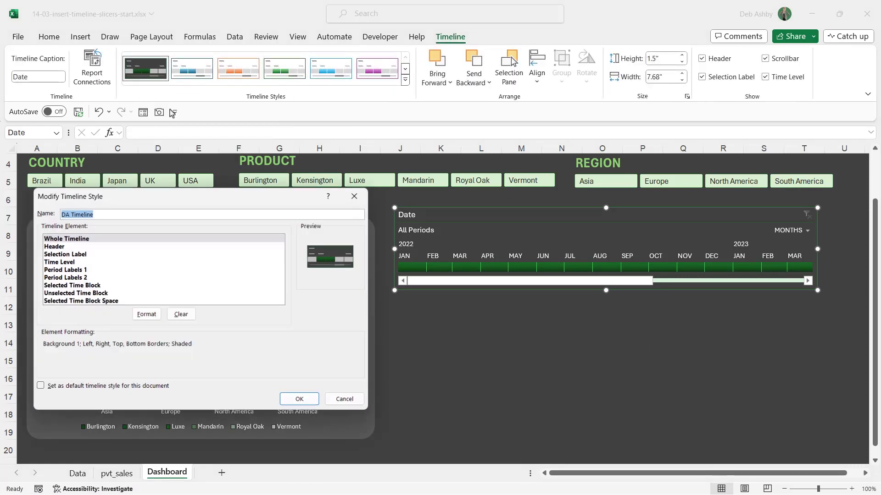
{"action": "left_click", "coordinate": [100, 243]}
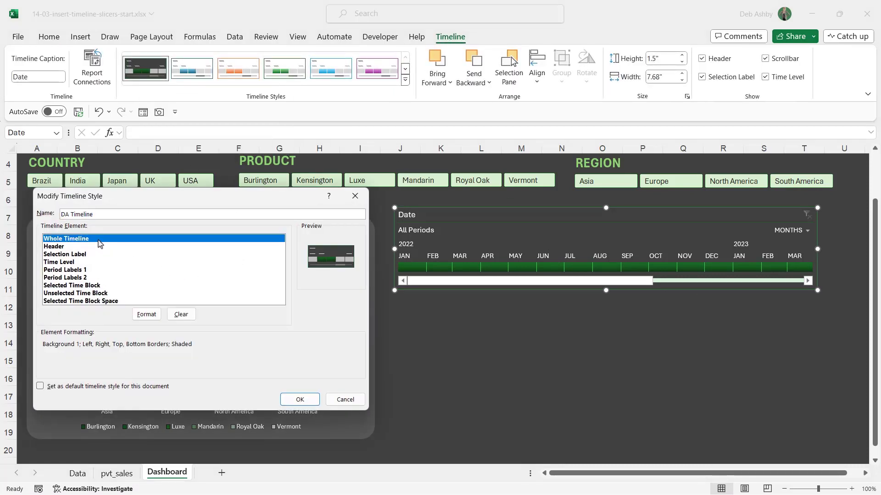
{"action": "left_click", "coordinate": [146, 315]}
{"action": "left_click", "coordinate": [112, 170]}
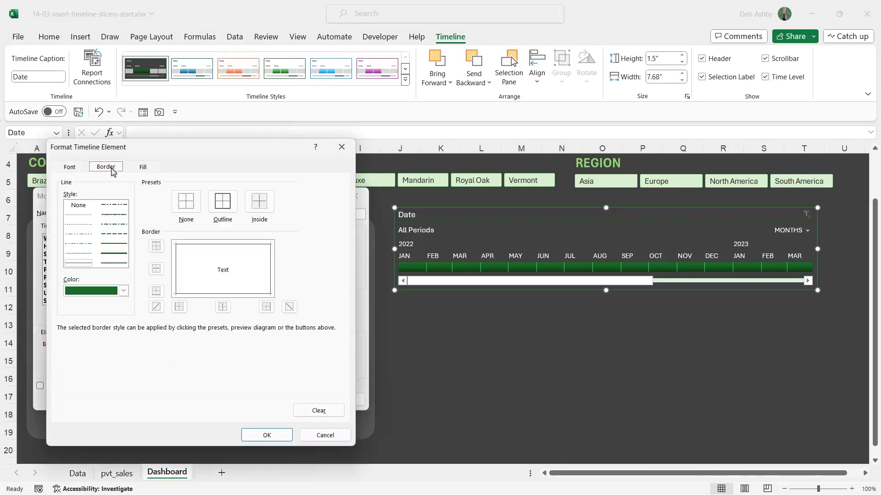
{"action": "left_click", "coordinate": [184, 202]}
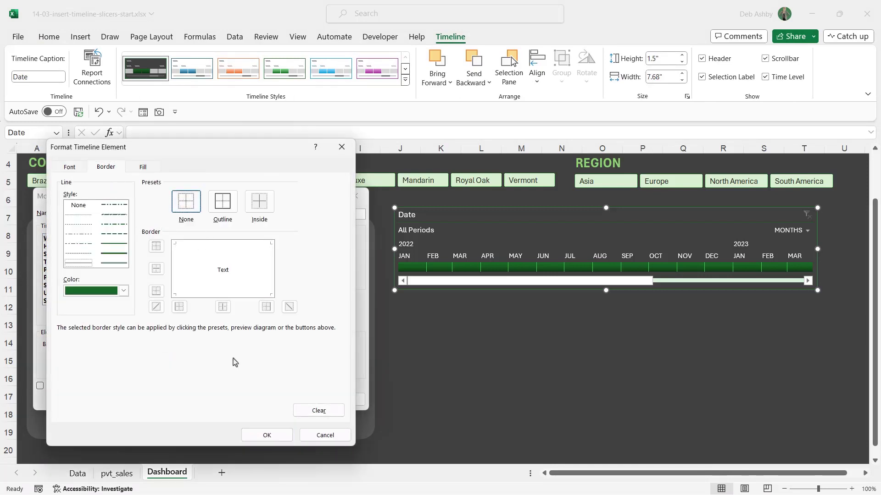
{"action": "left_click", "coordinate": [261, 435]}
{"action": "left_click", "coordinate": [316, 400]}
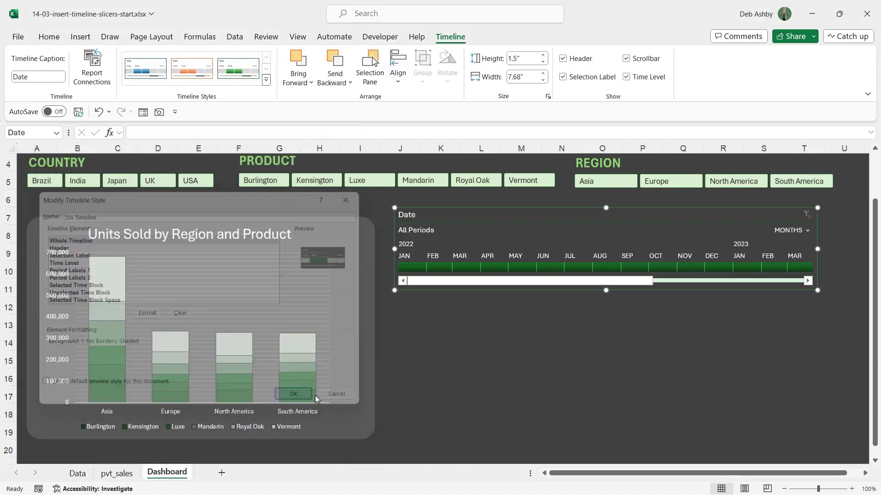
{"action": "left_click", "coordinate": [523, 342]}
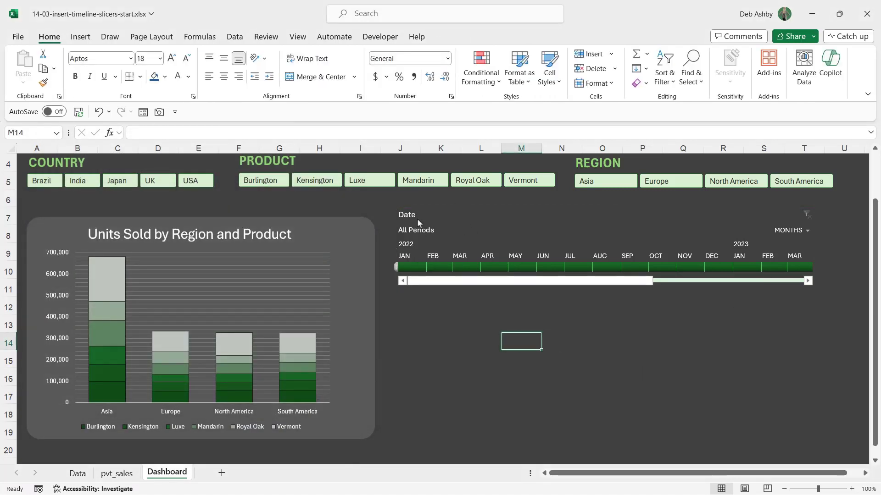
- Hide the header and the selection label of the Date timeline
{"action": "left_click", "coordinate": [430, 217]}
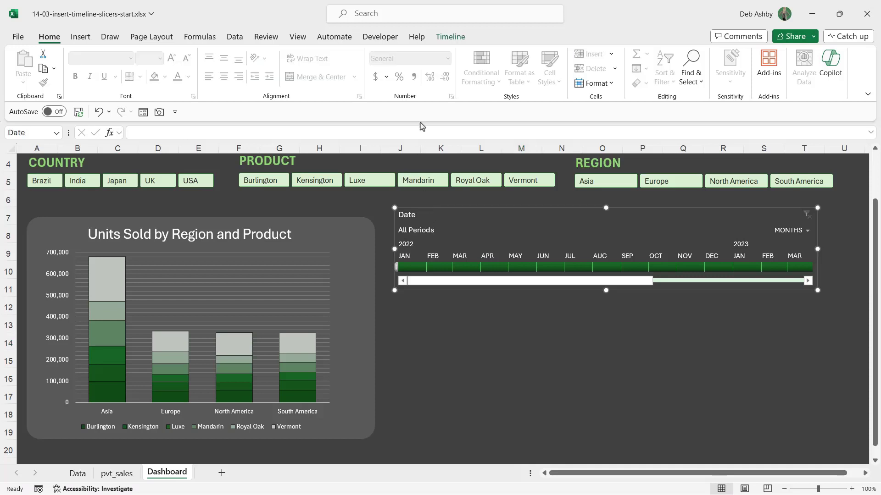
{"action": "left_click", "coordinate": [457, 39]}
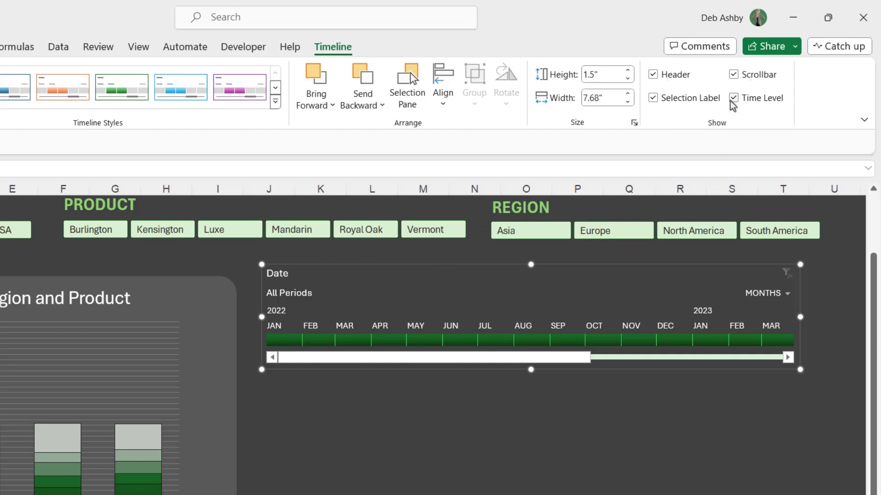
{"action": "left_click", "coordinate": [655, 76]}
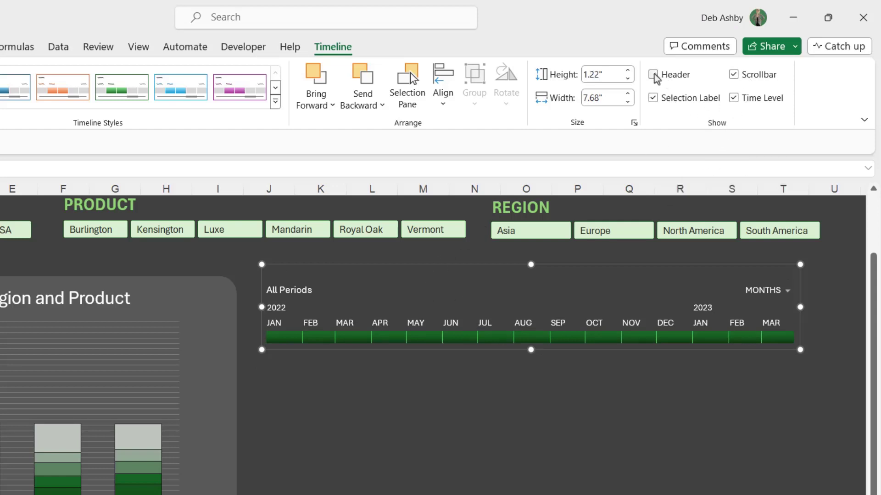
{"action": "left_click", "coordinate": [653, 98]}
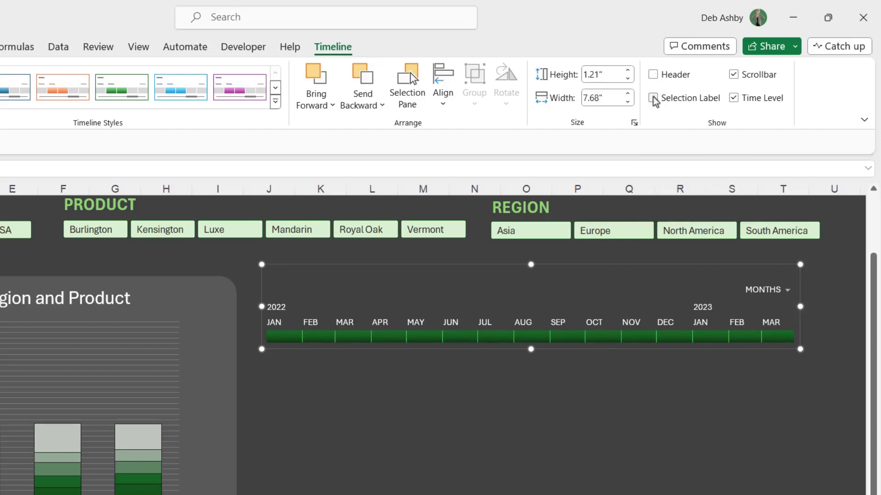
{"action": "left_click", "coordinate": [653, 98]}
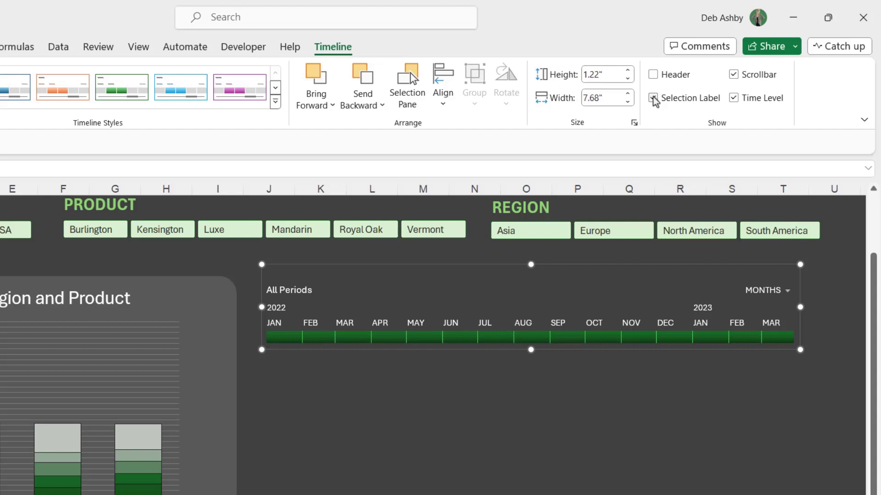
{"action": "left_click", "coordinate": [653, 98]}
{"action": "left_click", "coordinate": [653, 98]}
{"action": "left_click", "coordinate": [653, 98]}
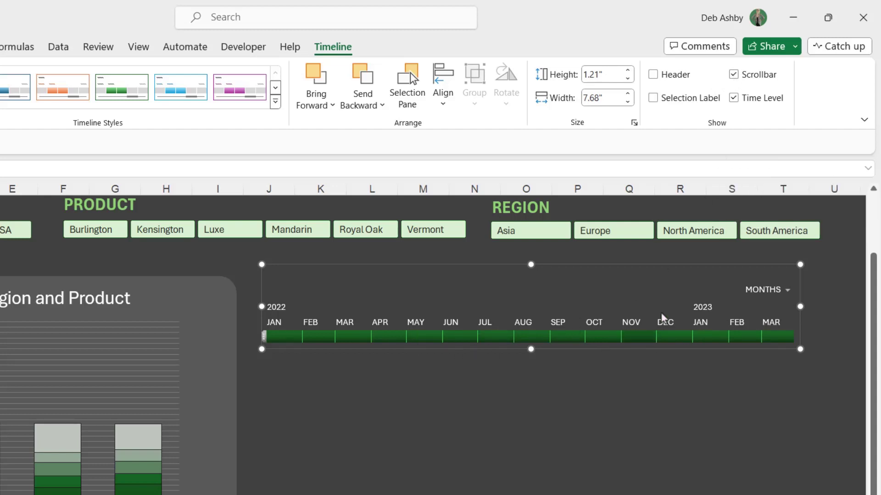
- Hide the time level selector of the Date timeline after checking its period options
{"action": "left_click", "coordinate": [734, 98]}
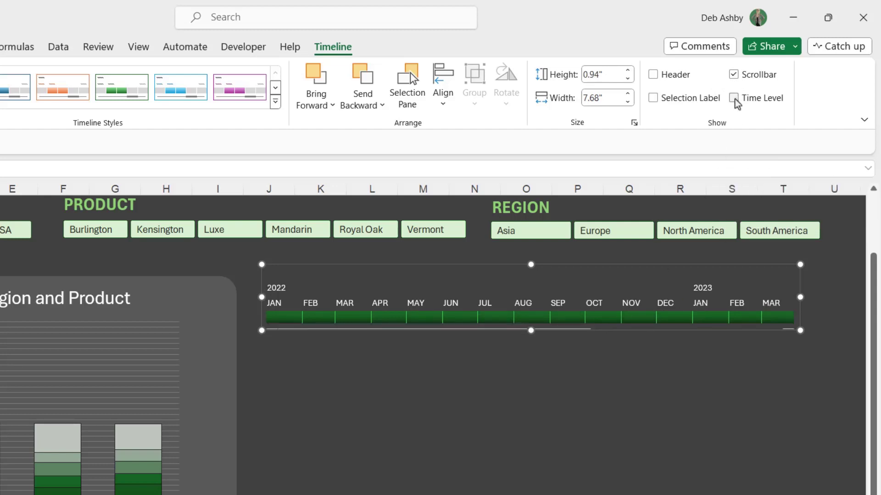
{"action": "left_click", "coordinate": [734, 99]}
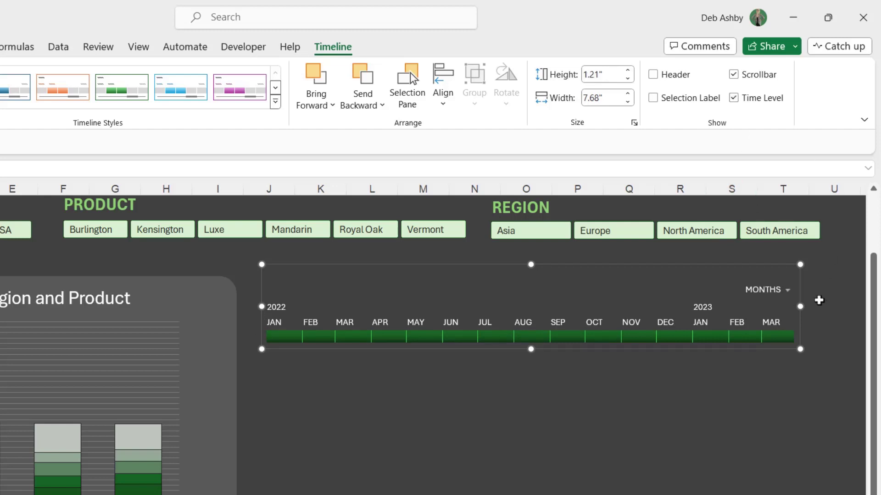
{"action": "left_click", "coordinate": [787, 291]}
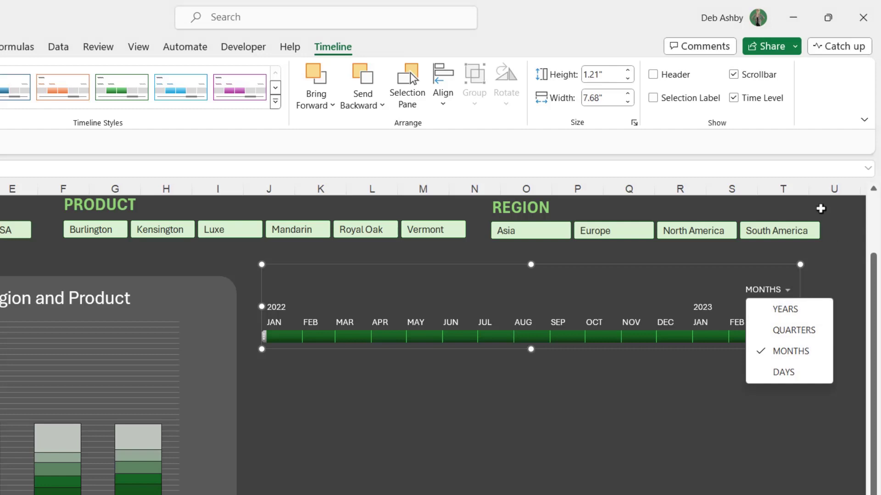
{"action": "left_click", "coordinate": [812, 144]}
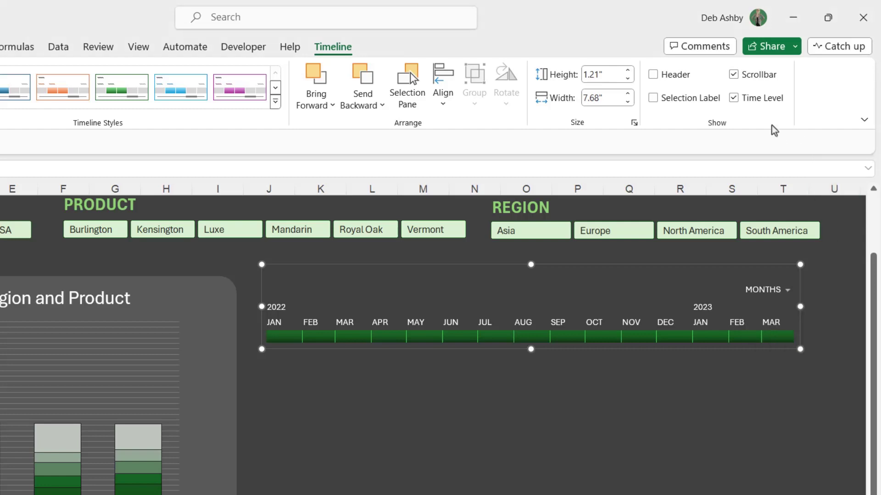
{"action": "left_click", "coordinate": [734, 98]}
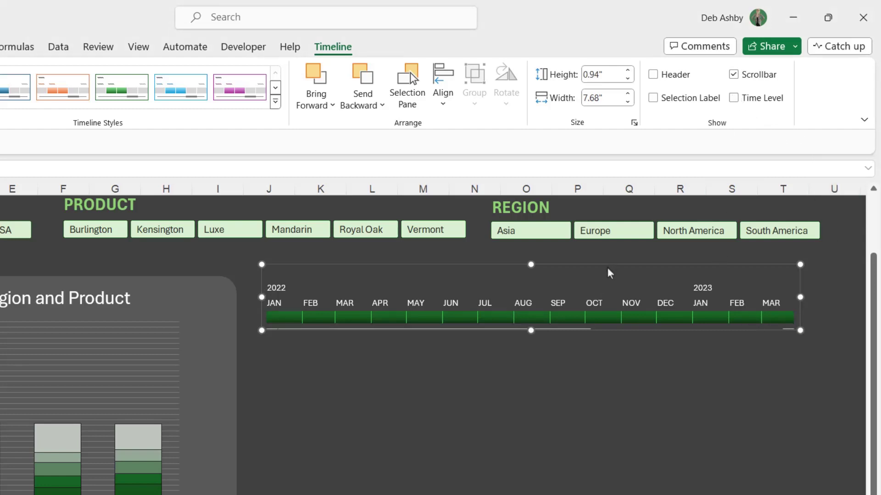
- Increase the timeline's height to about 1.22" and move it down level with the top of the chart's background panel
{"action": "left_click_drag", "start_coordinate": [532, 331], "coordinate": [531, 360]}
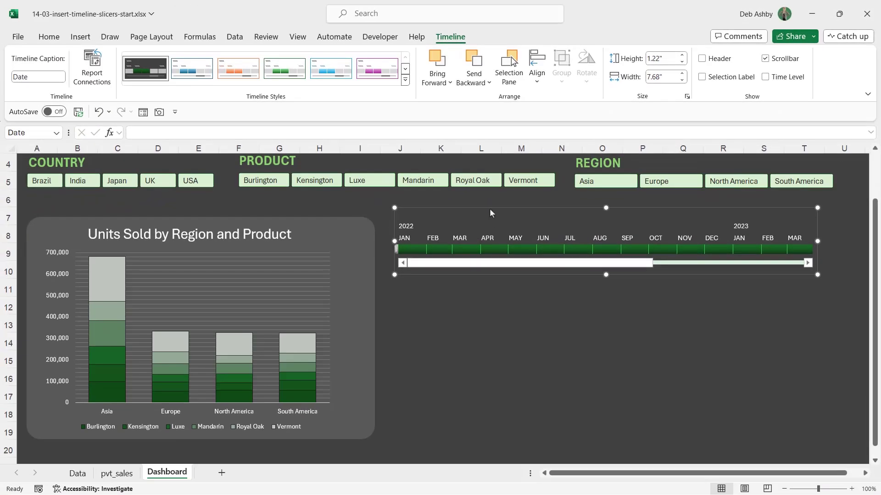
{"action": "mouse_move", "coordinate": [489, 209]}
{"action": "left_mouse_down"}
{"action": "mouse_move", "coordinate": [236, 199]}
{"action": "mouse_move", "coordinate": [120, 160]}
{"action": "mouse_move", "coordinate": [449, 233]}
{"action": "mouse_move", "coordinate": [487, 218]}
{"action": "left_mouse_up"}
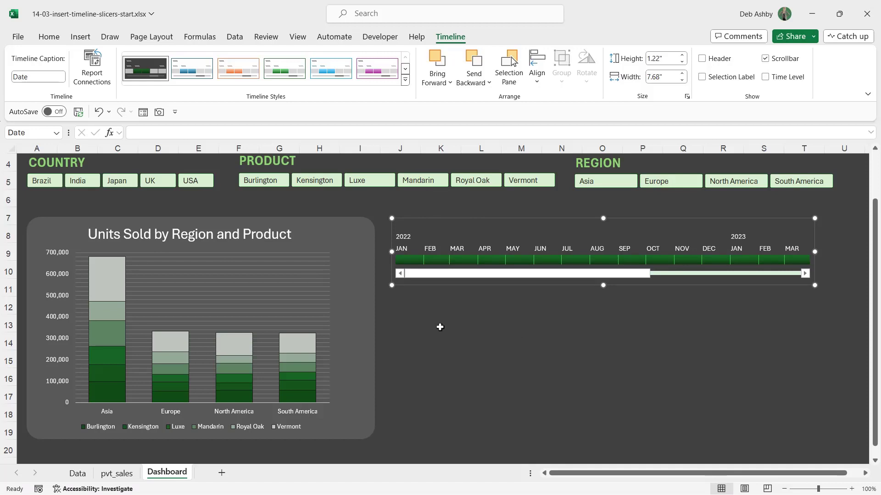
{"action": "left_click", "coordinate": [495, 325]}
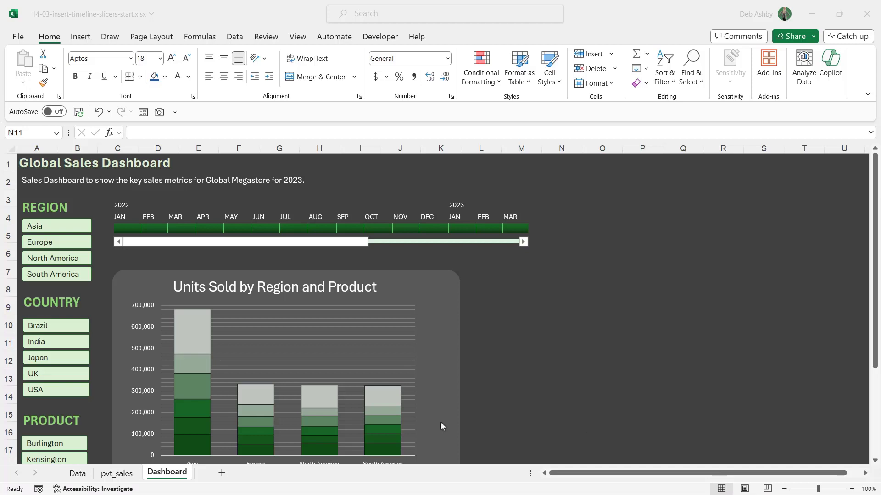
{"action": "scroll", "coordinate": [58, 319], "scroll_direction": "down", "scroll_amount": 3}
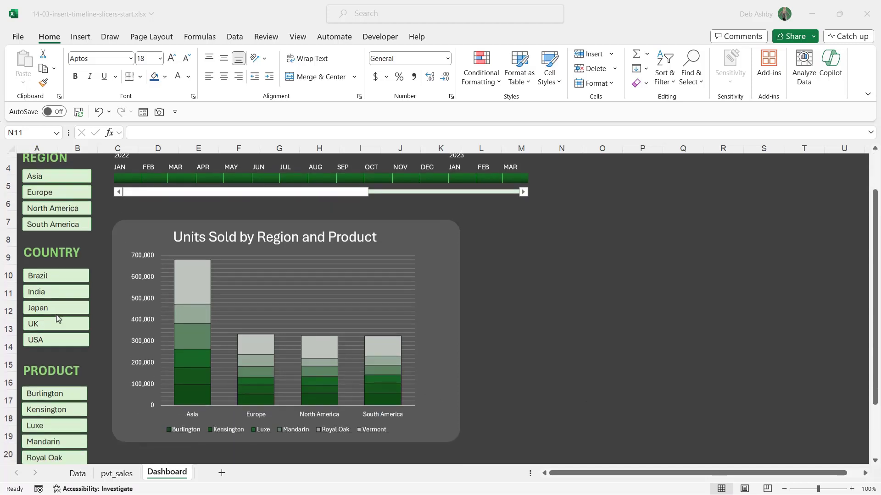
{"action": "scroll", "coordinate": [58, 318], "scroll_direction": "up", "scroll_amount": 3}
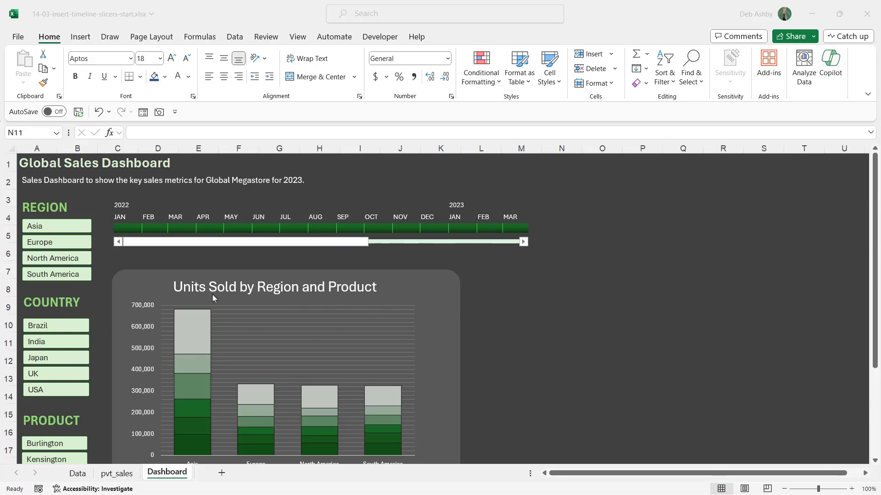
{"action": "scroll", "coordinate": [349, 375], "scroll_direction": "down", "scroll_amount": 2}
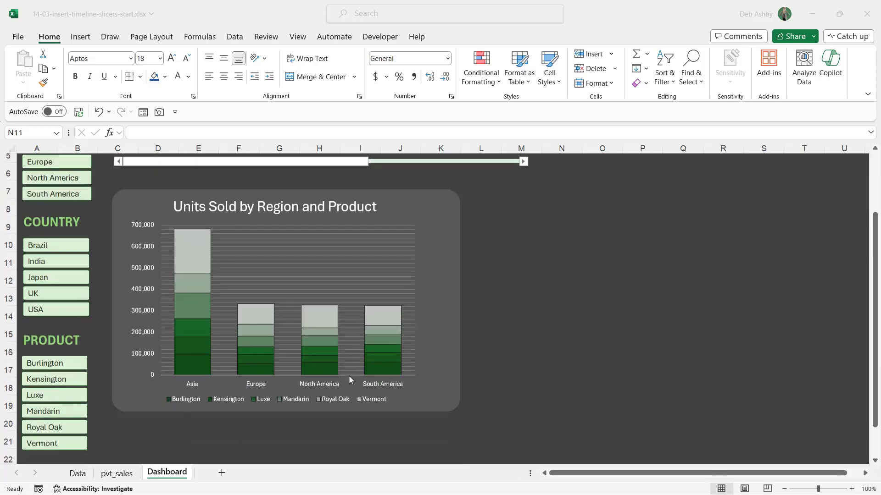
{"action": "scroll", "coordinate": [354, 375], "scroll_direction": "up", "scroll_amount": 2}
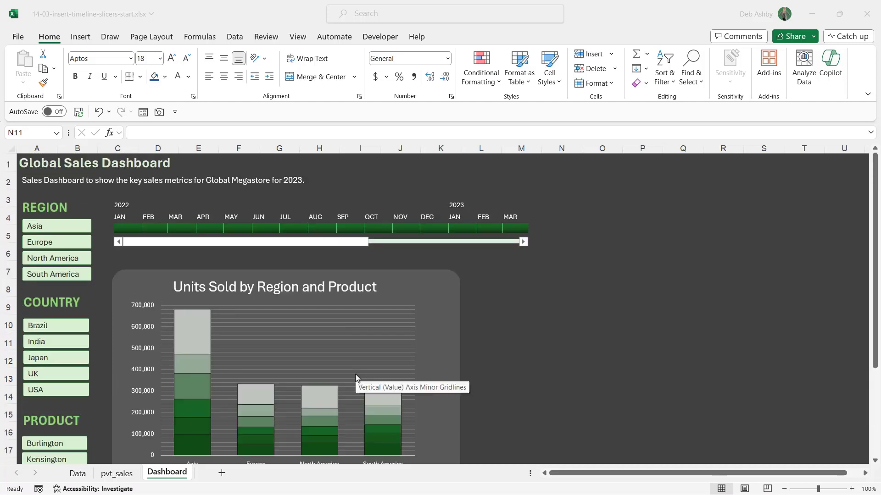
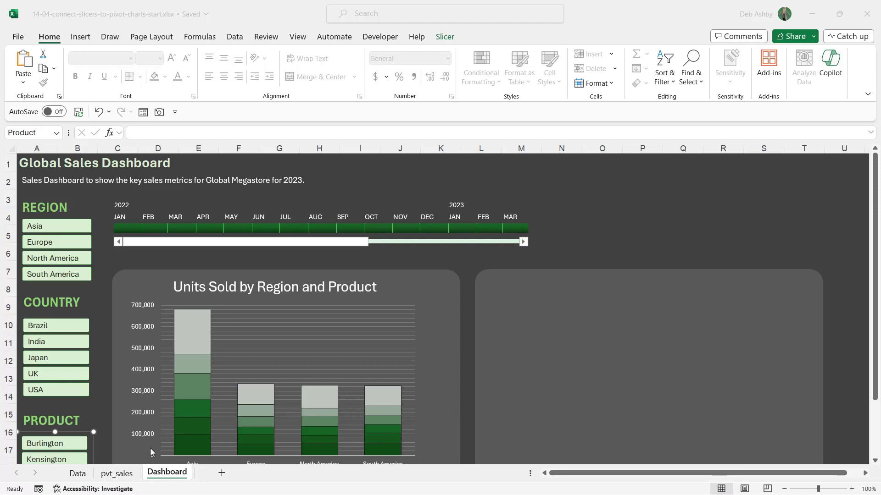
{"action": "left_click", "coordinate": [541, 272]}
{"action": "left_click", "coordinate": [529, 280]}
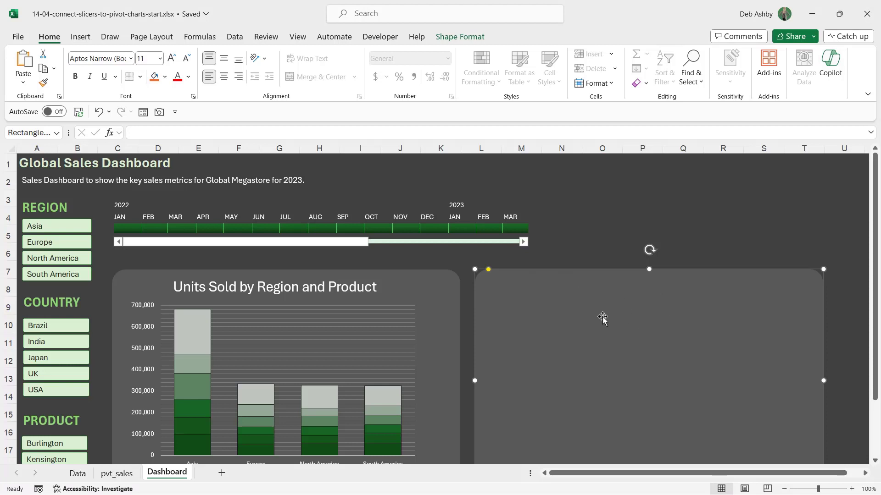
{"action": "left_click", "coordinate": [601, 214]}
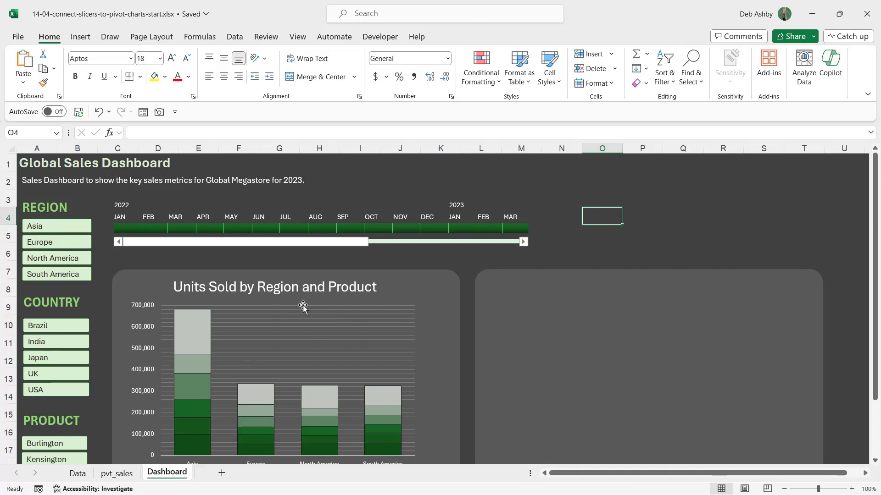
- Filter the dashboard to Asia, North America and South America with the Region slicer, and clear that filter
{"action": "left_click", "coordinate": [51, 231]}
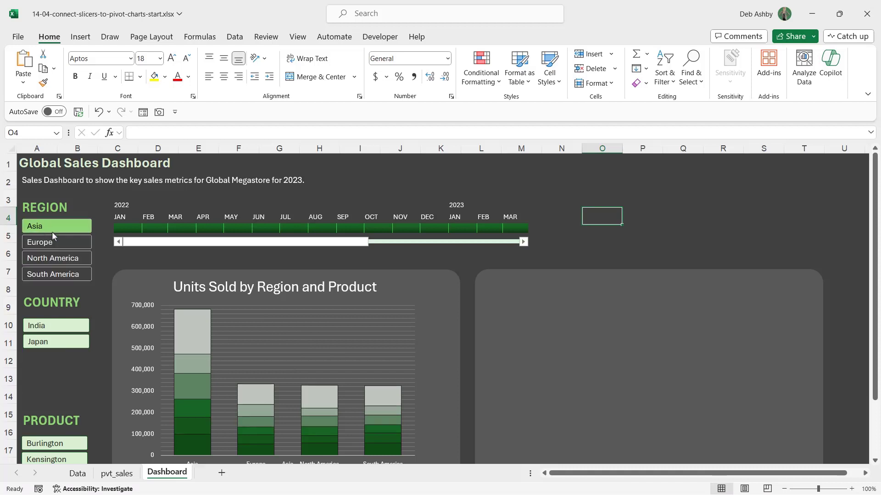
{"action": "left_click", "coordinate": [51, 257], "text": "ctrl"}
{"action": "left_click", "coordinate": [53, 274], "text": "ctrl"}
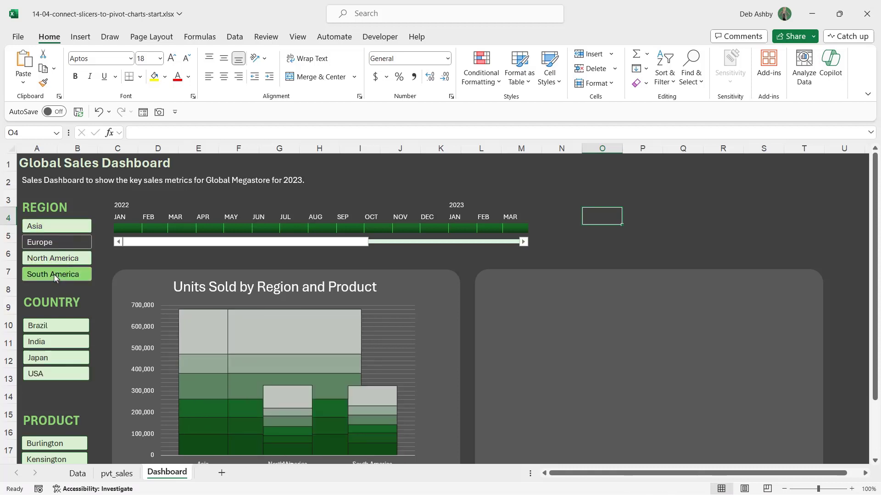
{"action": "right_click", "coordinate": [73, 248]}
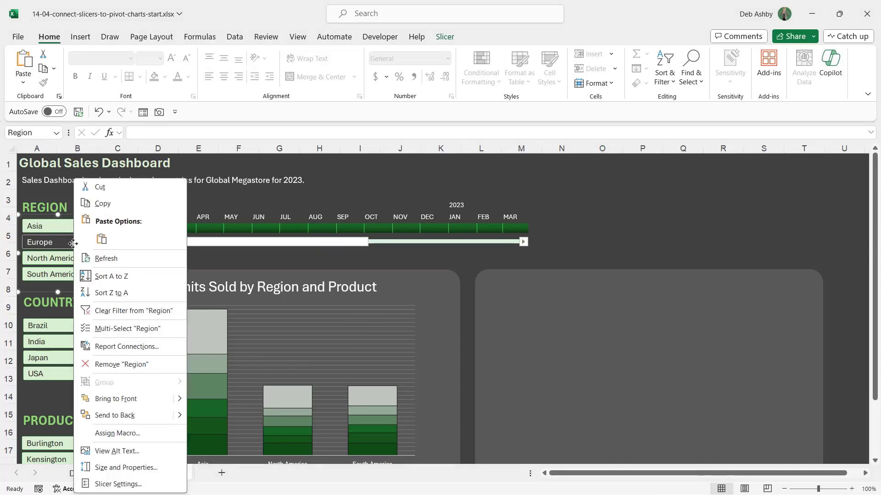
{"action": "left_click", "coordinate": [120, 311]}
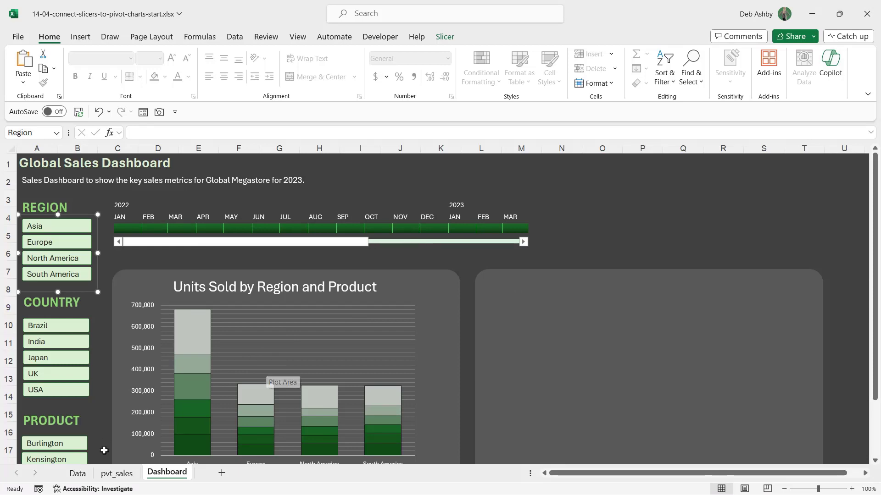
- Duplicate the pvt_sales worksheet and place the copy just before the Dashboard sheet
{"action": "left_click", "coordinate": [76, 473]}
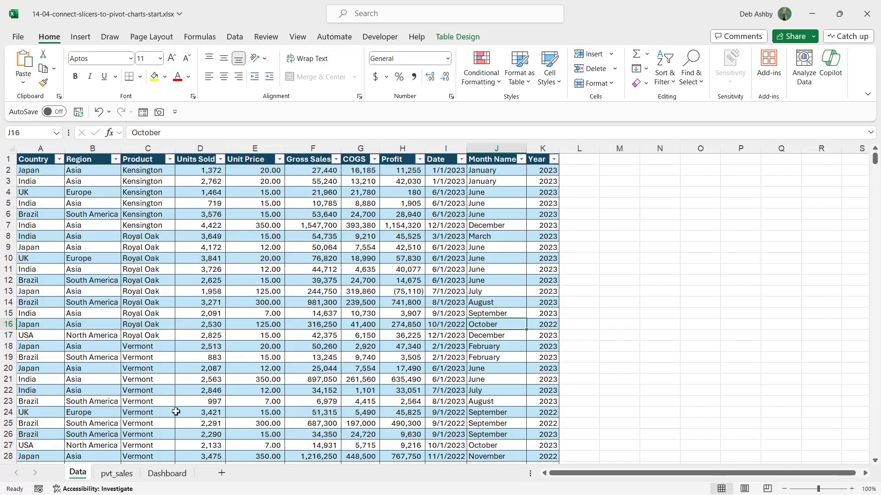
{"action": "left_click", "coordinate": [120, 474]}
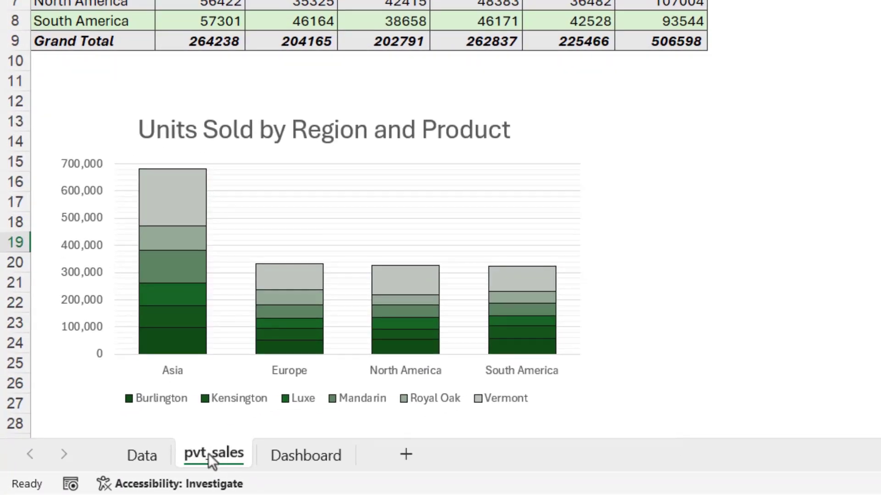
{"action": "left_click_drag", "start_coordinate": [204, 454], "coordinate": [260, 451]}
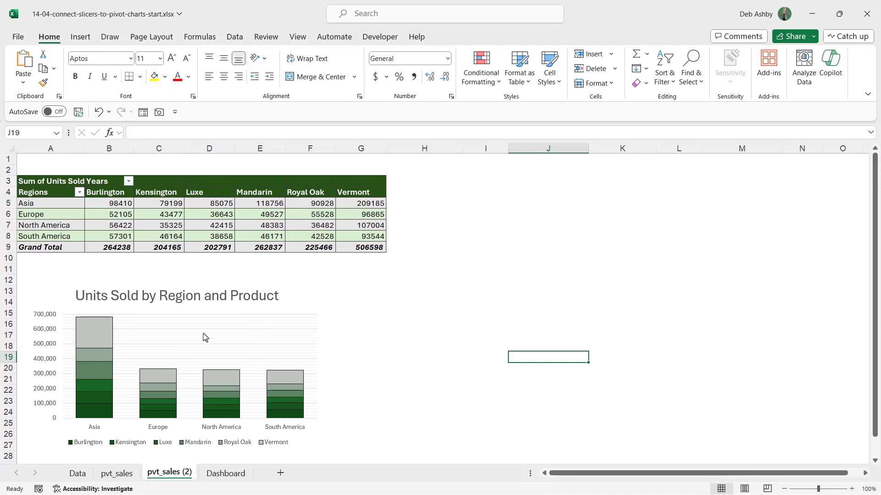
- In the duplicated sheet's PivotTable, remove the Region field and move Product from Columns to Rows
{"action": "left_click", "coordinate": [262, 214]}
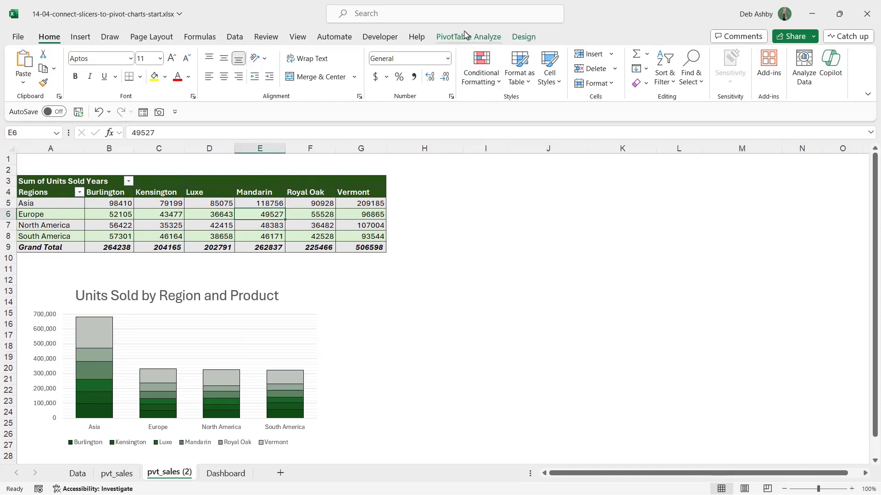
{"action": "left_click", "coordinate": [465, 36]}
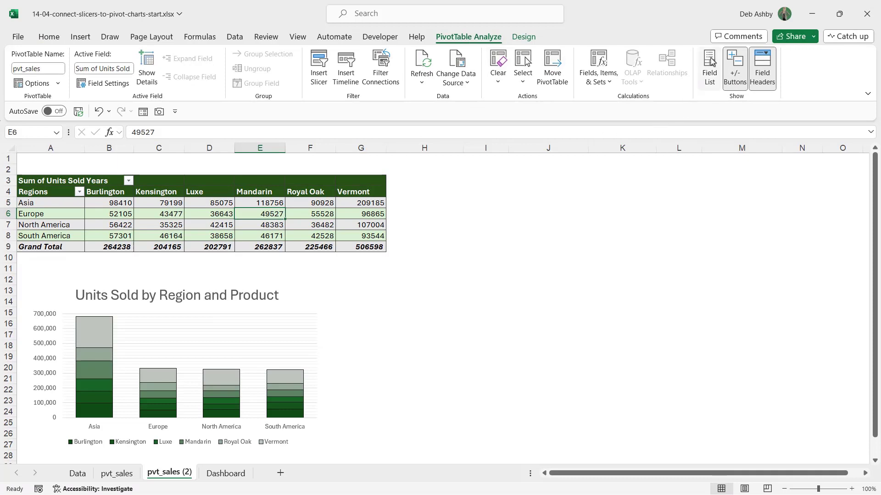
{"action": "left_click", "coordinate": [699, 61]}
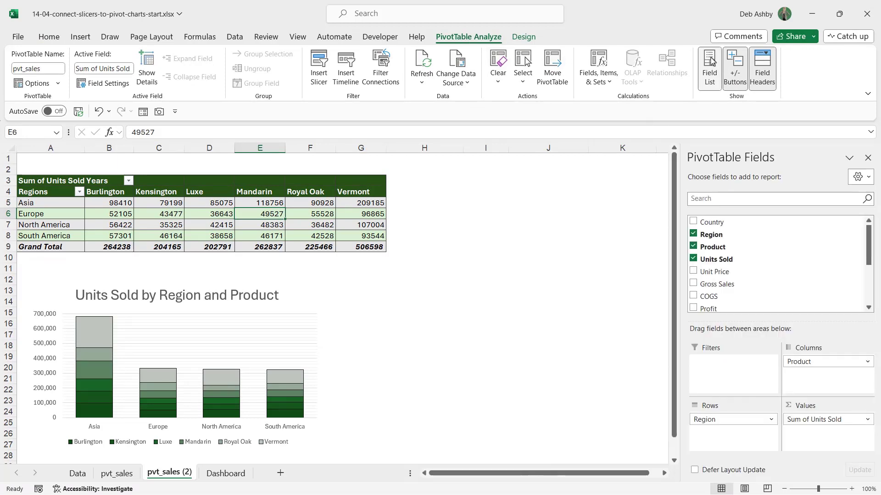
{"action": "left_click_drag", "start_coordinate": [725, 425], "coordinate": [623, 399]}
{"action": "left_click_drag", "start_coordinate": [810, 365], "coordinate": [721, 435]}
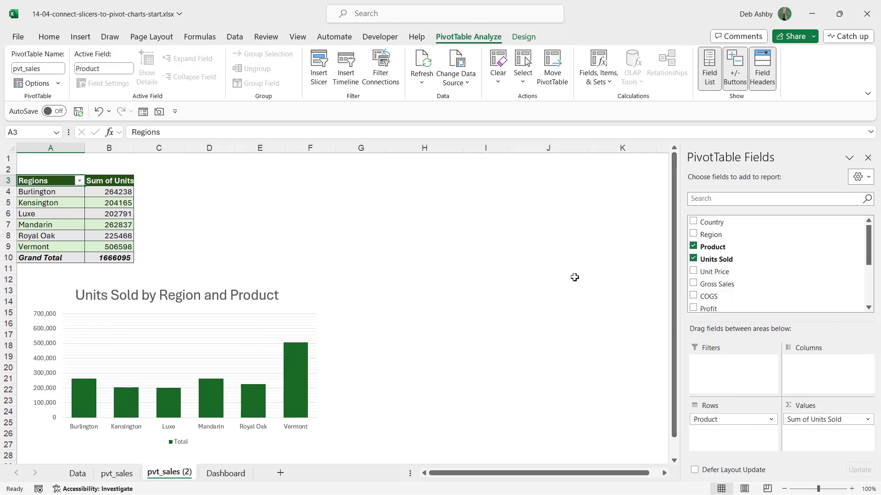
- Change the duplicated sheet's pivot chart from a stacked column to a Doughnut chart
{"action": "left_click", "coordinate": [299, 305]}
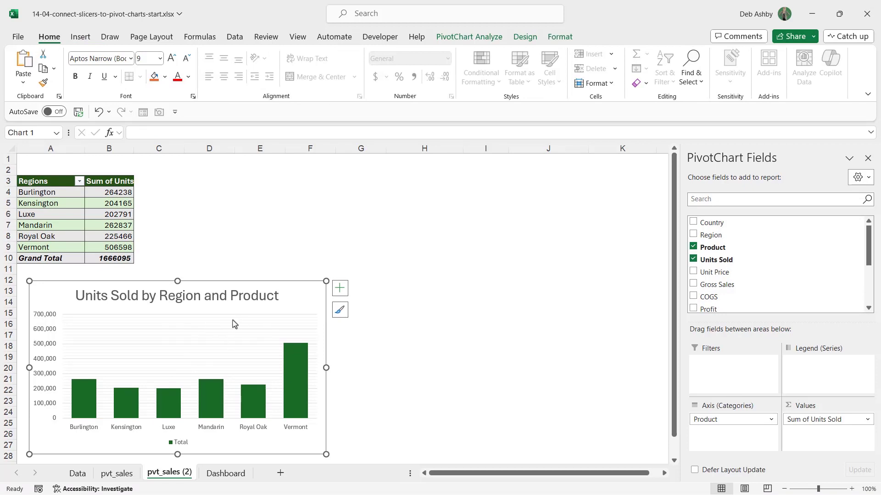
{"action": "left_click", "coordinate": [524, 38]}
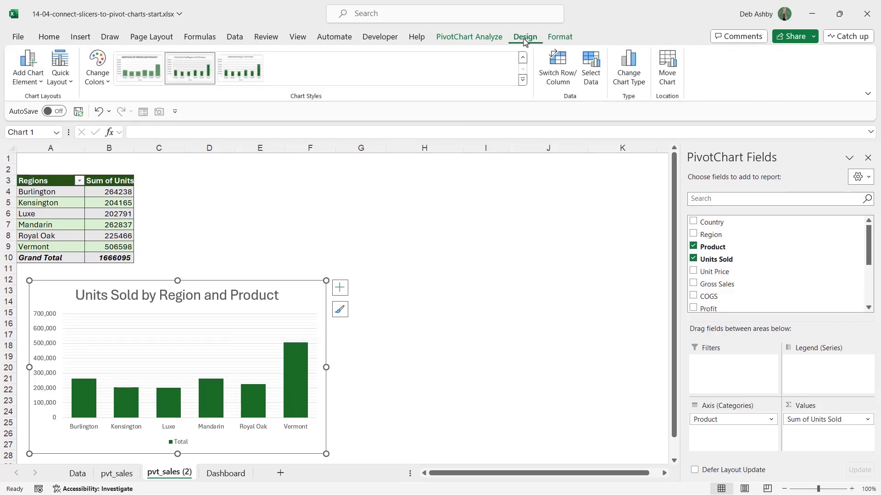
{"action": "left_click", "coordinate": [629, 75]}
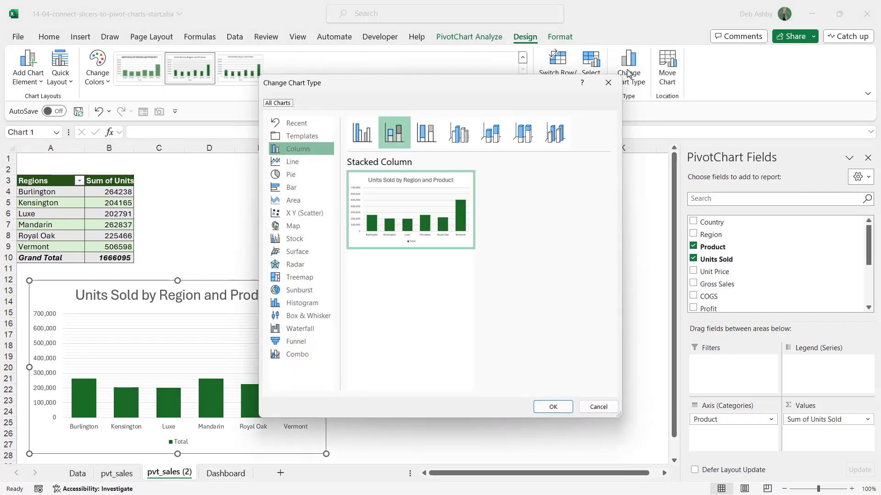
{"action": "left_click", "coordinate": [295, 170]}
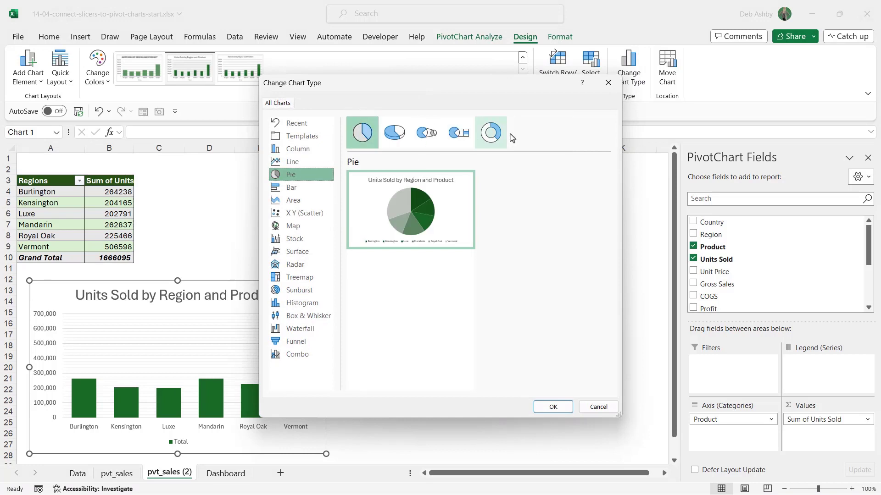
{"action": "left_click", "coordinate": [492, 134]}
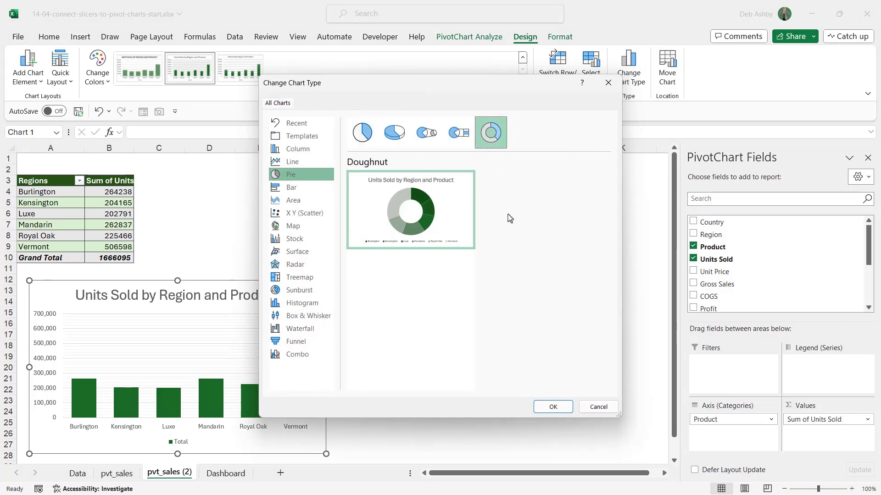
{"action": "left_click", "coordinate": [553, 407]}
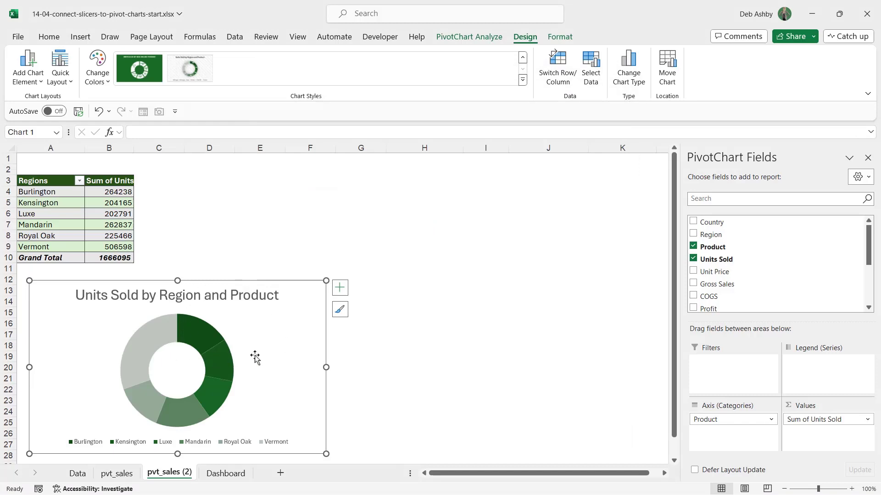
- Shorten the doughnut chart's title to "Units Sold by Product"
{"action": "mouse_move", "coordinate": [228, 347]}
{"action": "left_click", "coordinate": [136, 304]}
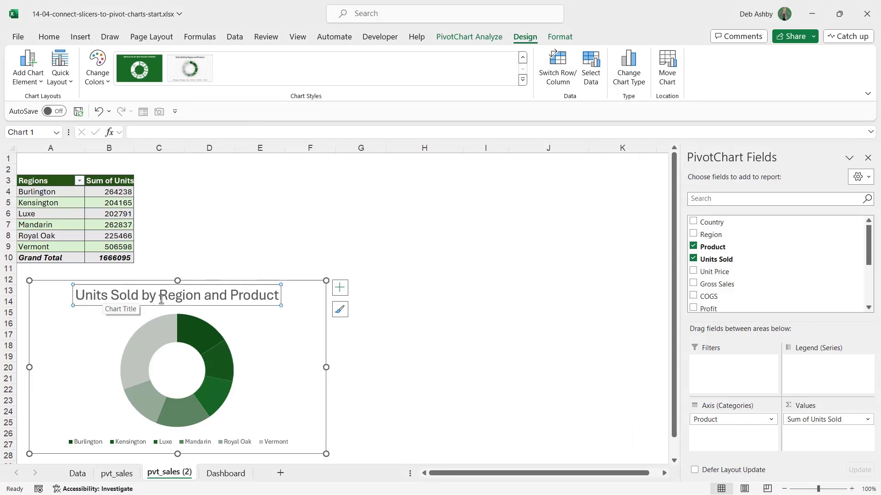
{"action": "left_click_drag", "start_coordinate": [160, 297], "coordinate": [220, 298]}
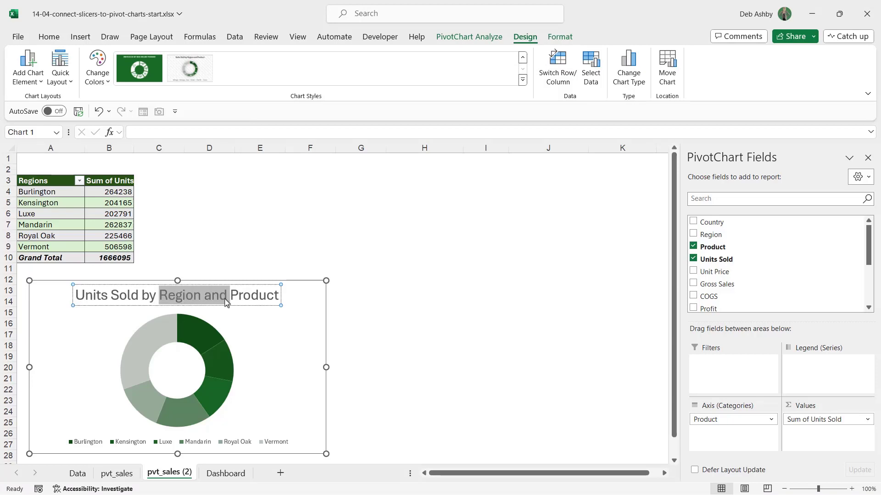
{"action": "key", "text": "Delete"}
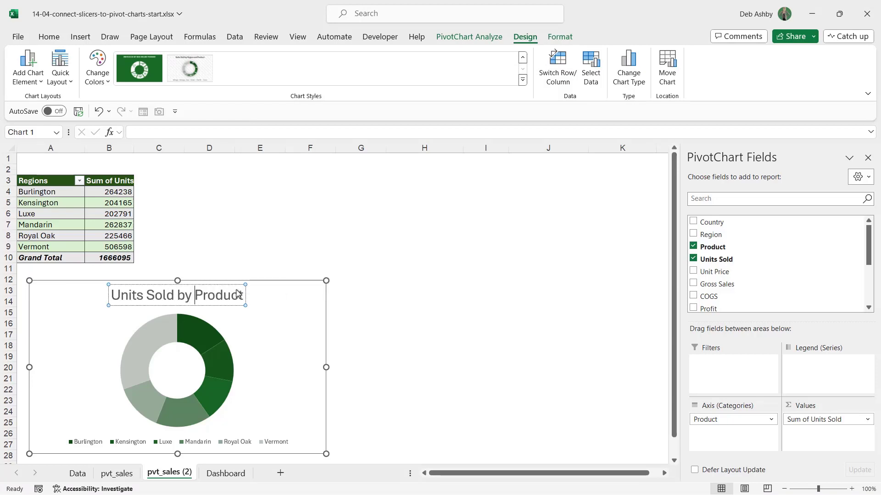
{"action": "left_click", "coordinate": [415, 297]}
- Copy the doughnut chart to the Dashboard sheet, move it over the empty background panel and close the PivotChart field list
{"action": "left_click", "coordinate": [283, 312]}
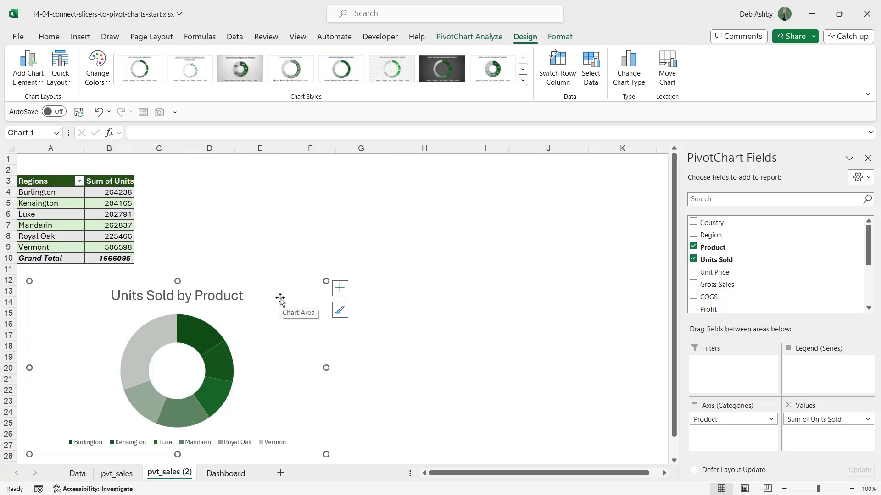
{"action": "left_click", "coordinate": [224, 473]}
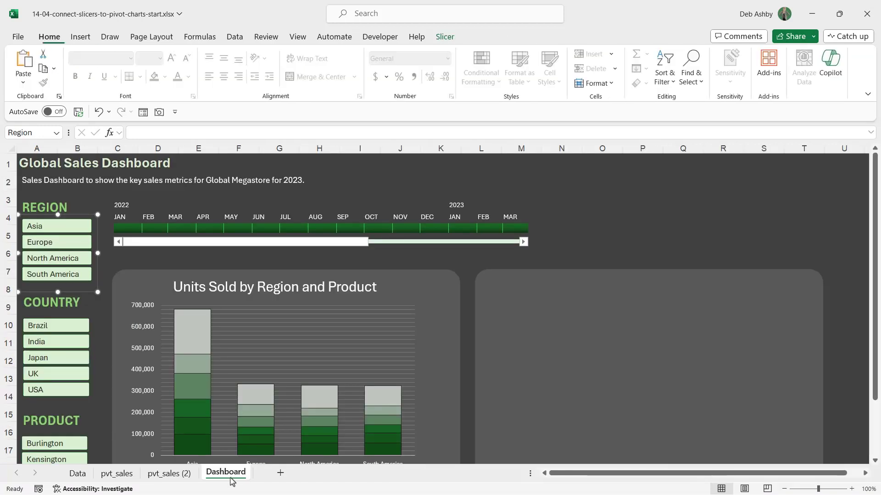
{"action": "key", "text": "ctrl+v"}
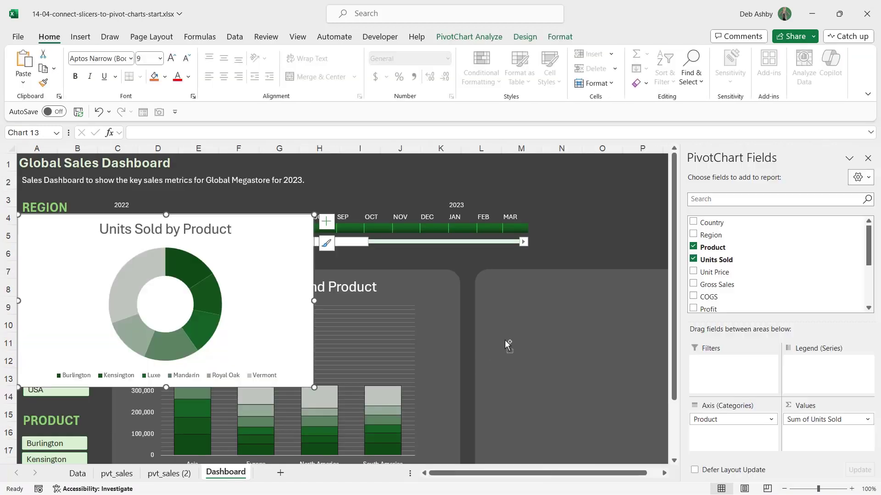
{"action": "left_click_drag", "start_coordinate": [250, 227], "coordinate": [660, 284]}
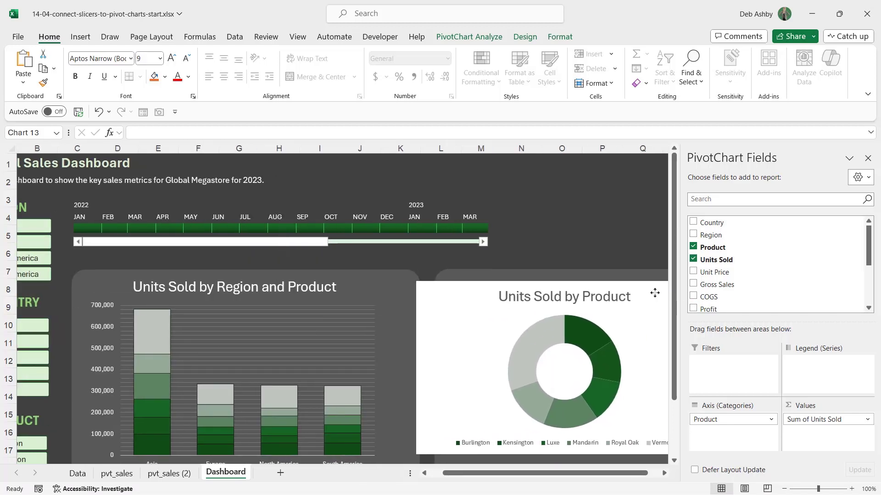
{"action": "left_click", "coordinate": [868, 159]}
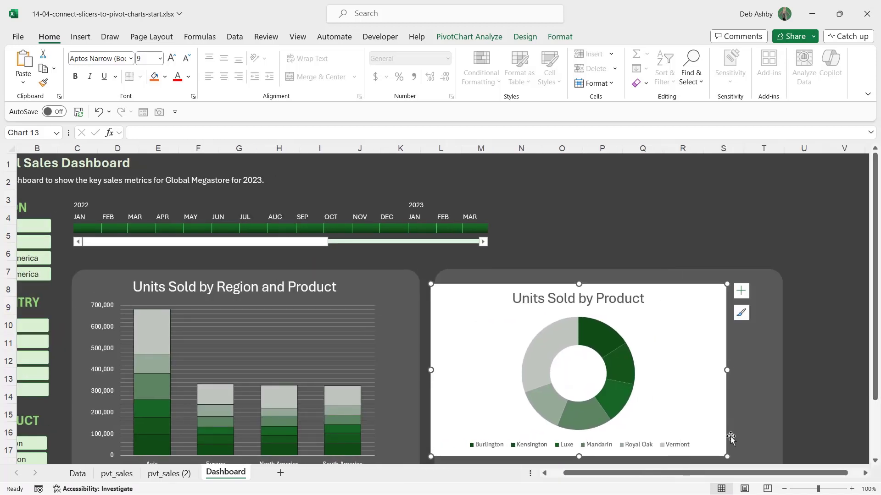
- Enlarge the doughnut chart to about 3.67" high and 5.93" wide so it nearly fills its background panel
{"action": "scroll", "coordinate": [741, 459], "scroll_direction": "down", "scroll_amount": 1}
{"action": "scroll", "coordinate": [741, 459], "scroll_direction": "right", "scroll_amount": 1}
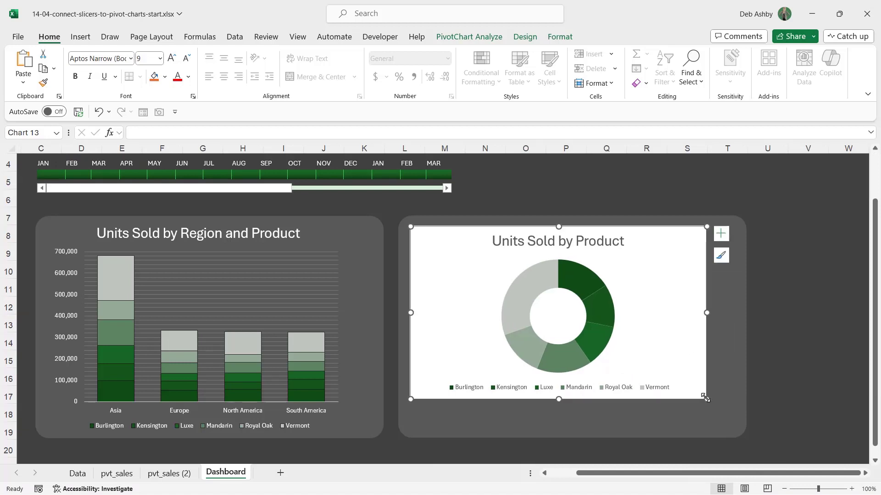
{"action": "left_click_drag", "start_coordinate": [711, 406], "coordinate": [735, 429]}
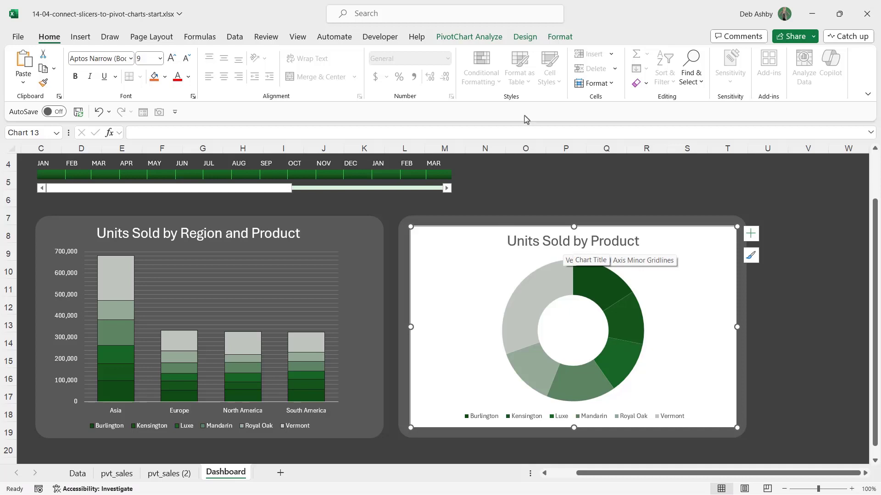
- Fill the doughnut chart's area with Black, Text 1, Lighter 35% and make all its text white
{"action": "left_click", "coordinate": [555, 41]}
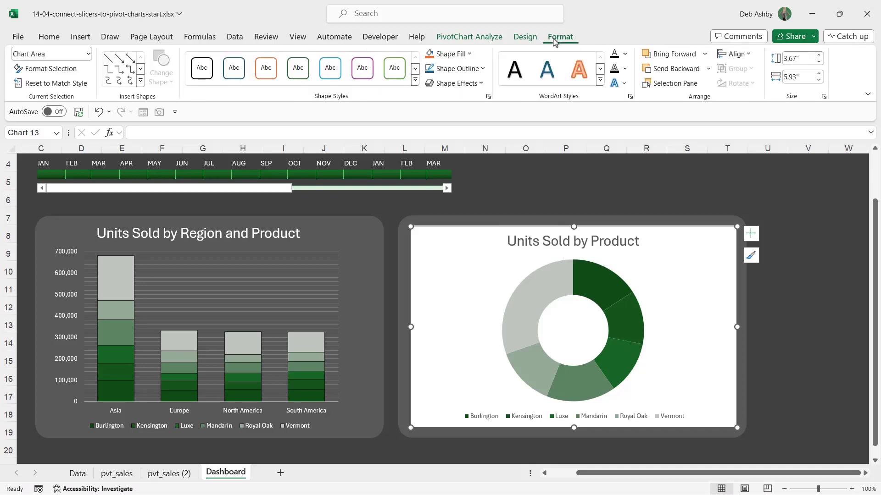
{"action": "left_click", "coordinate": [470, 54]}
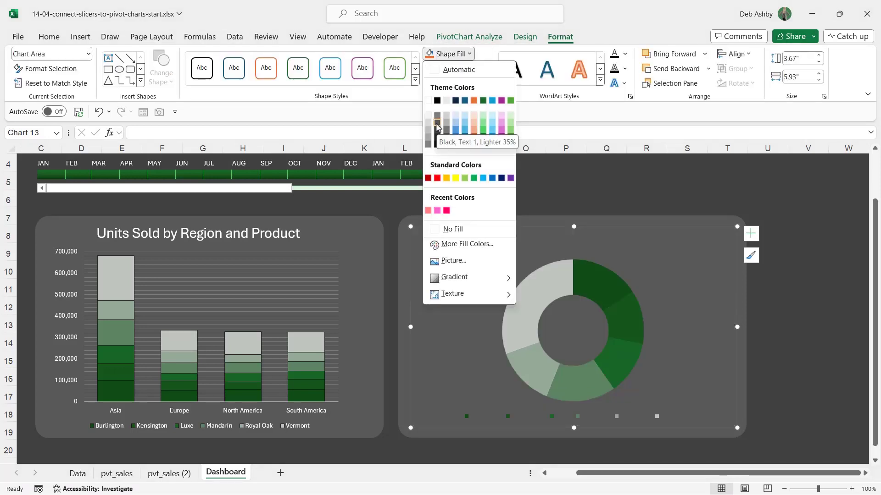
{"action": "left_click", "coordinate": [437, 124]}
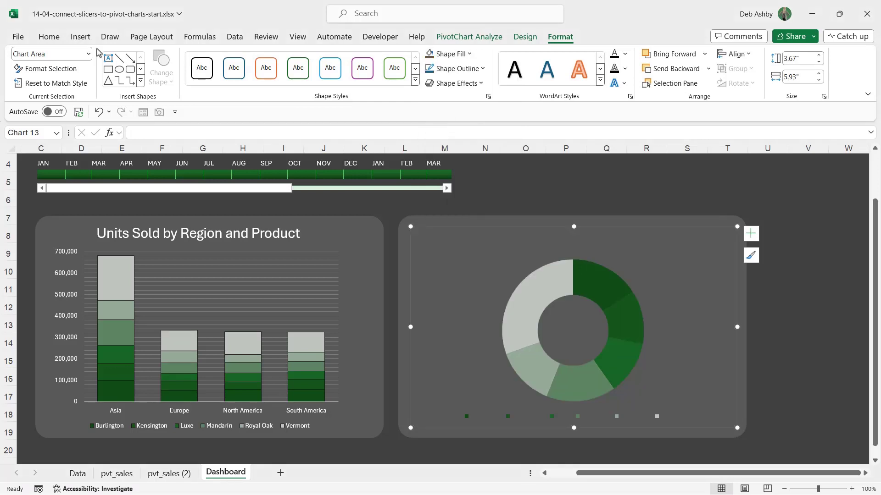
{"action": "left_click", "coordinate": [51, 41]}
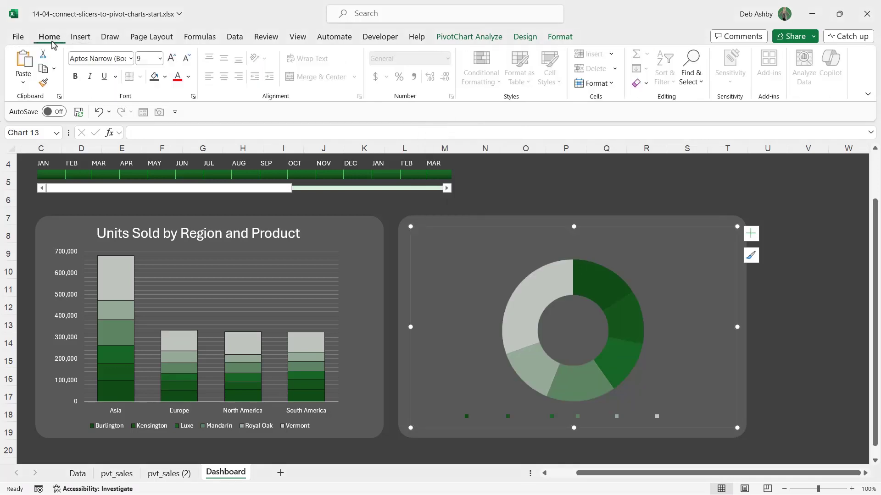
{"action": "left_click", "coordinate": [188, 77]}
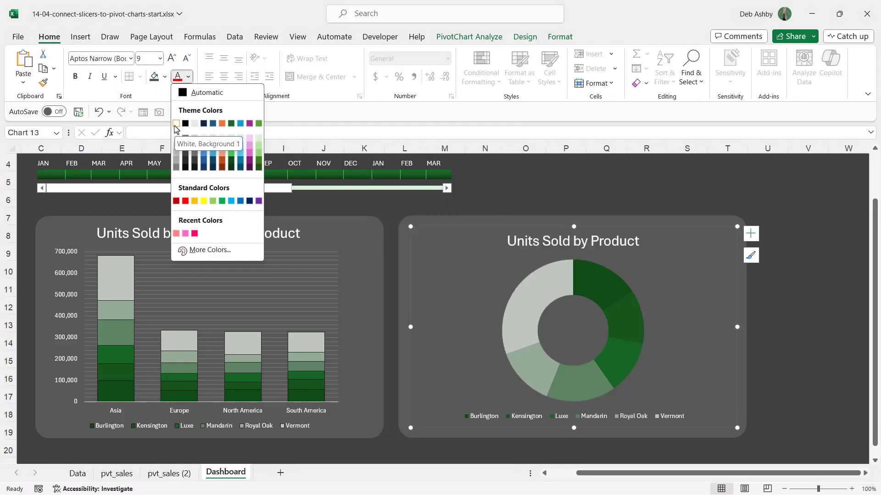
{"action": "left_click", "coordinate": [195, 123]}
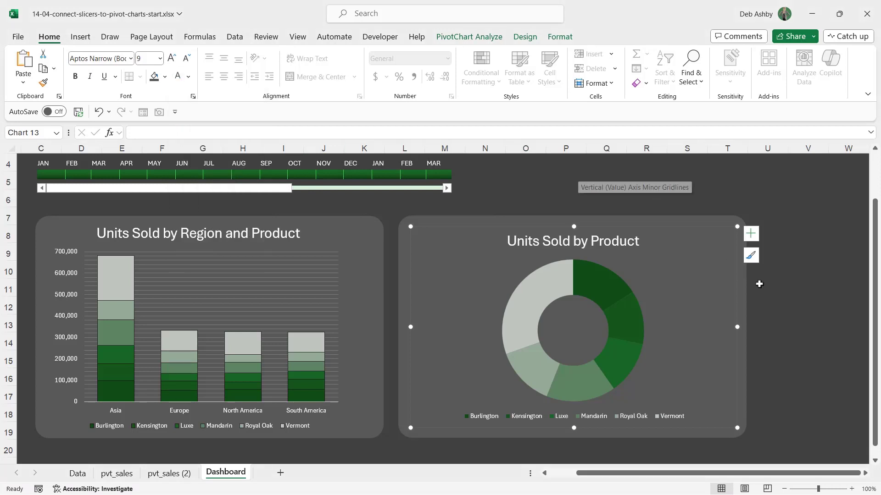
{"action": "left_click", "coordinate": [807, 324]}
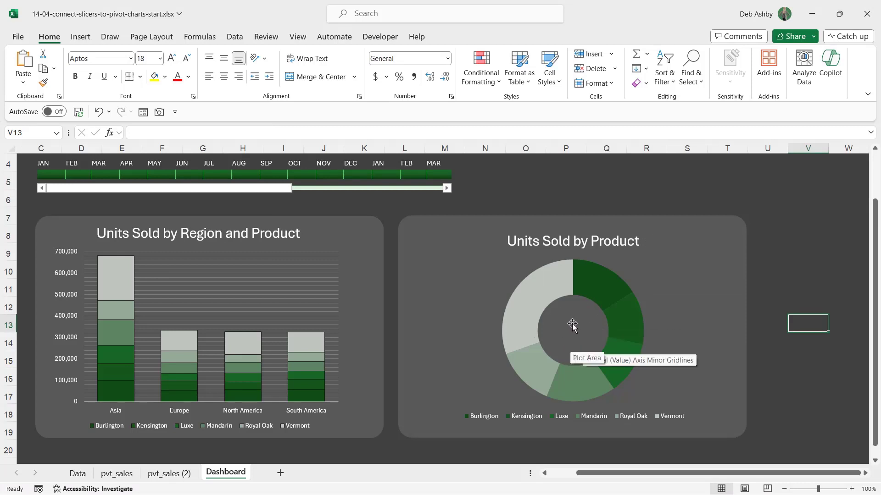
- Insert the outlined coin stacks icon from a "money" icon search and place it in the doughnut chart's hole
{"action": "left_click", "coordinate": [81, 38]}
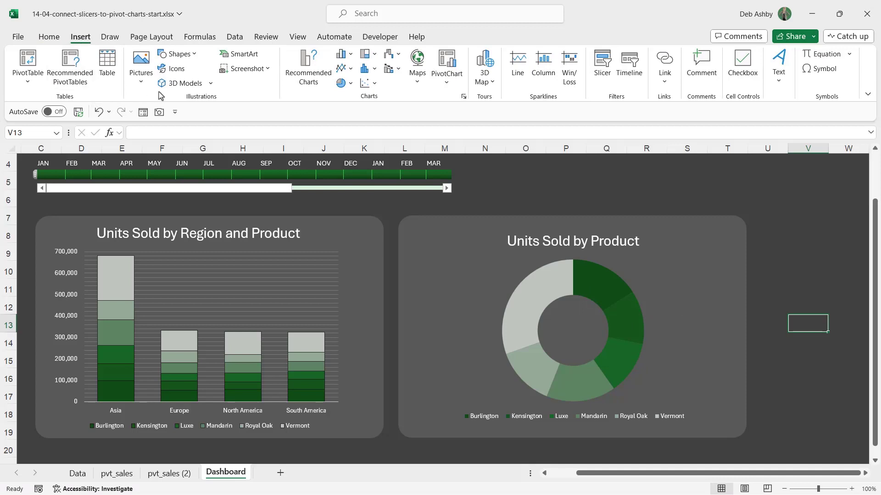
{"action": "left_click", "coordinate": [173, 72]}
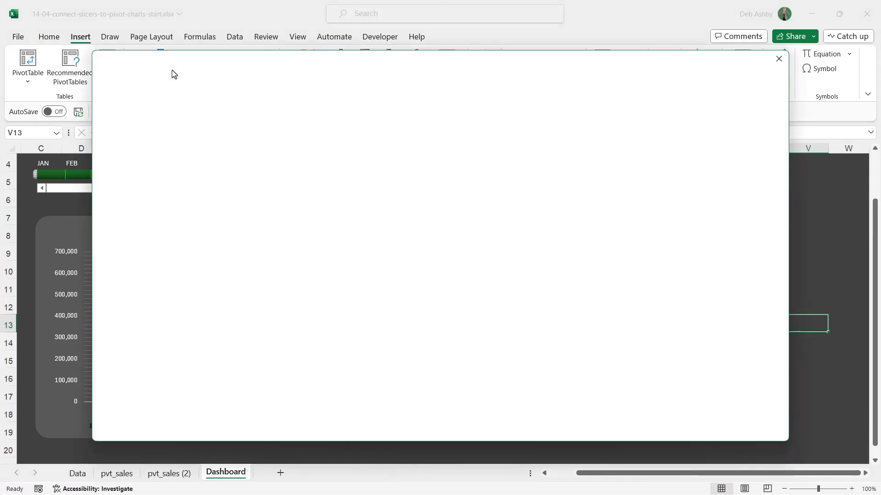
{"action": "left_click", "coordinate": [151, 159]}
{"action": "type", "text": "money"}
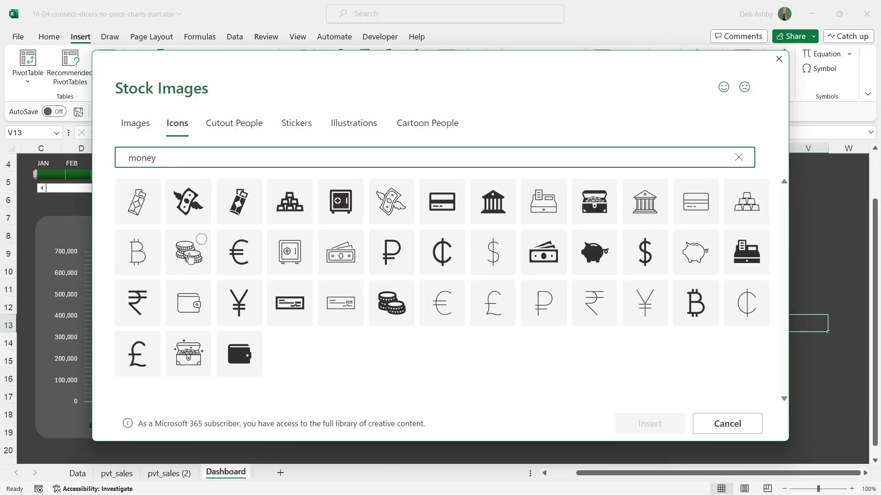
{"action": "left_click", "coordinate": [189, 256]}
{"action": "left_click", "coordinate": [649, 426]}
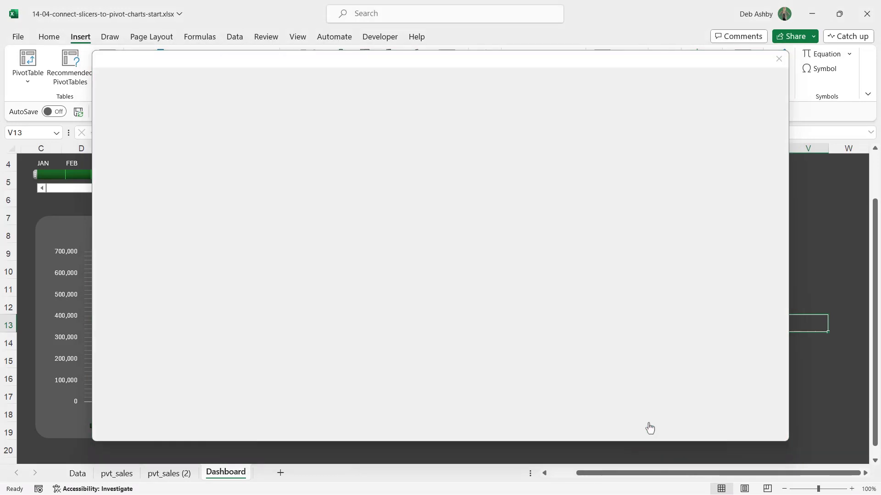
{"action": "left_click_drag", "start_coordinate": [810, 343], "coordinate": [567, 329]}
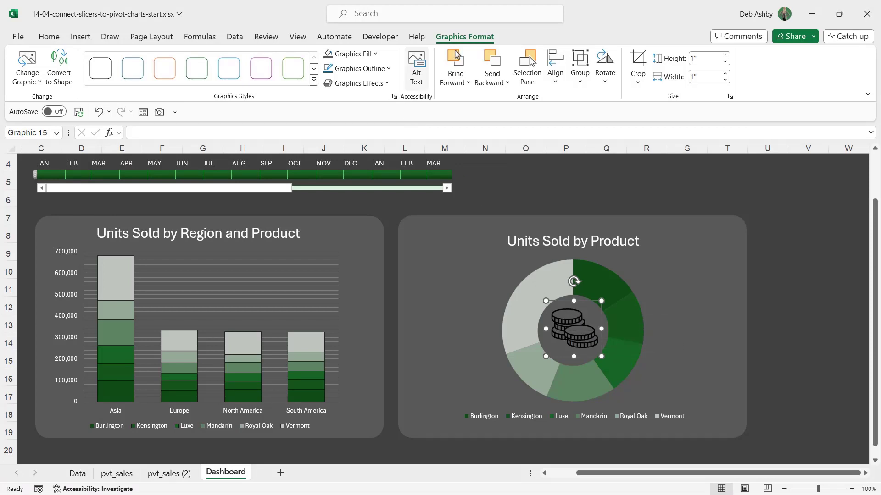
- Fill the coin stacks icon in the doughnut chart's hole with a pale green theme colour and deselect it
{"action": "left_click", "coordinate": [376, 54]}
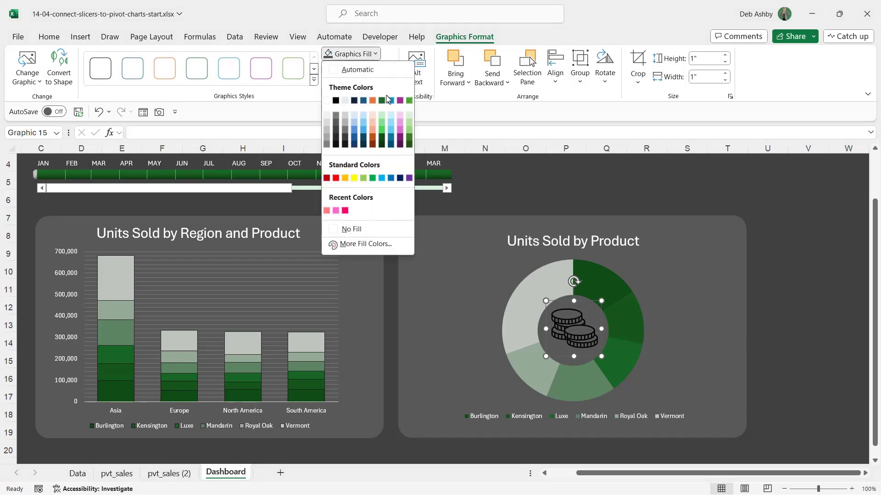
{"action": "left_click", "coordinate": [410, 120]}
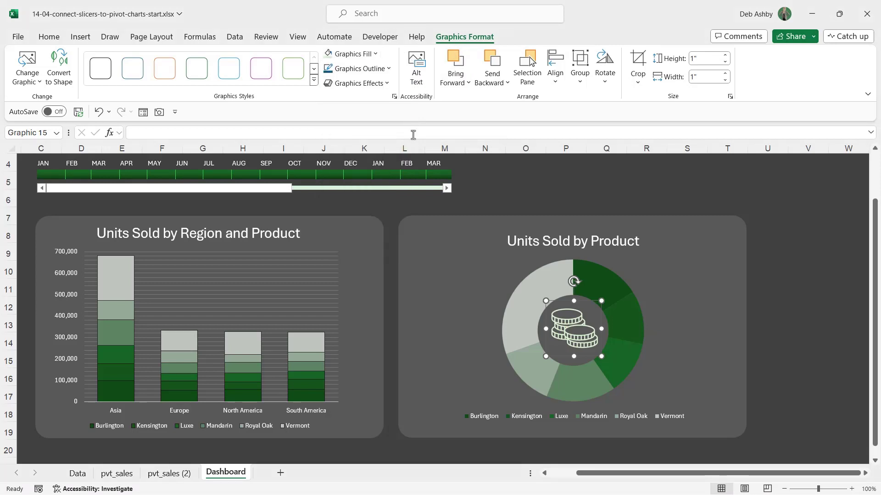
{"action": "left_click", "coordinate": [789, 338]}
- Filter the Region slicer to Asia, Europe and South America, and the Product slicer to Kensington, Royal Oak and Vermont
{"action": "scroll", "coordinate": [620, 396], "scroll_direction": "left", "scroll_amount": 2}
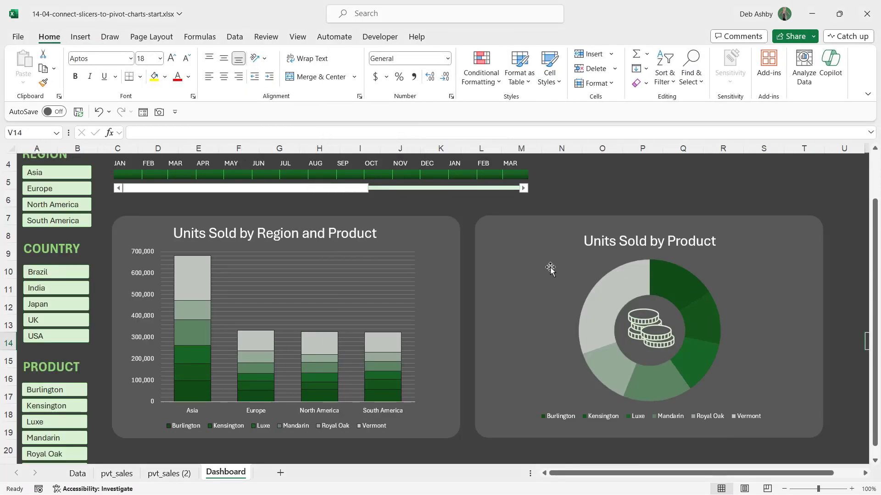
{"action": "left_click", "coordinate": [72, 191]}
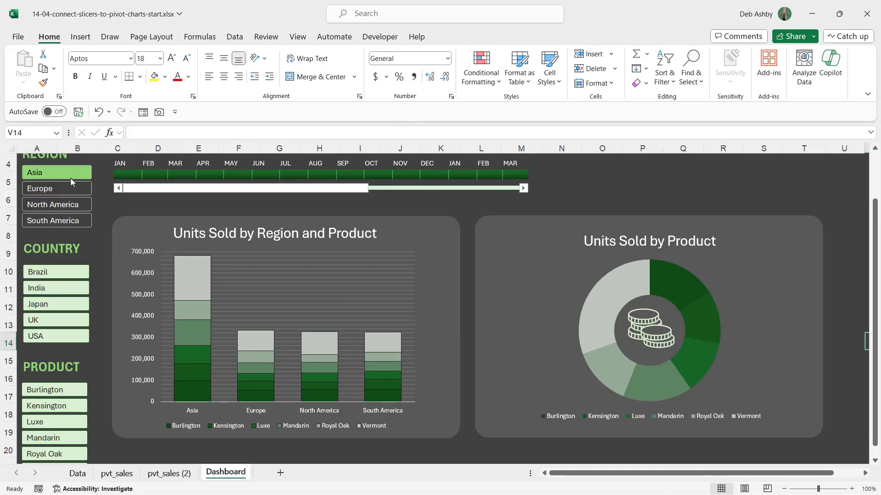
{"action": "left_click", "coordinate": [66, 227]}
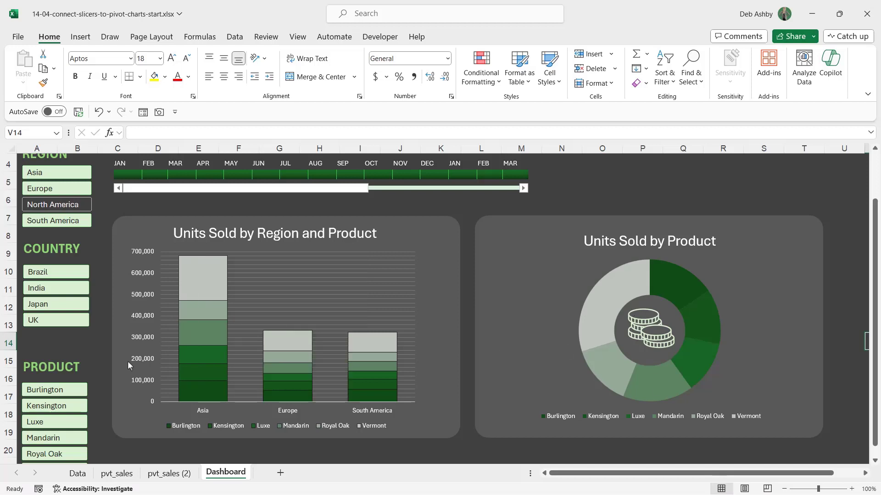
{"action": "left_click", "coordinate": [75, 423]}
{"action": "left_click", "coordinate": [68, 439]}
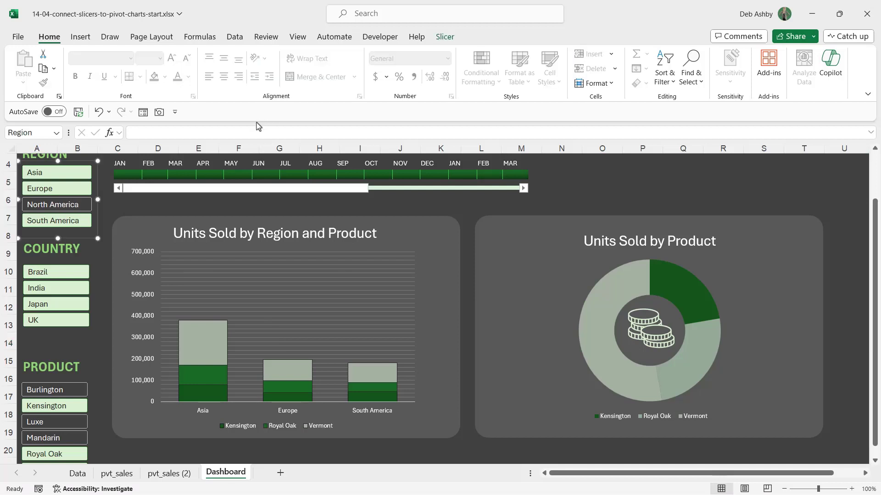
- Review which PivotTables the Region slicer is connected to, then leave its report connections without changes
{"action": "right_click", "coordinate": [68, 207]}
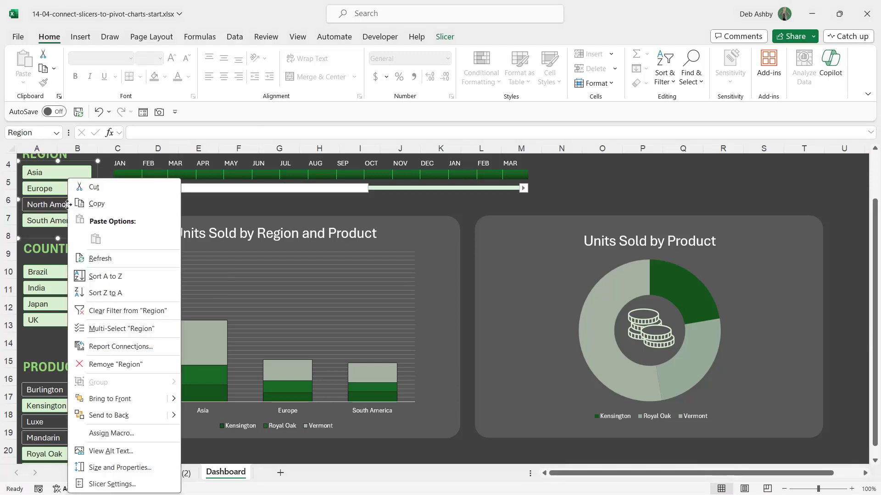
{"action": "left_click", "coordinate": [121, 347]}
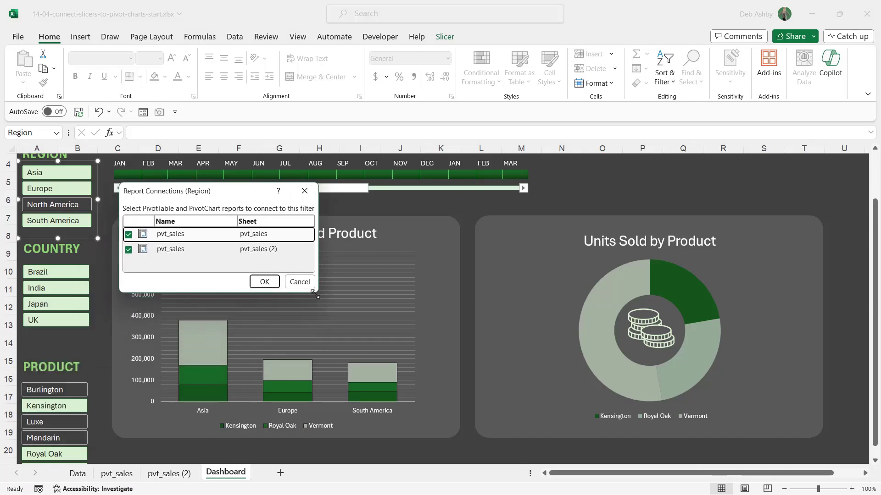
{"action": "left_click_drag", "start_coordinate": [315, 294], "coordinate": [451, 327]}
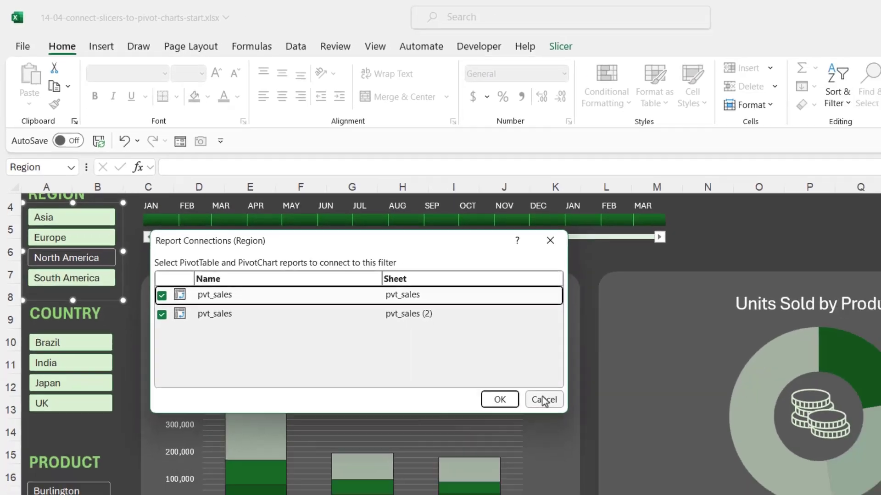
{"action": "left_click", "coordinate": [596, 438]}
- Rename the PivotTable on the pvt_sales (2) sheet as pvt_units
{"action": "left_click", "coordinate": [169, 477]}
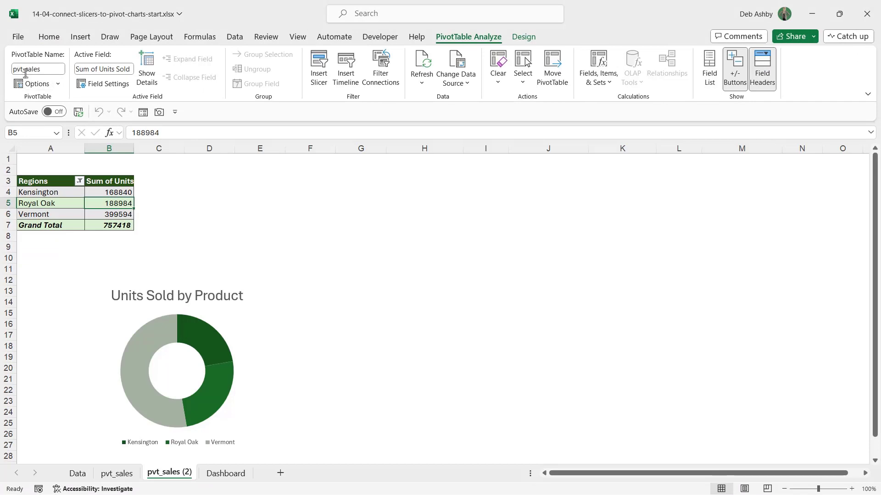
{"action": "left_click", "coordinate": [40, 73]}
{"action": "left_click", "coordinate": [44, 71]}
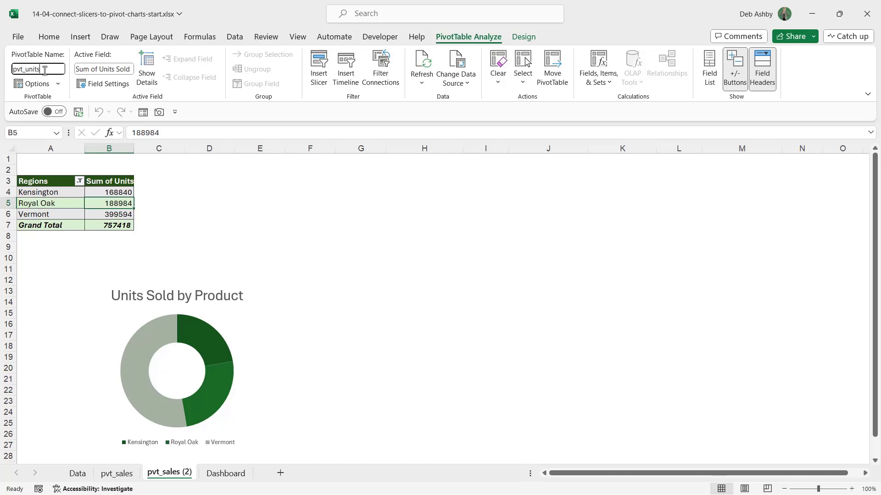
{"action": "type", "text": "units"}
{"action": "key", "text": "Return"}
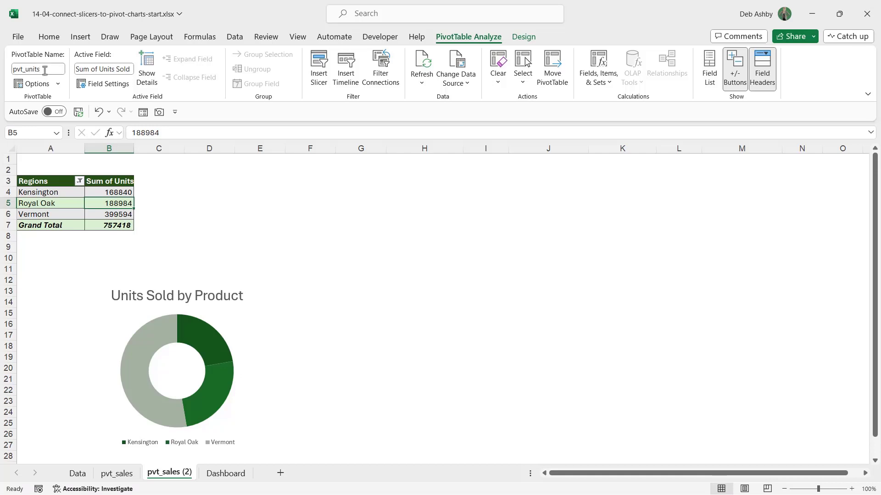
- Disconnect the Dashboard's Region slicer from the pvt_units PivotTable, keeping its pvt_sales connection
{"action": "left_click", "coordinate": [226, 473]}
{"action": "right_click", "coordinate": [64, 205]}
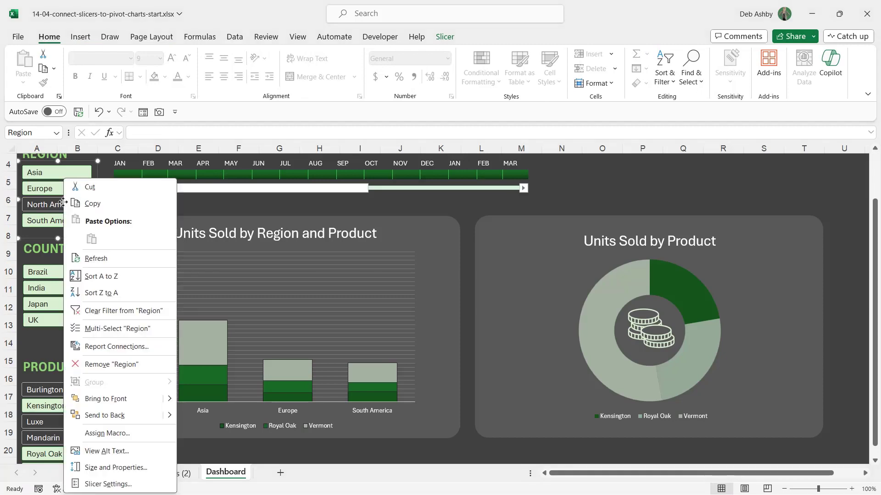
{"action": "left_click", "coordinate": [105, 347]}
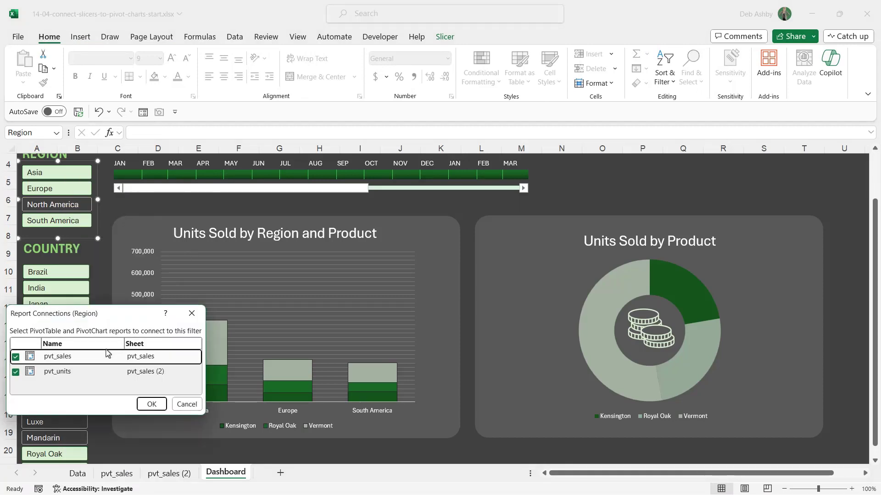
{"action": "left_click_drag", "start_coordinate": [192, 310], "coordinate": [305, 193]}
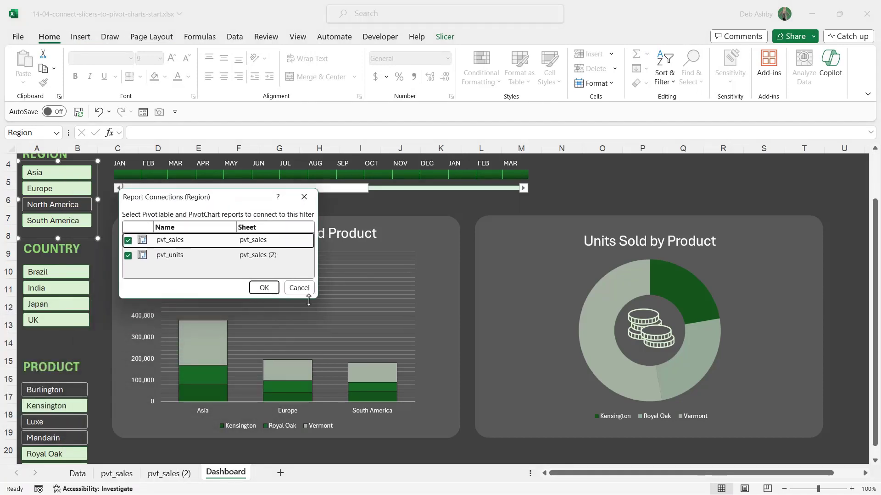
{"action": "left_click_drag", "start_coordinate": [314, 301], "coordinate": [461, 303]}
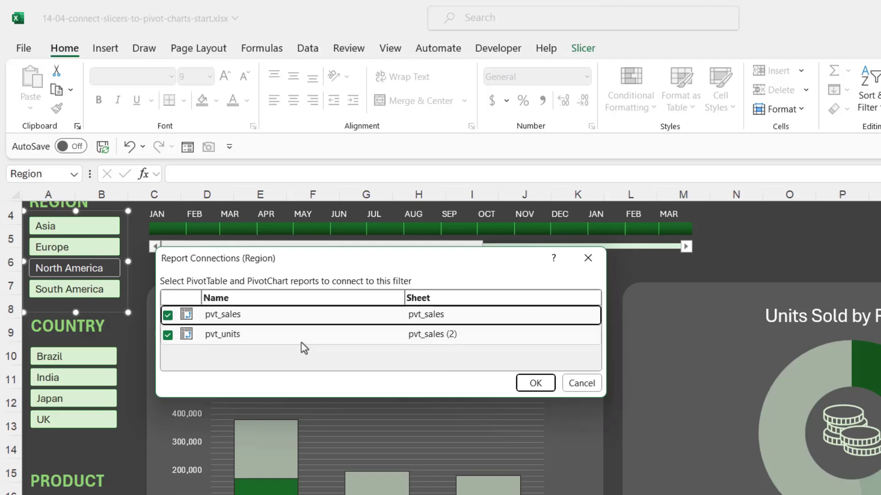
{"action": "left_click", "coordinate": [167, 336]}
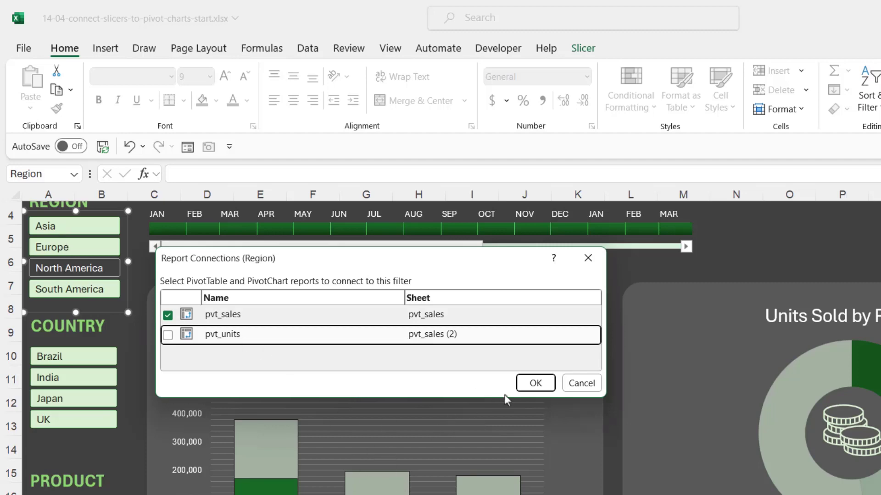
{"action": "left_click", "coordinate": [535, 384]}
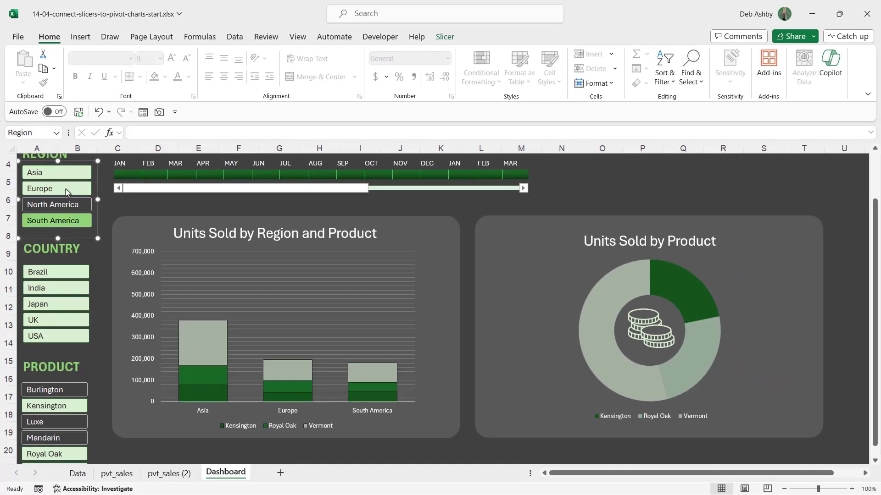
- Test the Region slicer by filtering to Asia, Europe and finally North America
{"action": "left_click", "coordinate": [60, 173]}
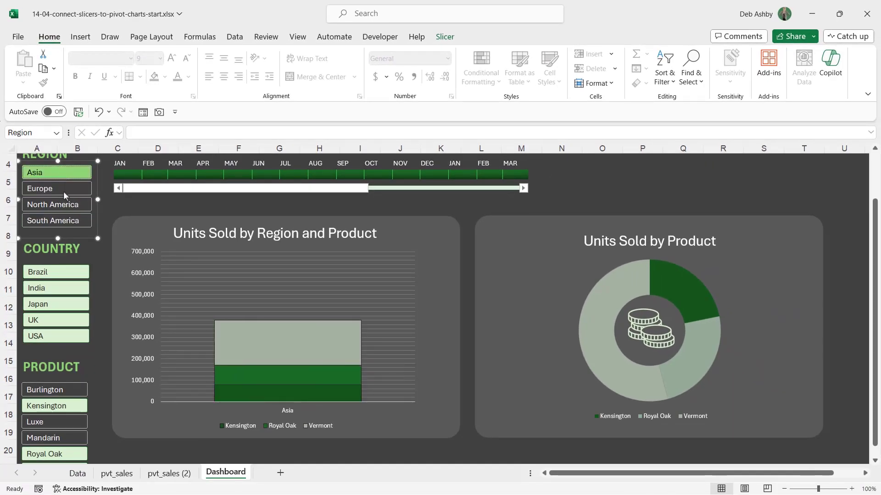
{"action": "left_click", "coordinate": [64, 191]}
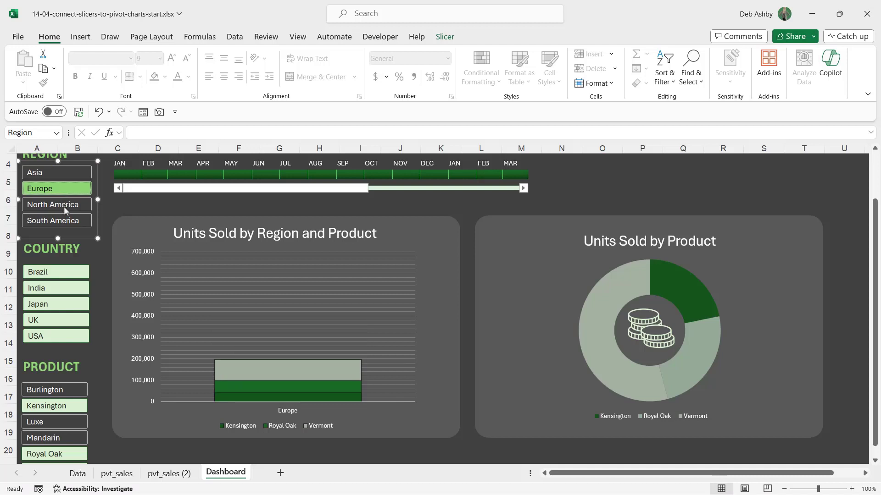
{"action": "left_click", "coordinate": [64, 210]}
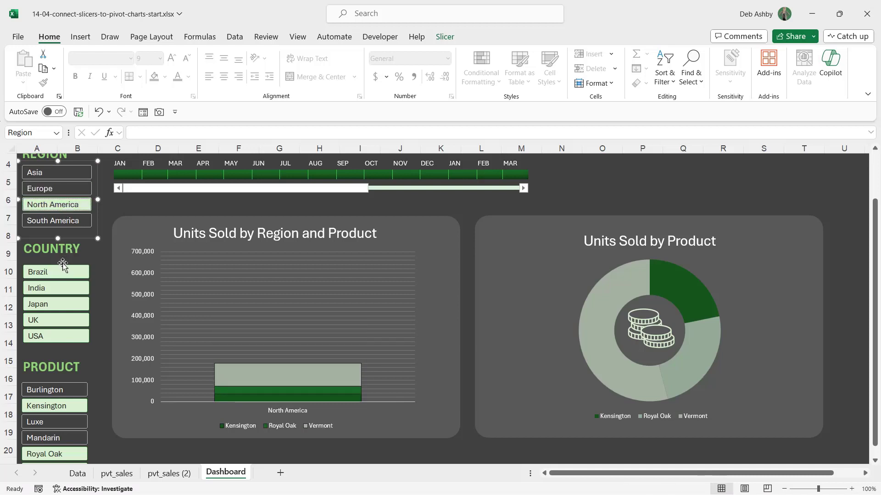
- Review which PivotTables the Country slicer is connected to, then cancel out of its report connections
{"action": "left_click", "coordinate": [63, 262]}
{"action": "right_click", "coordinate": [63, 262]}
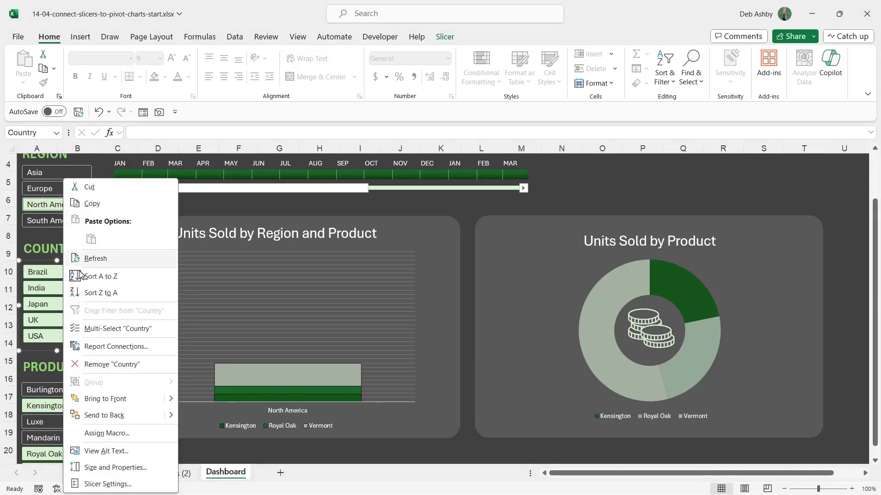
{"action": "left_click", "coordinate": [74, 346]}
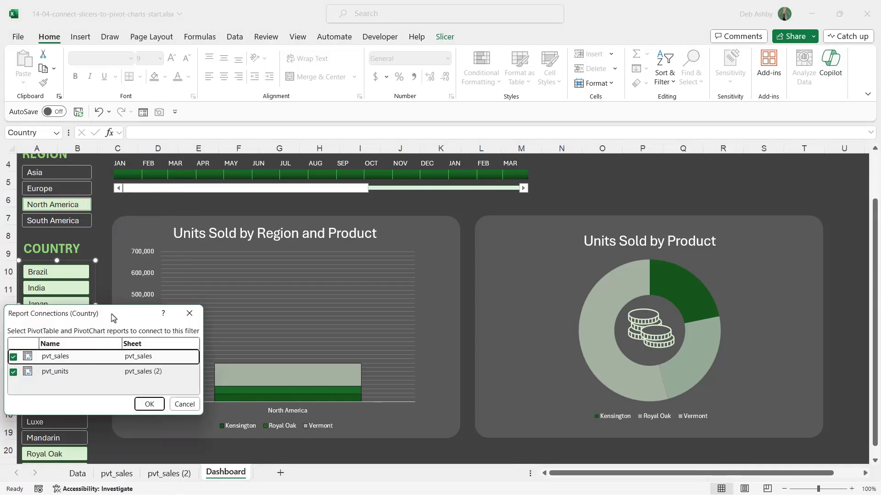
{"action": "left_click_drag", "start_coordinate": [113, 316], "coordinate": [229, 208]}
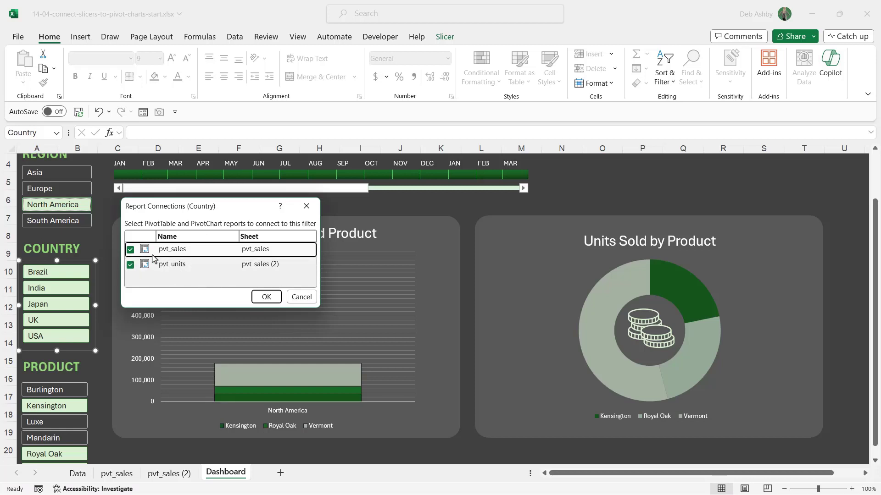
{"action": "left_click", "coordinate": [302, 297]}
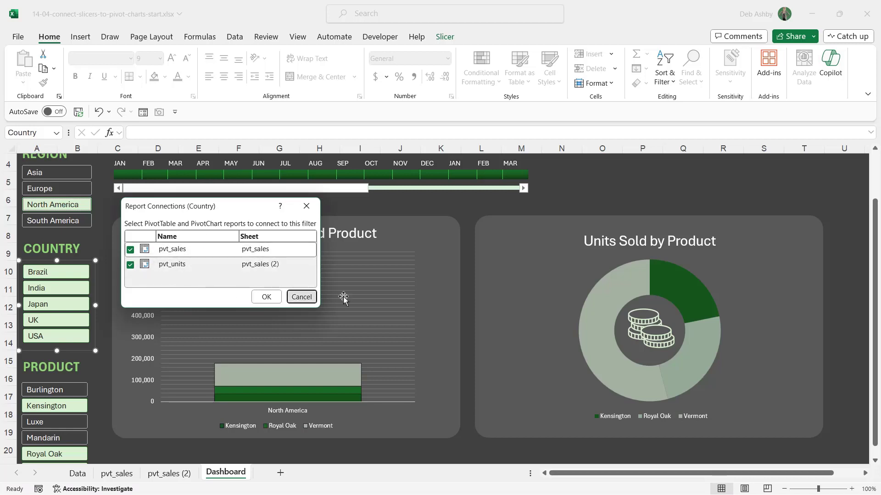